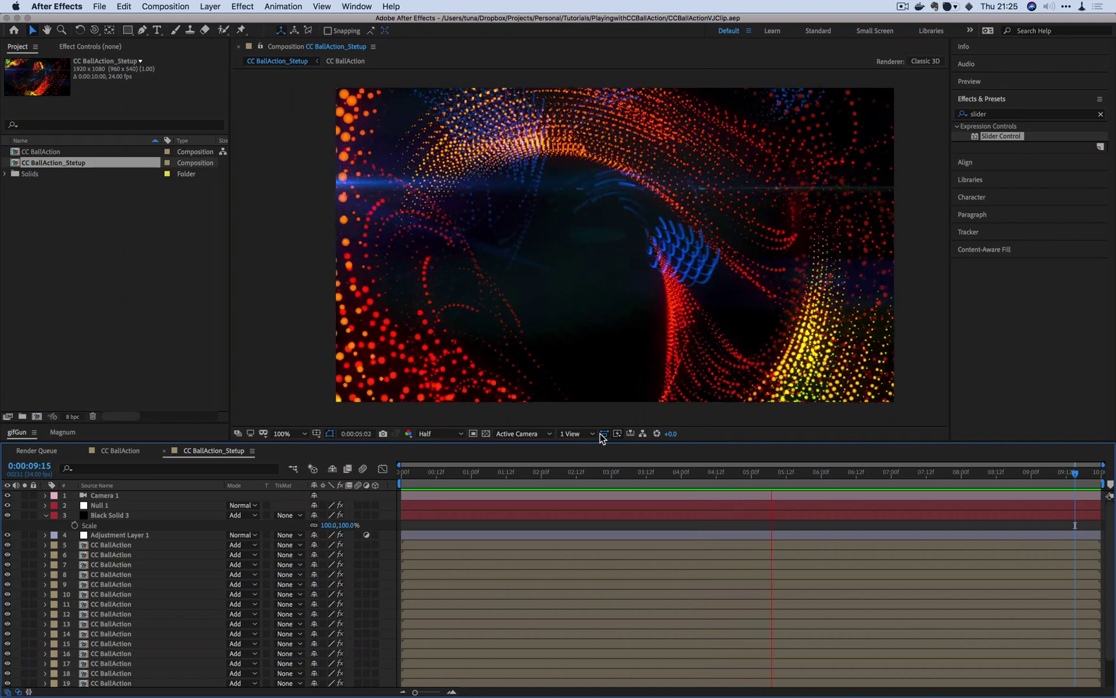
Stop the preview and start a new project with a 1920×1080, 24 fps, 10-second composition named Base.
{"action": "key", "text": "space"}
{"action": "key", "text": "alt+super+n"}
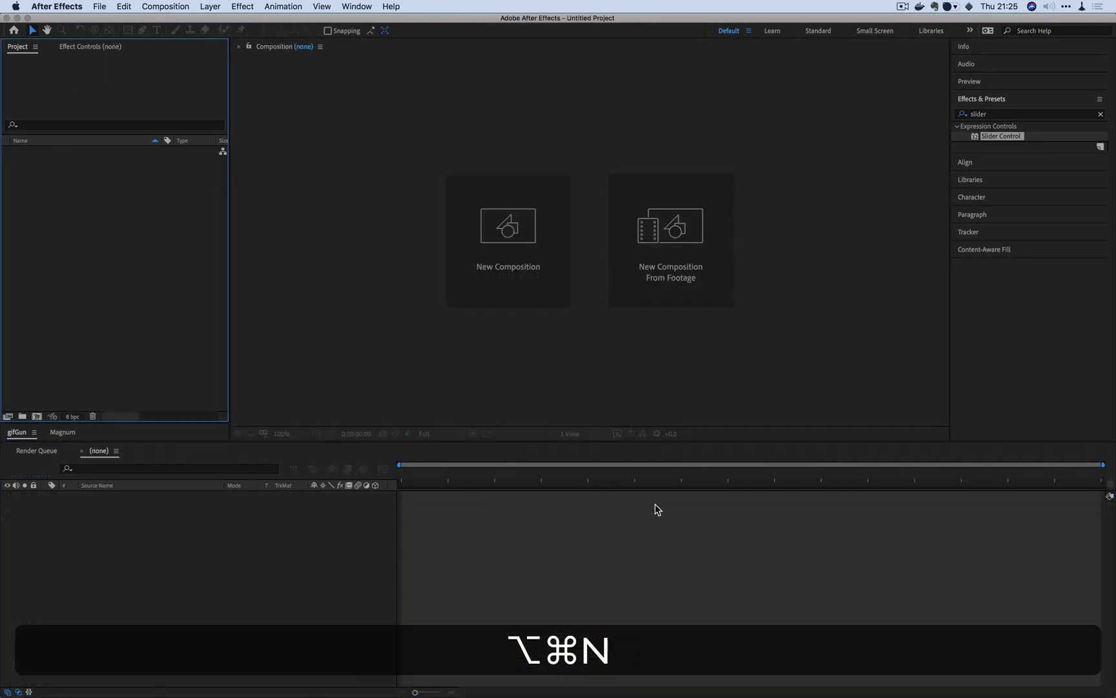
{"action": "left_click", "coordinate": [516, 226]}
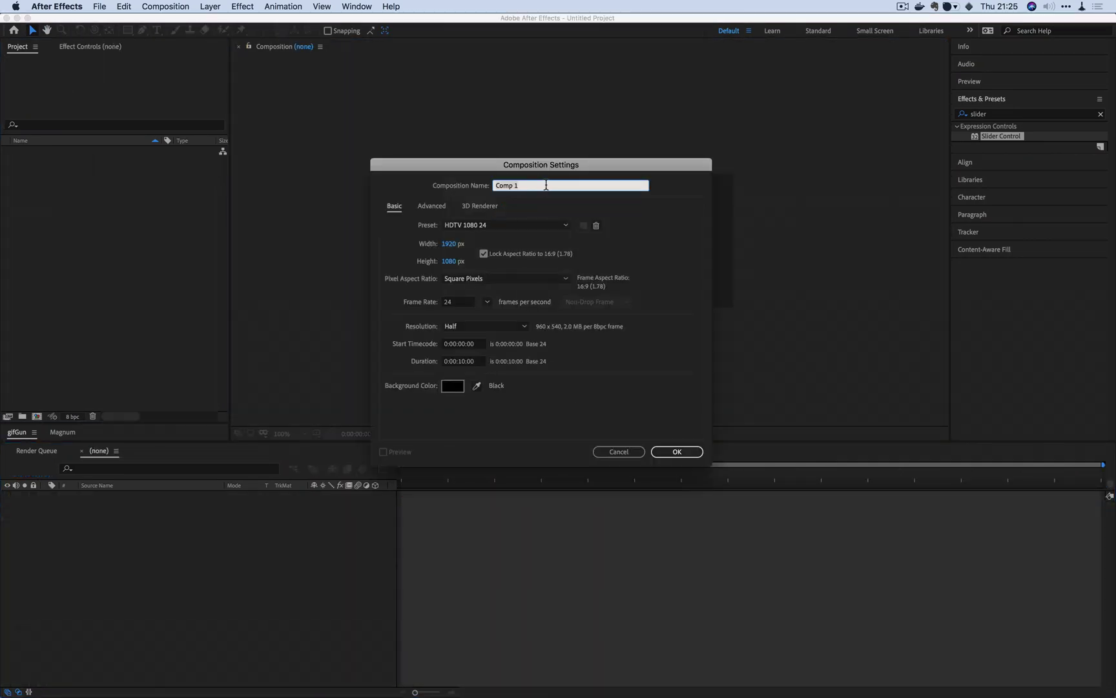
{"action": "key", "text": "BackSpace"}
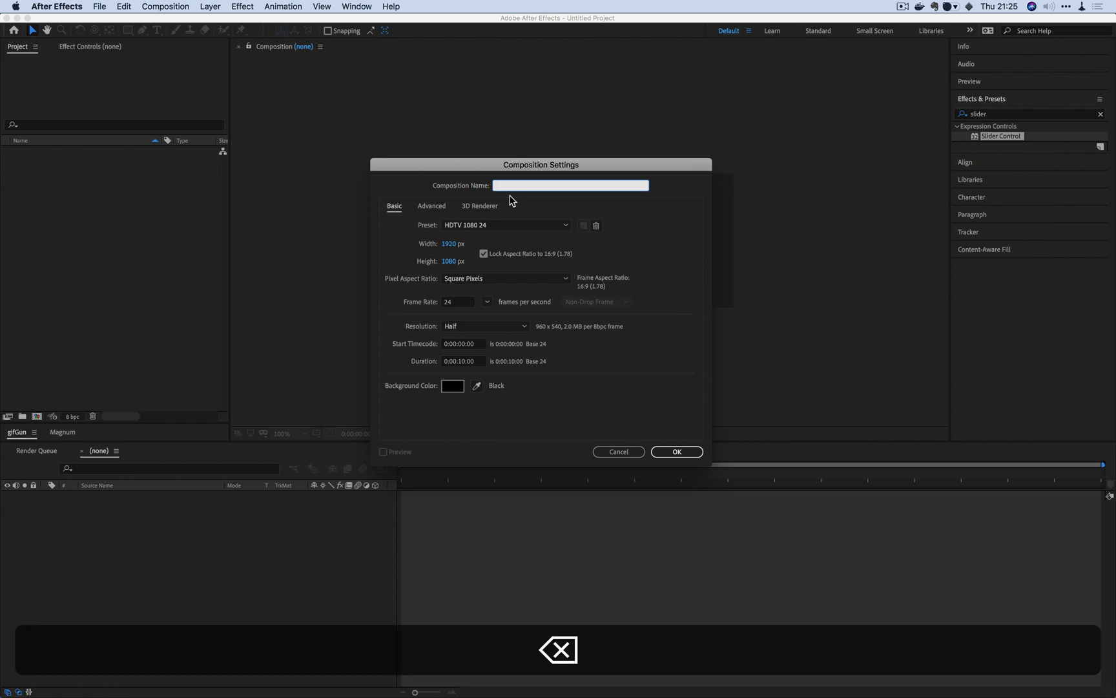
{"action": "type", "text": "Base"}
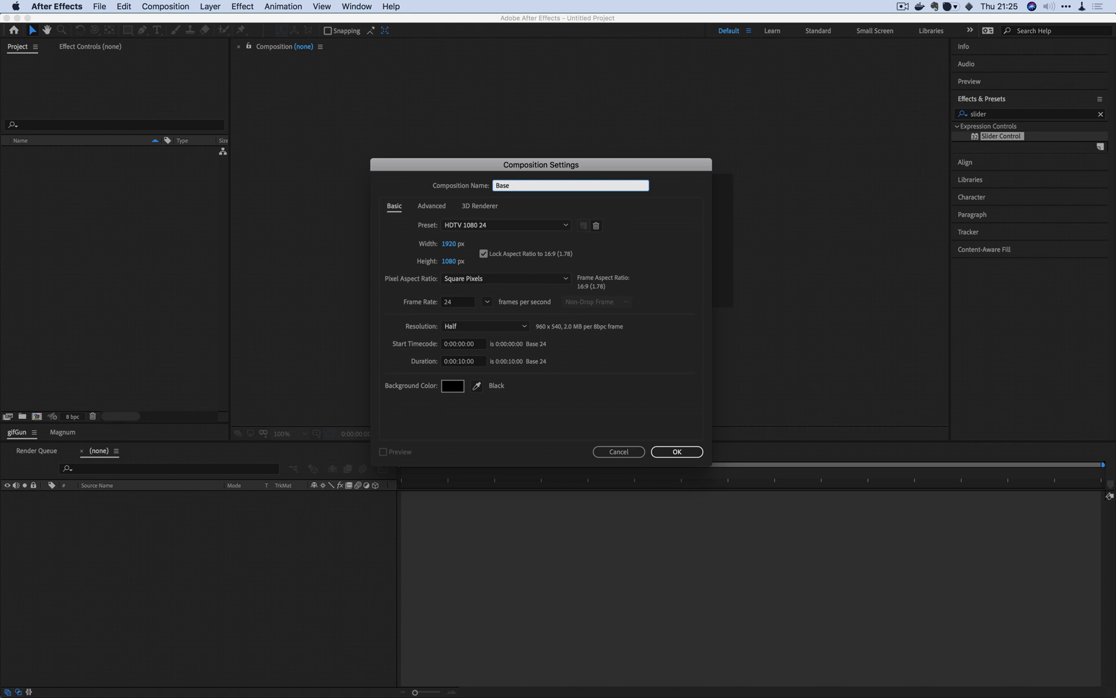
{"action": "key", "text": "Return"}
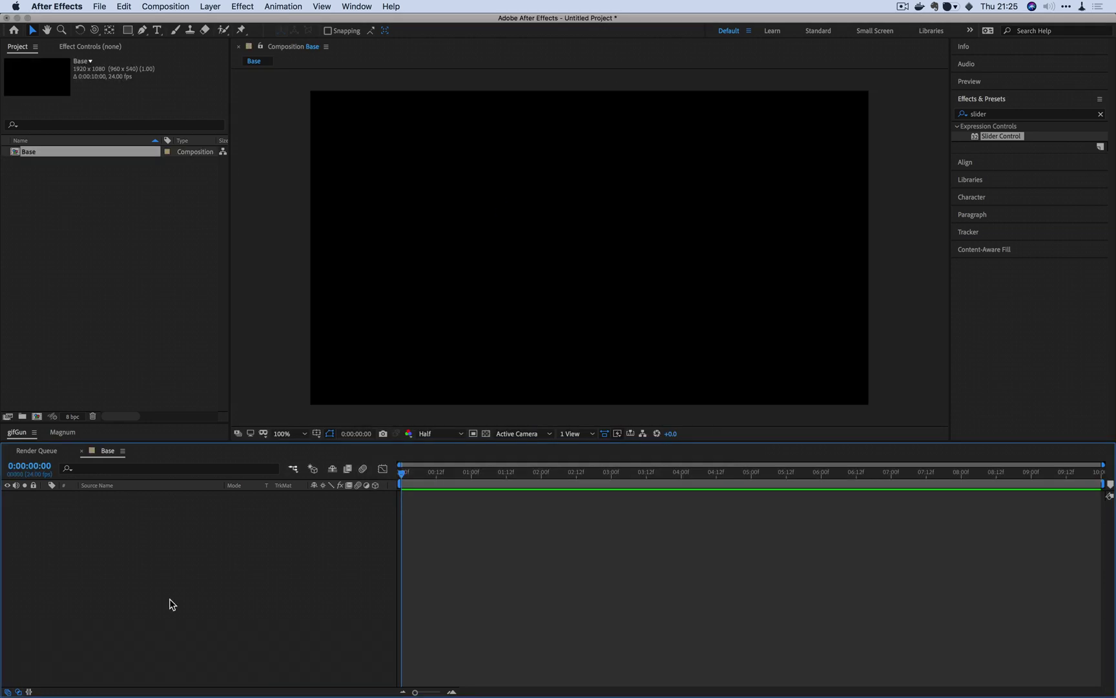
Add a new black solid layer with default settings to the Base composition.
{"action": "left_click", "coordinate": [171, 599]}
{"action": "right_click", "coordinate": [186, 566]}
{"action": "mouse_move", "coordinate": [232, 571]}
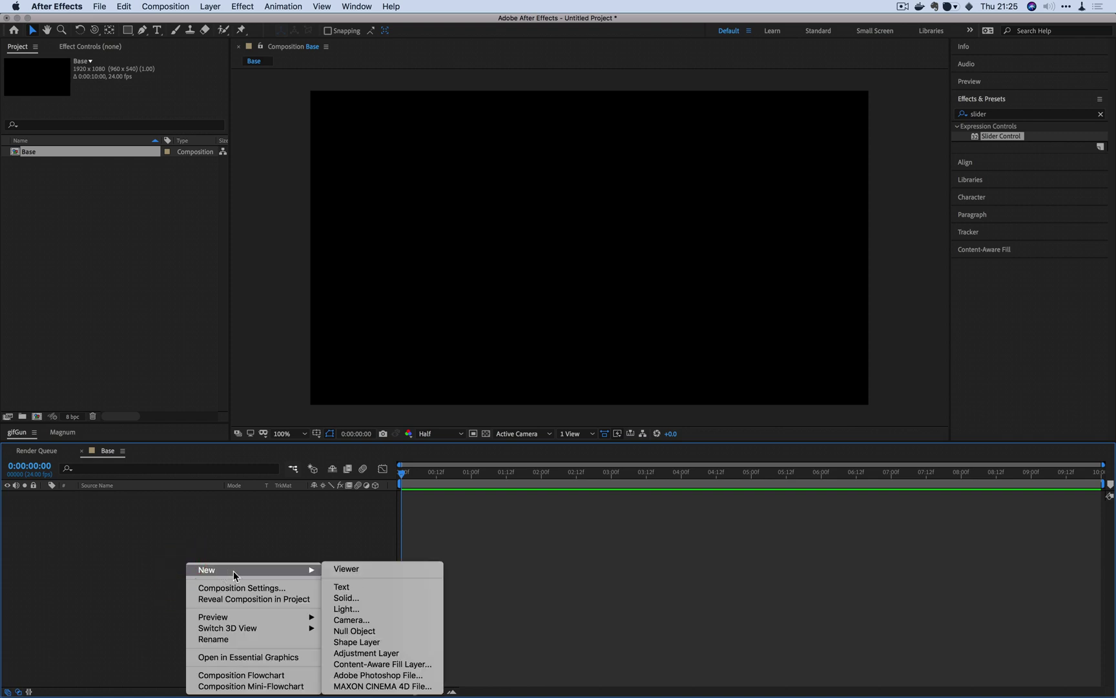
{"action": "left_click", "coordinate": [391, 599]}
{"action": "key", "text": "Return"}
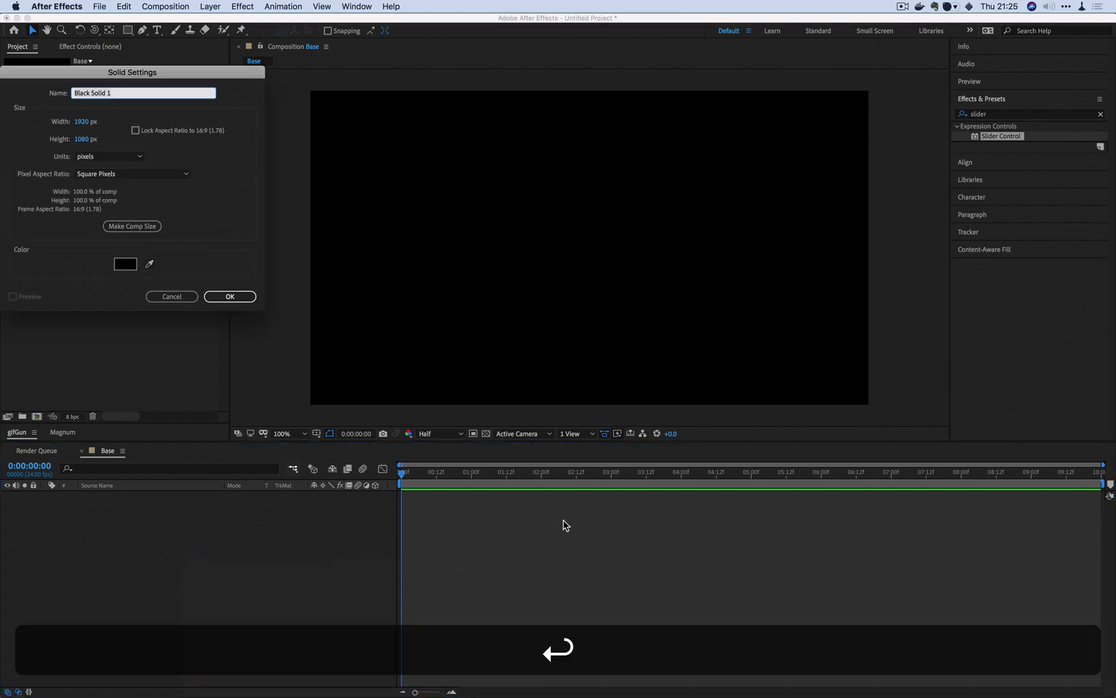
Apply Fractal Noise to the solid, keeping Basic fractal type and setting Noise Type to Block.
{"action": "double_click", "coordinate": [973, 114]}
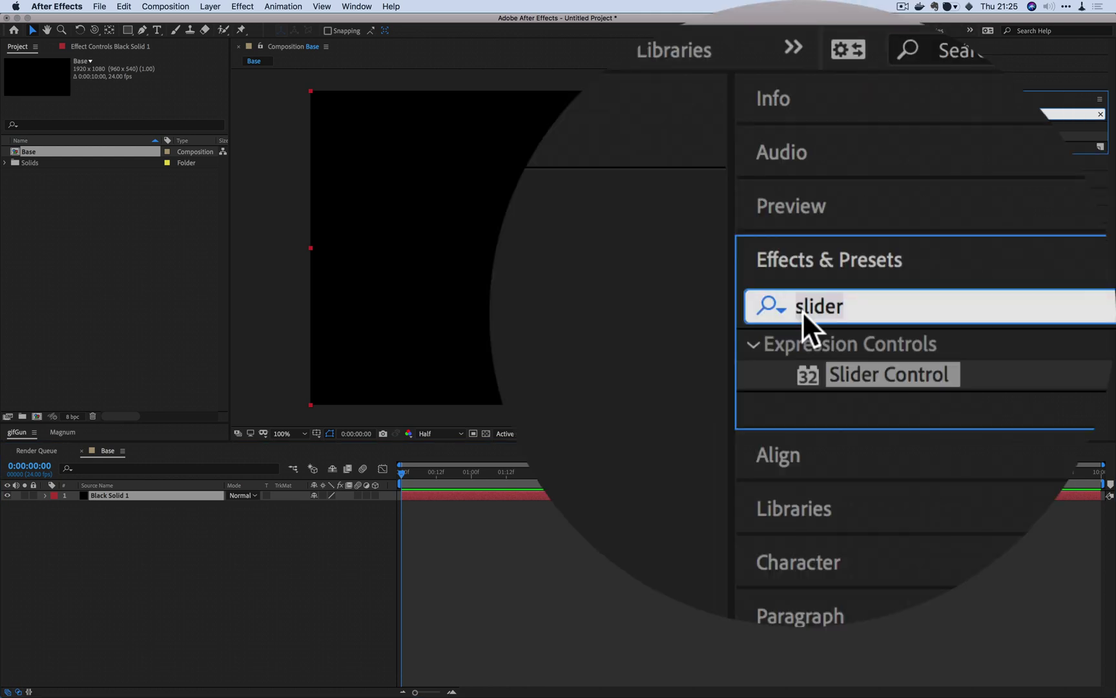
{"action": "type", "text": "fractal"}
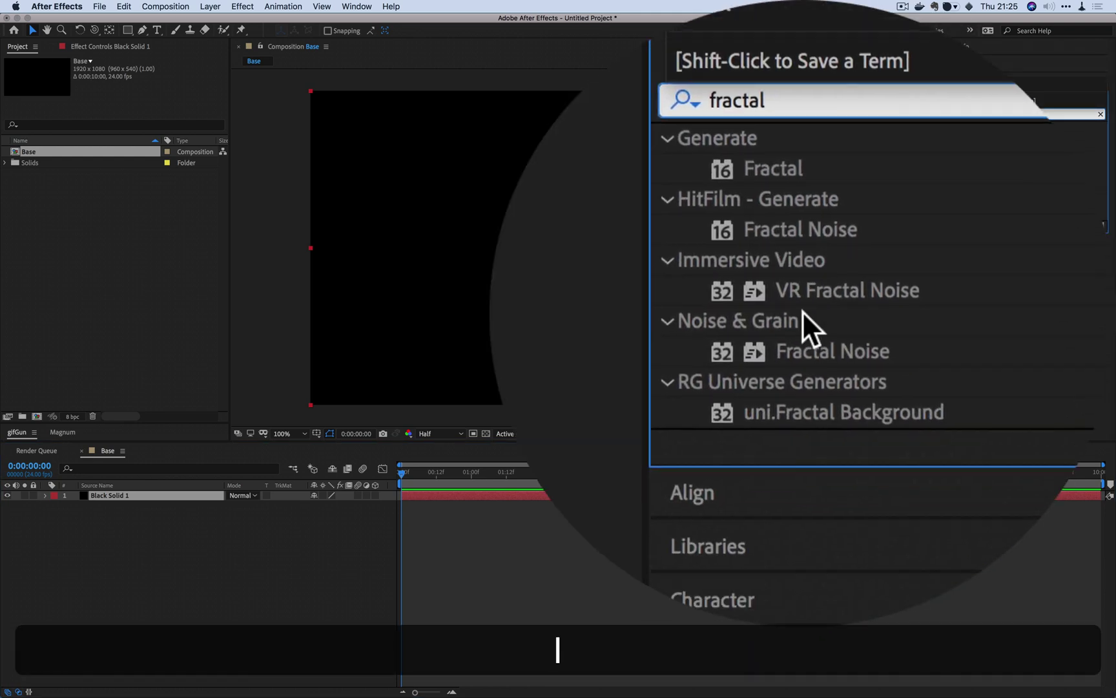
{"action": "double_click", "coordinate": [1006, 195]}
{"action": "left_click", "coordinate": [150, 82]}
{"action": "left_click", "coordinate": [134, 89]}
{"action": "left_click", "coordinate": [142, 94]}
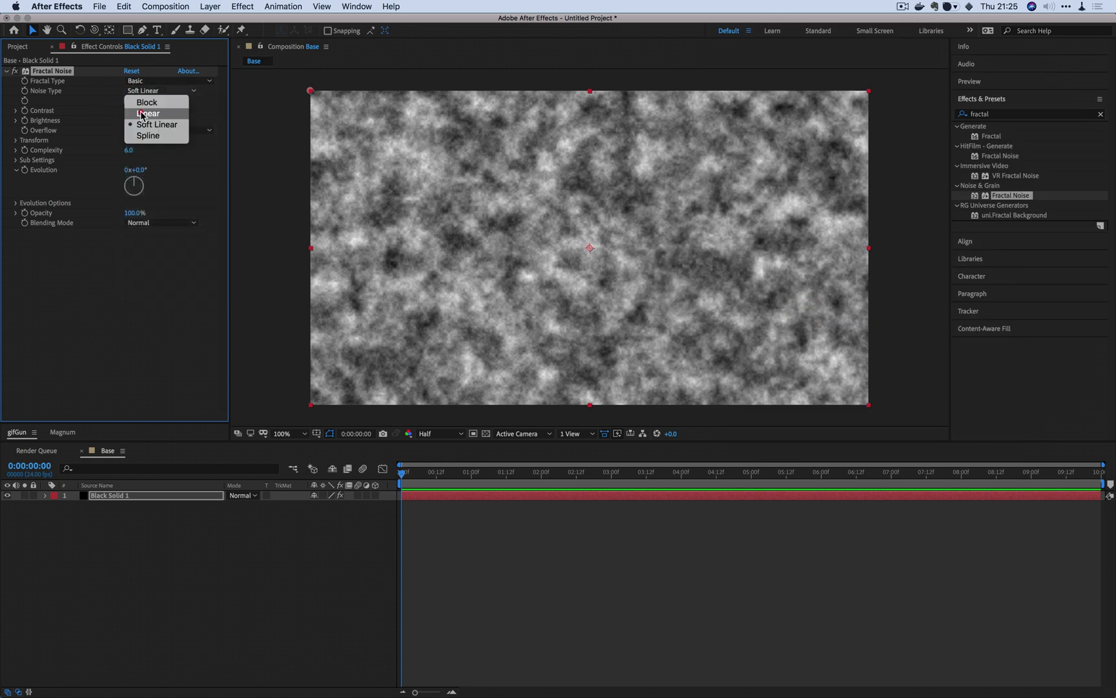
{"action": "left_click", "coordinate": [141, 102]}
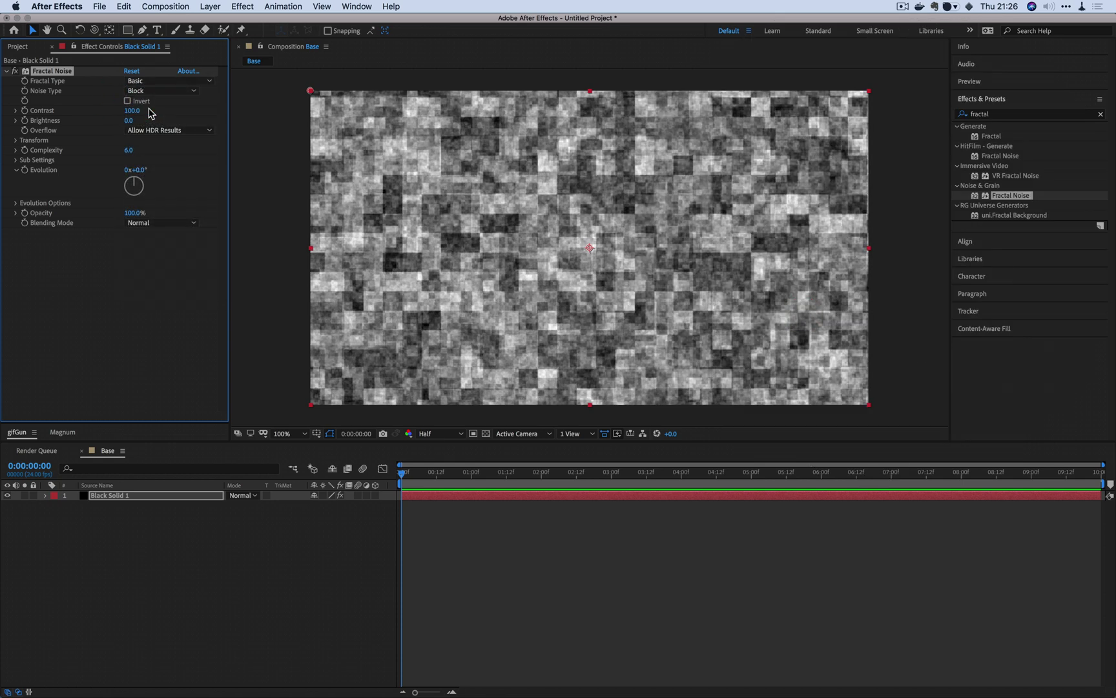
Set the noise complexity to 2, brightness to -13 and scale up to 703.
{"action": "left_click", "coordinate": [129, 150]}
{"action": "type", "text": "2"}
{"action": "left_click", "coordinate": [176, 159]}
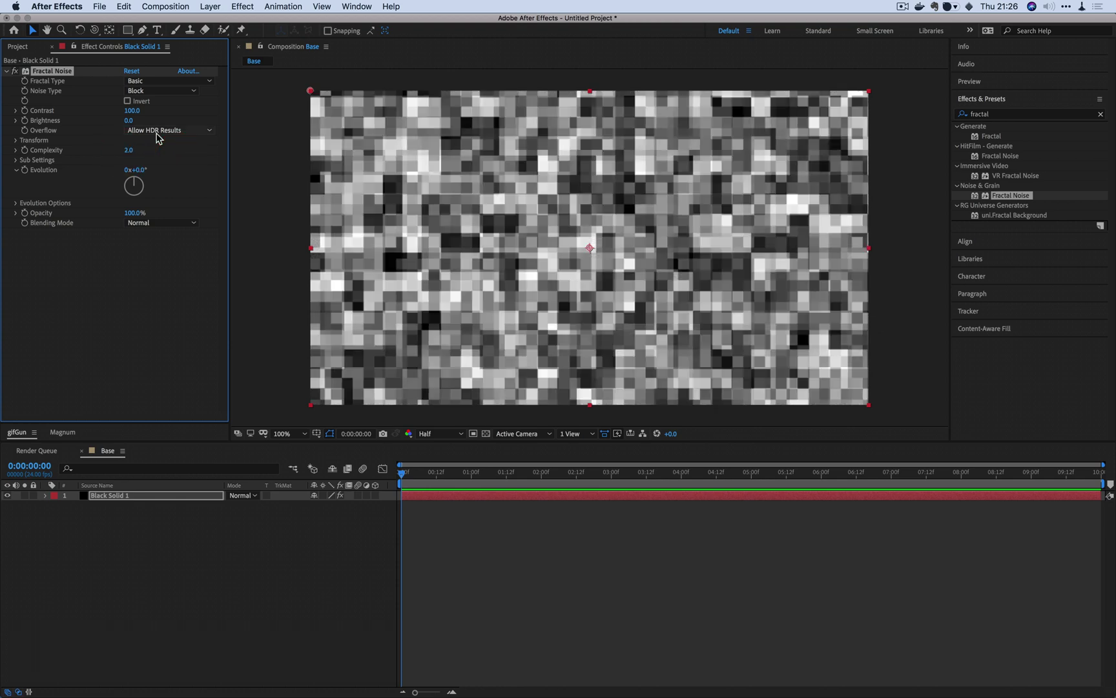
{"action": "left_click_drag", "start_coordinate": [129, 122], "coordinate": [151, 109]}
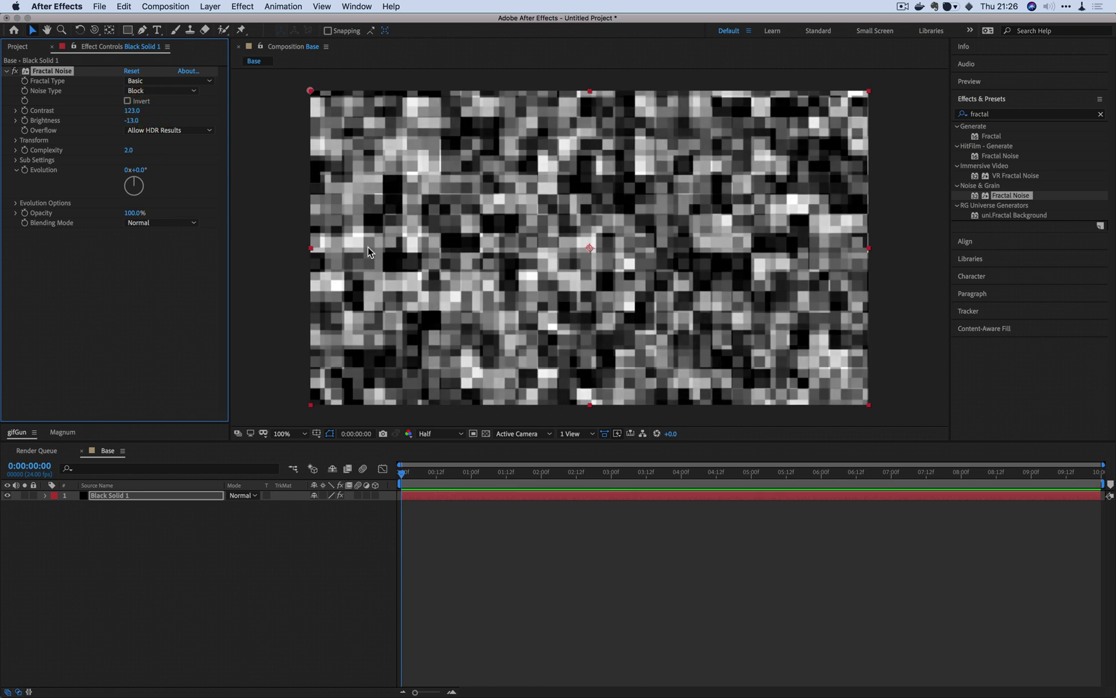
{"action": "left_click", "coordinate": [16, 141]}
{"action": "left_click_drag", "start_coordinate": [131, 170], "coordinate": [474, 157]}
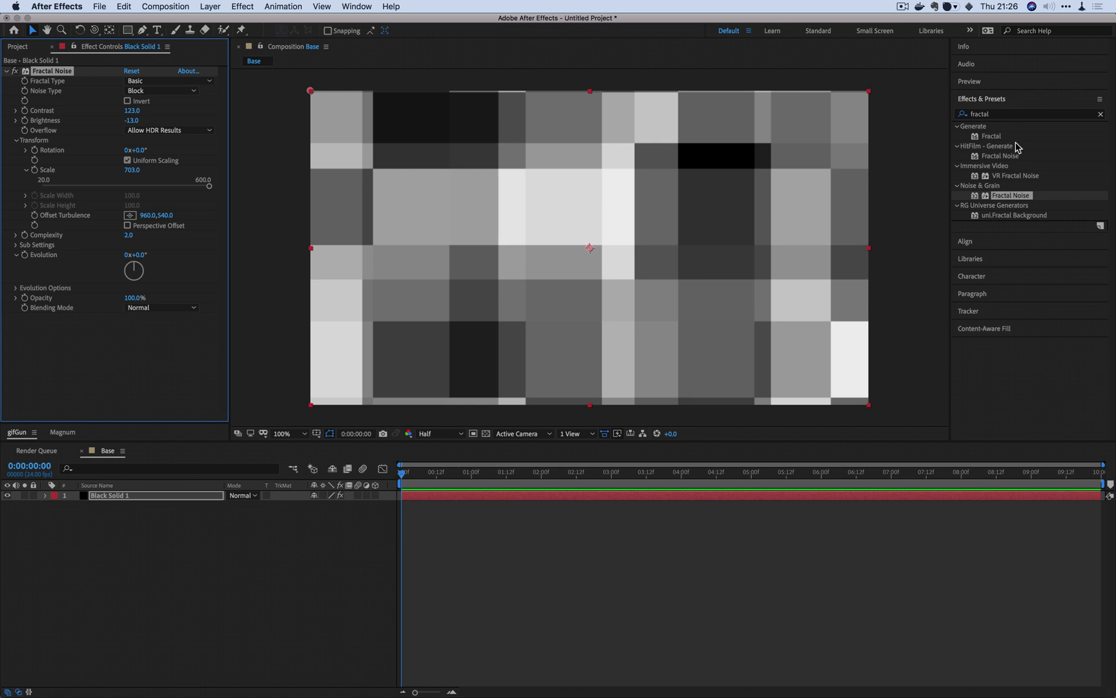
Apply Colorama to the noise solid and switch its output cycle palette to RGB.
{"action": "left_click", "coordinate": [1003, 115]}
{"action": "key", "text": "BackSpace"}
{"action": "key", "text": "BackSpace"}
{"action": "key", "text": "BackSpace"}
{"action": "key", "text": "BackSpace"}
{"action": "key", "text": "BackSpace"}
{"action": "key", "text": "BackSpace"}
{"action": "key", "text": "BackSpace"}
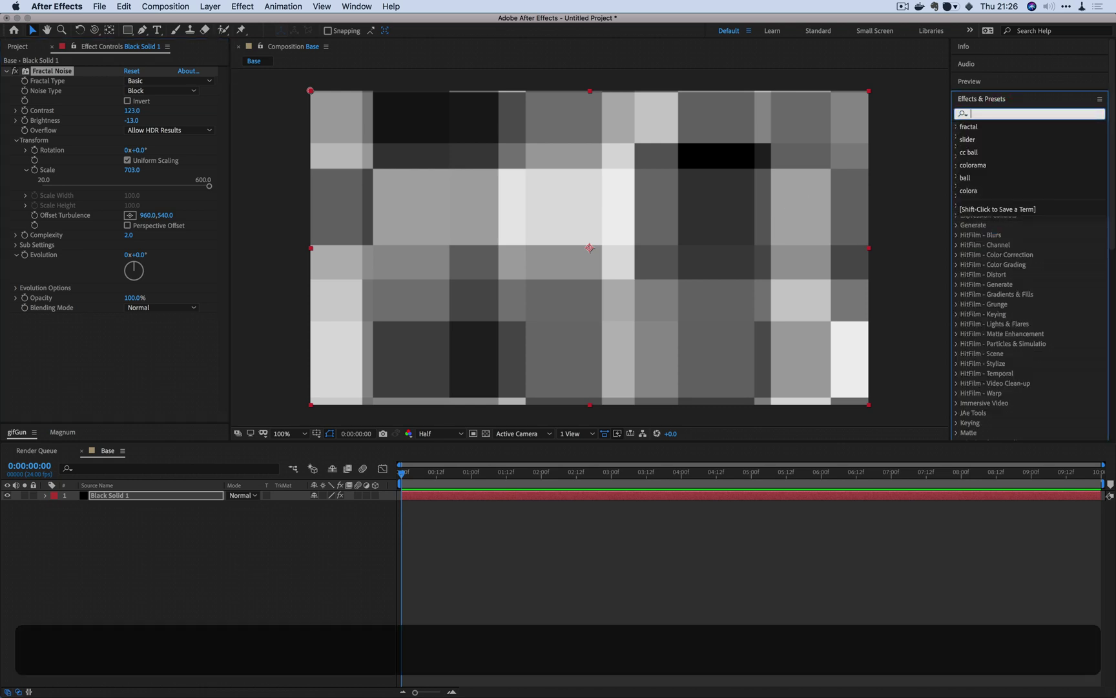
{"action": "type", "text": "colora"}
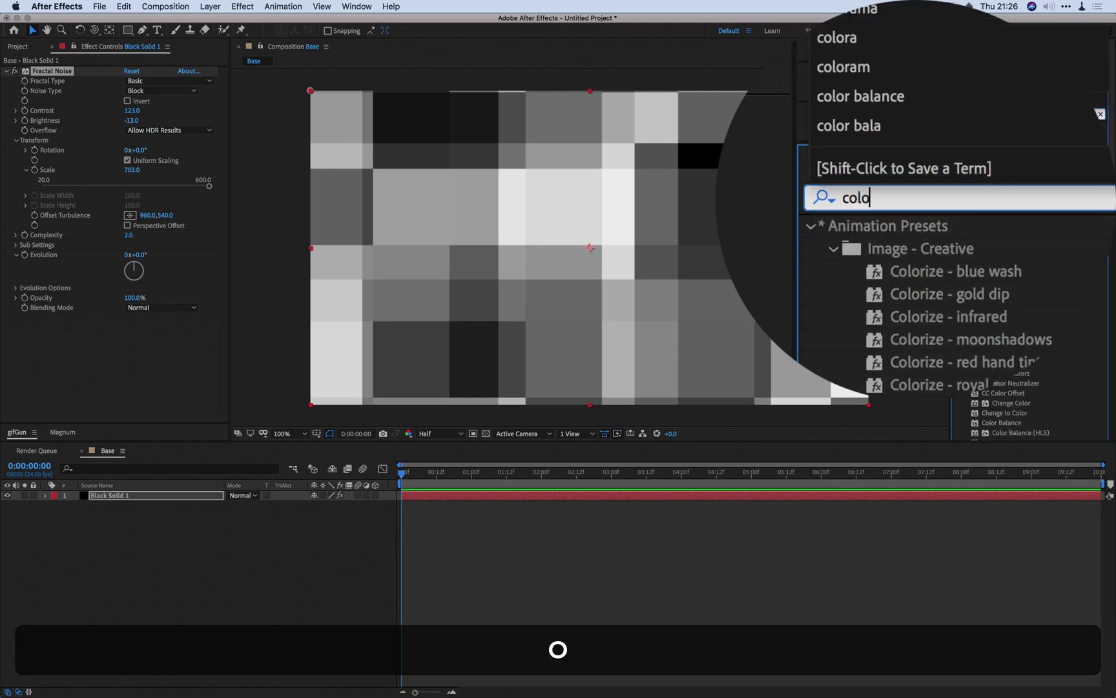
{"action": "double_click", "coordinate": [996, 136]}
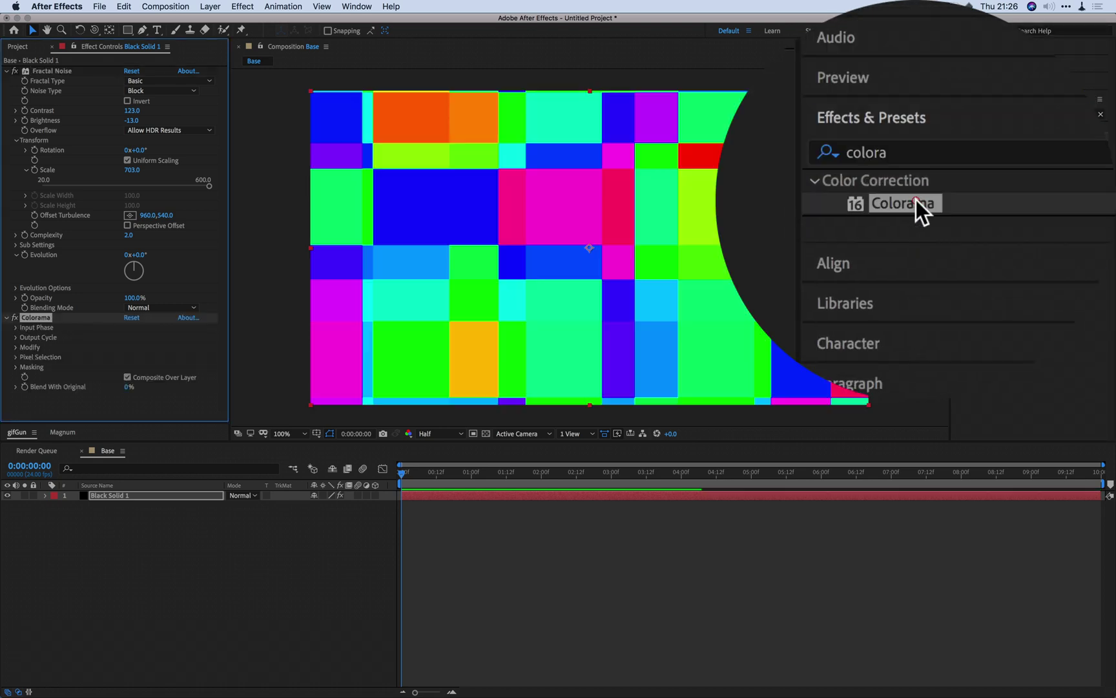
{"action": "left_click", "coordinate": [15, 337]}
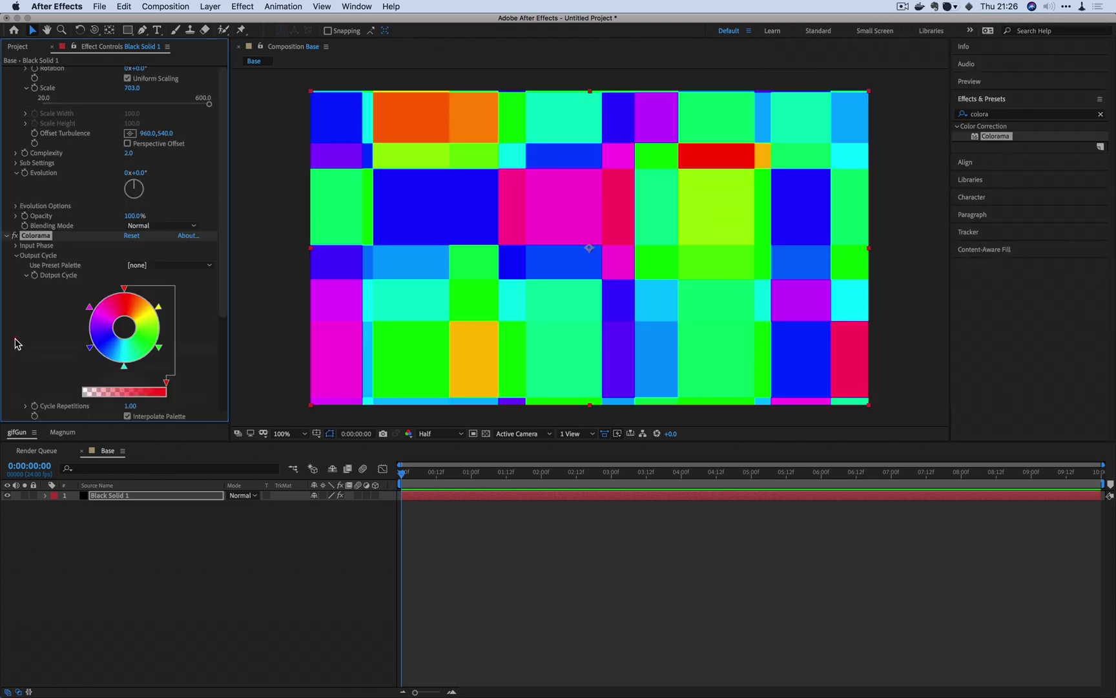
{"action": "scroll", "coordinate": [98, 343], "scroll_direction": "down", "scroll_amount": 5}
{"action": "left_click", "coordinate": [153, 220]}
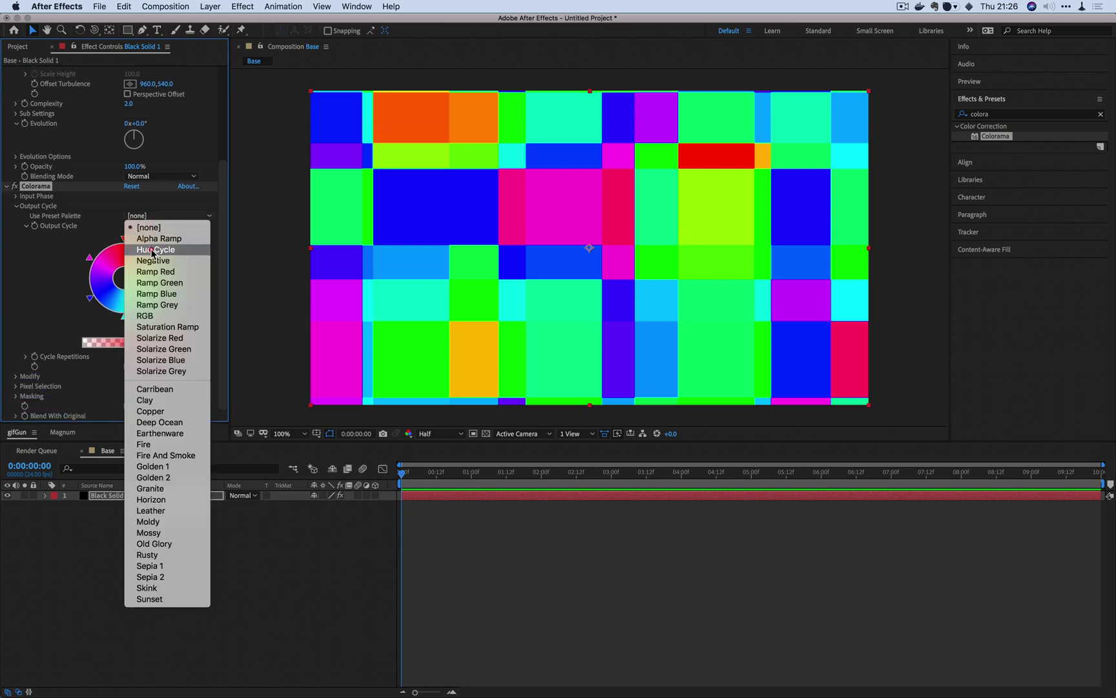
{"action": "left_click", "coordinate": [169, 296]}
Recolour the output cycle, changing green to bright yellow and blue to a lighter cyan-blue.
{"action": "double_click", "coordinate": [159, 298]}
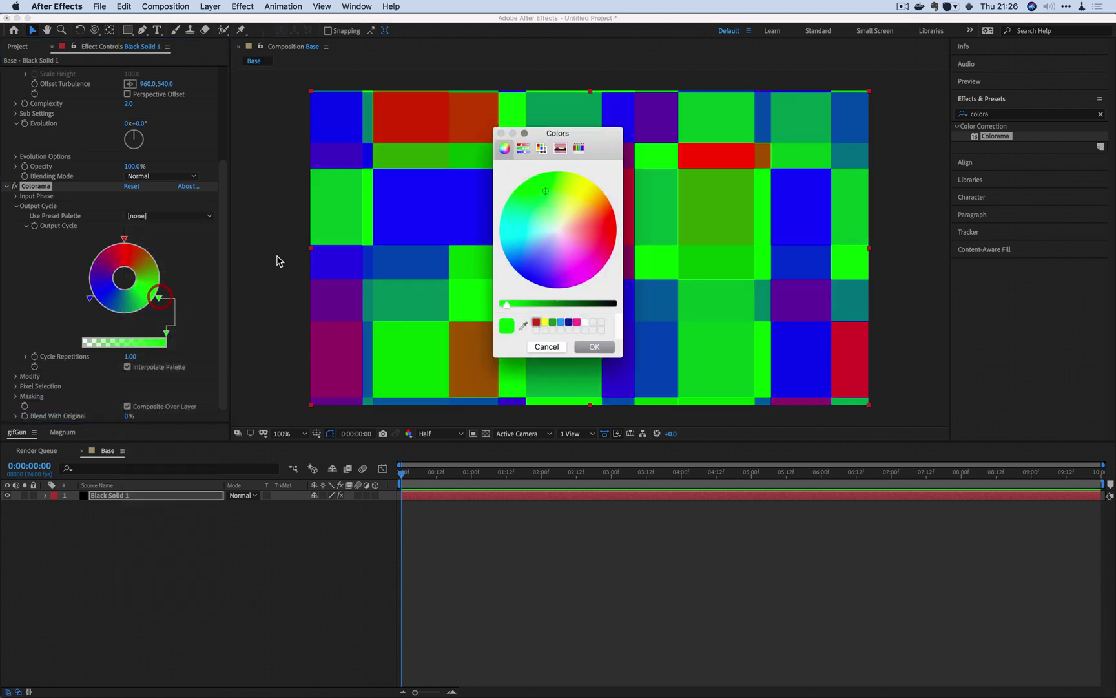
{"action": "left_click_drag", "start_coordinate": [604, 201], "coordinate": [602, 172]}
{"action": "key", "text": "Return"}
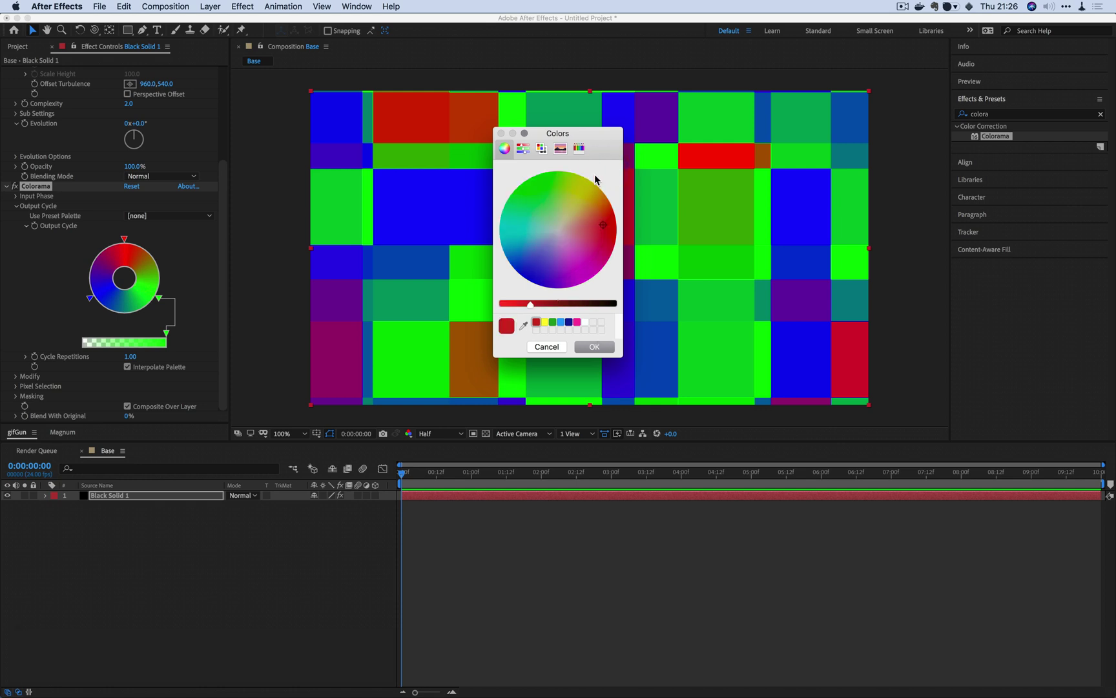
{"action": "left_click_drag", "start_coordinate": [593, 178], "coordinate": [590, 162]}
{"action": "left_click_drag", "start_coordinate": [531, 303], "coordinate": [481, 315]}
{"action": "left_click", "coordinate": [600, 172]}
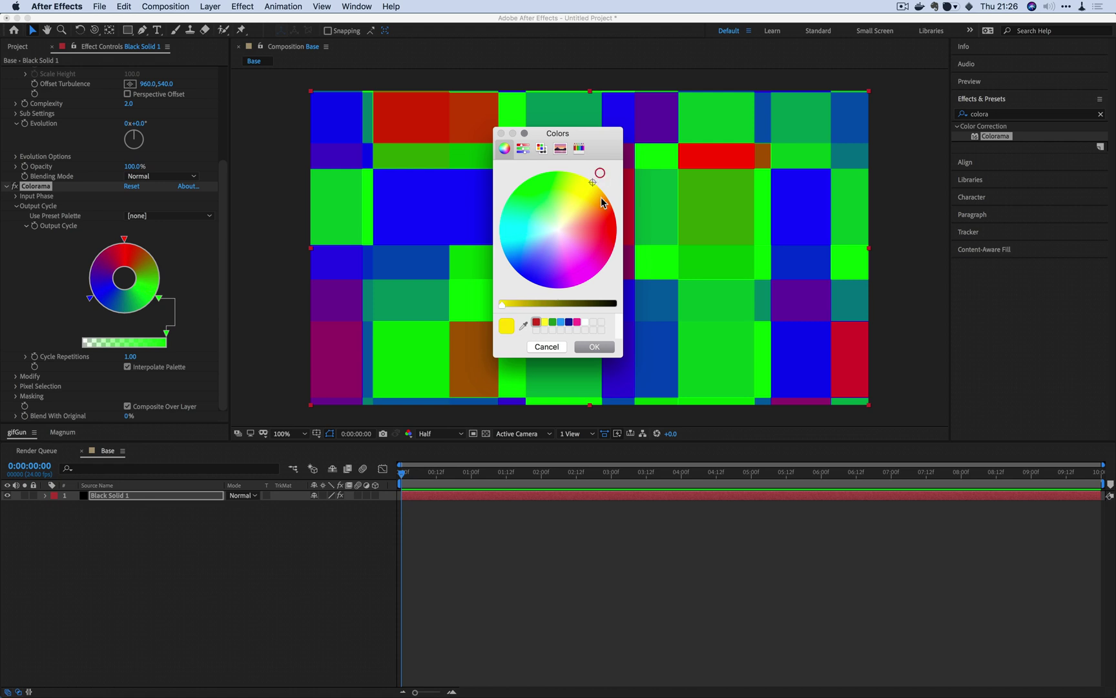
{"action": "left_click", "coordinate": [594, 346]}
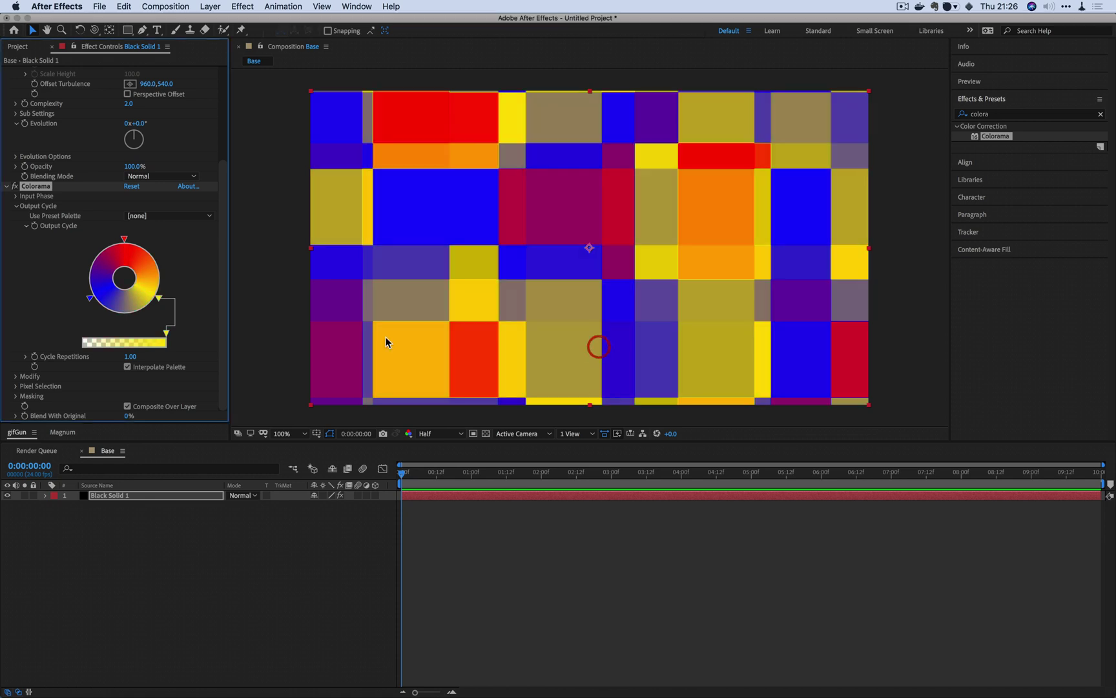
{"action": "double_click", "coordinate": [90, 299]}
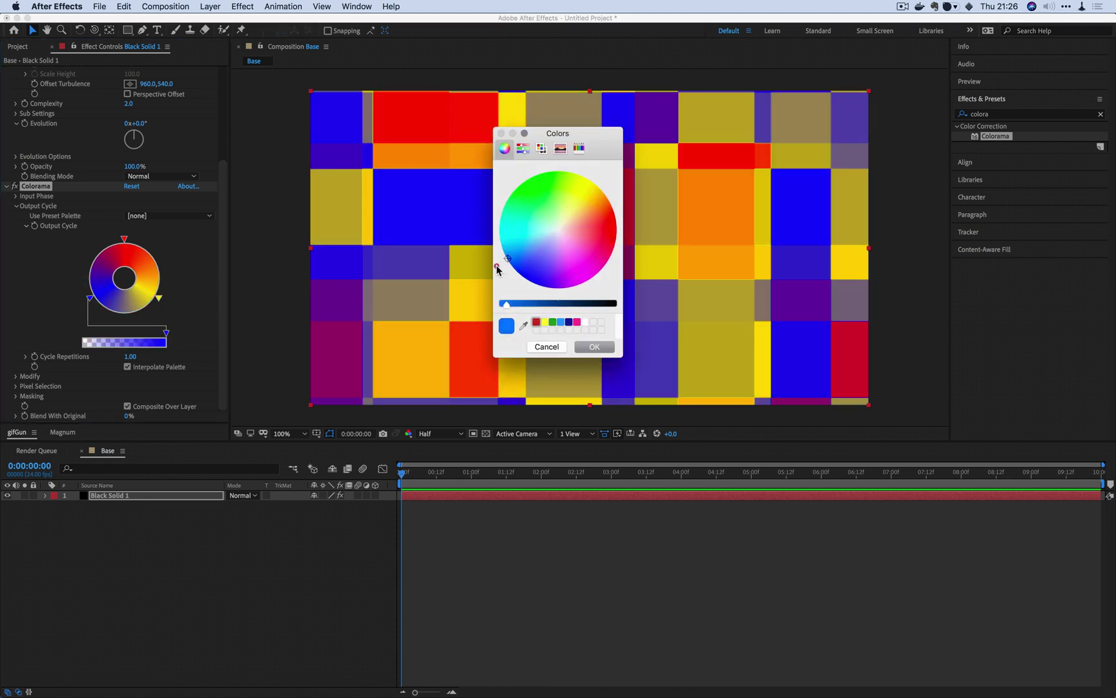
{"action": "left_click", "coordinate": [497, 265]}
{"action": "left_click", "coordinate": [594, 346]}
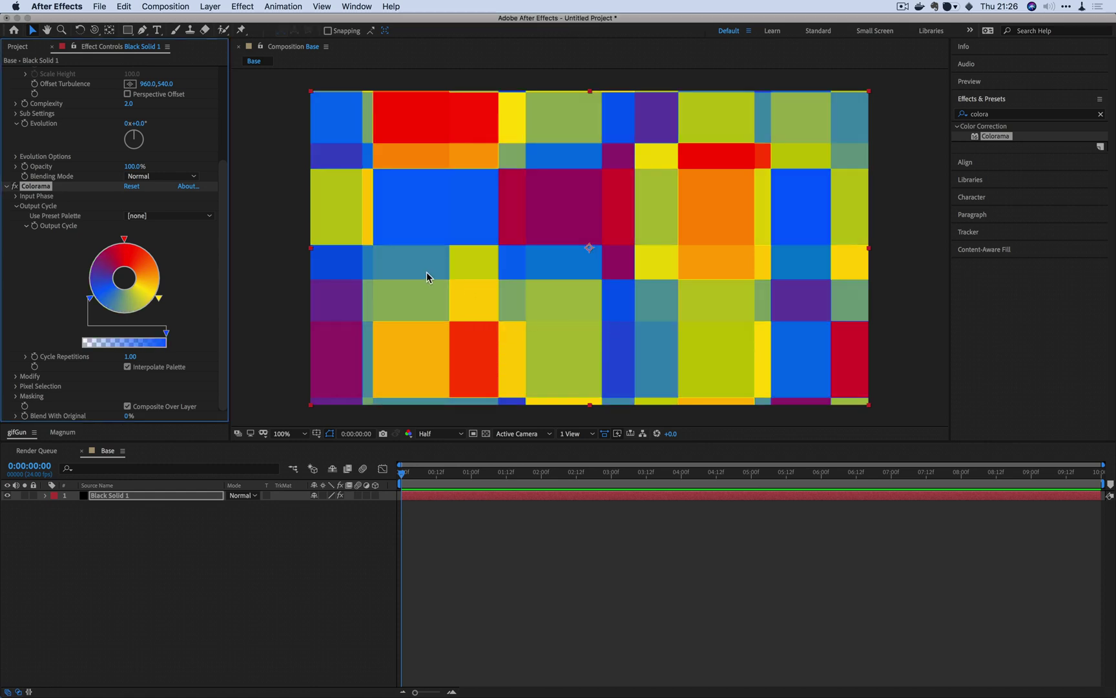
Create a new composition named CCBallAction.
{"action": "left_click", "coordinate": [15, 53]}
{"action": "left_click", "coordinate": [75, 256]}
{"action": "left_click", "coordinate": [37, 416]}
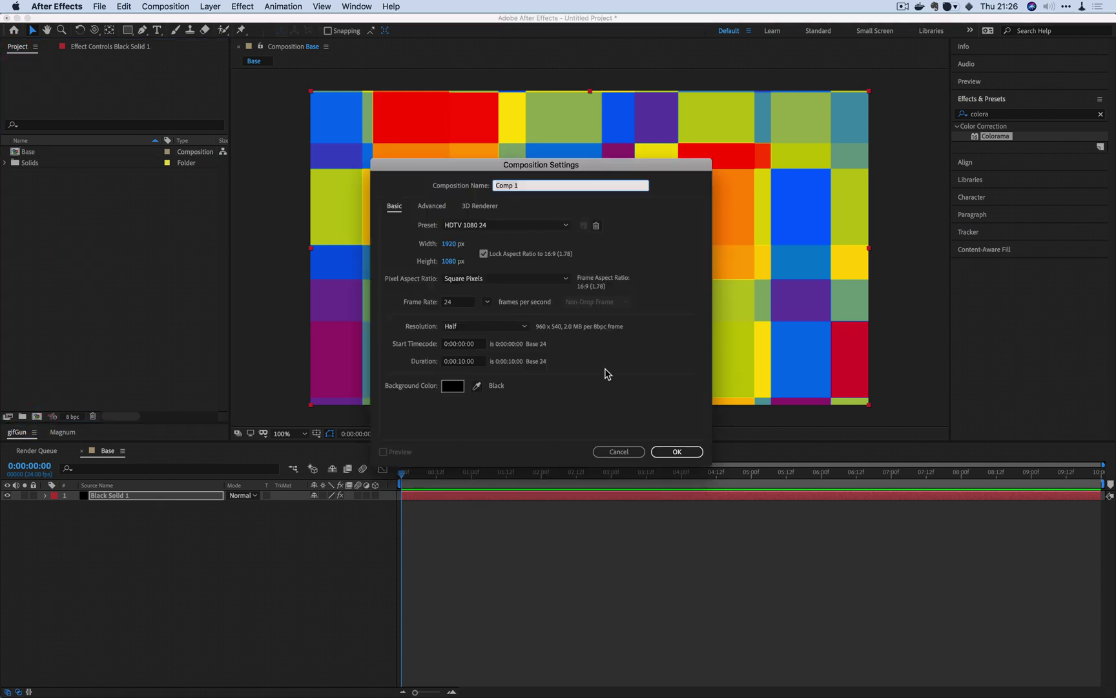
{"action": "key", "text": "BackSpace"}
{"action": "key", "text": "shift"}
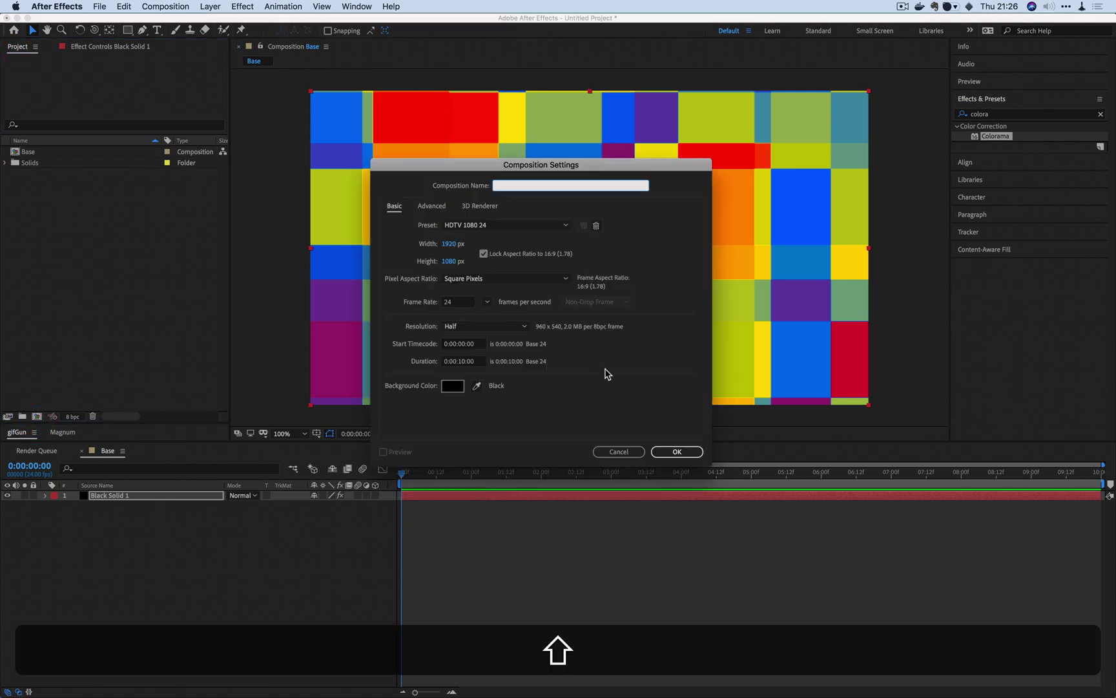
{"action": "type", "text": "CCB"}
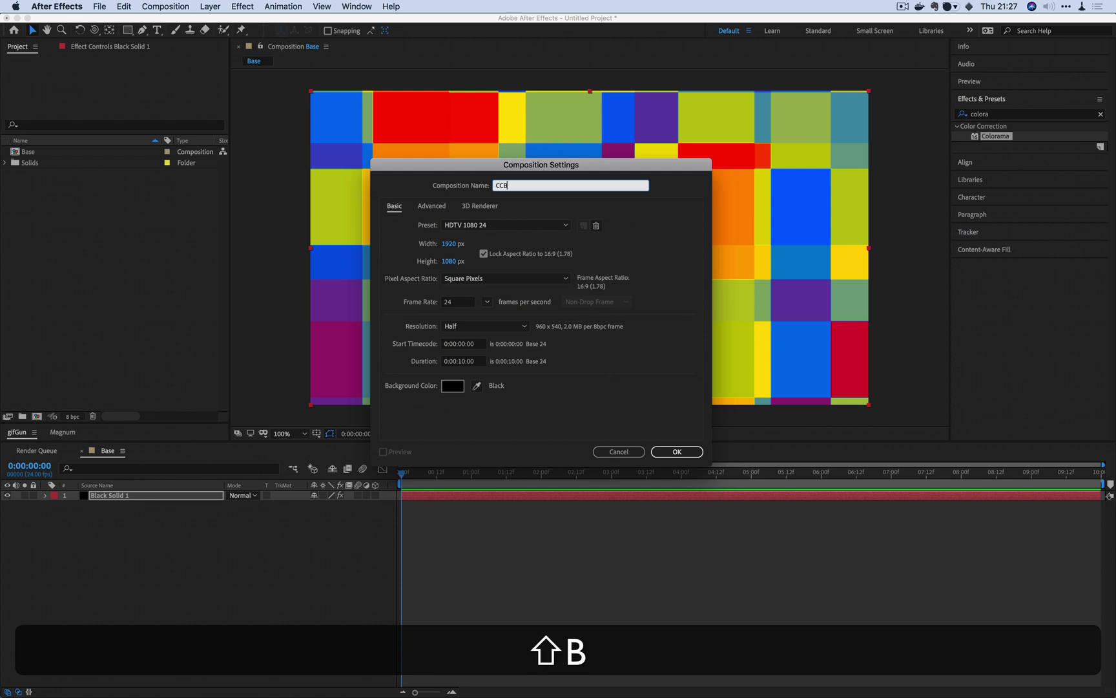
{"action": "type", "text": "allAction"}
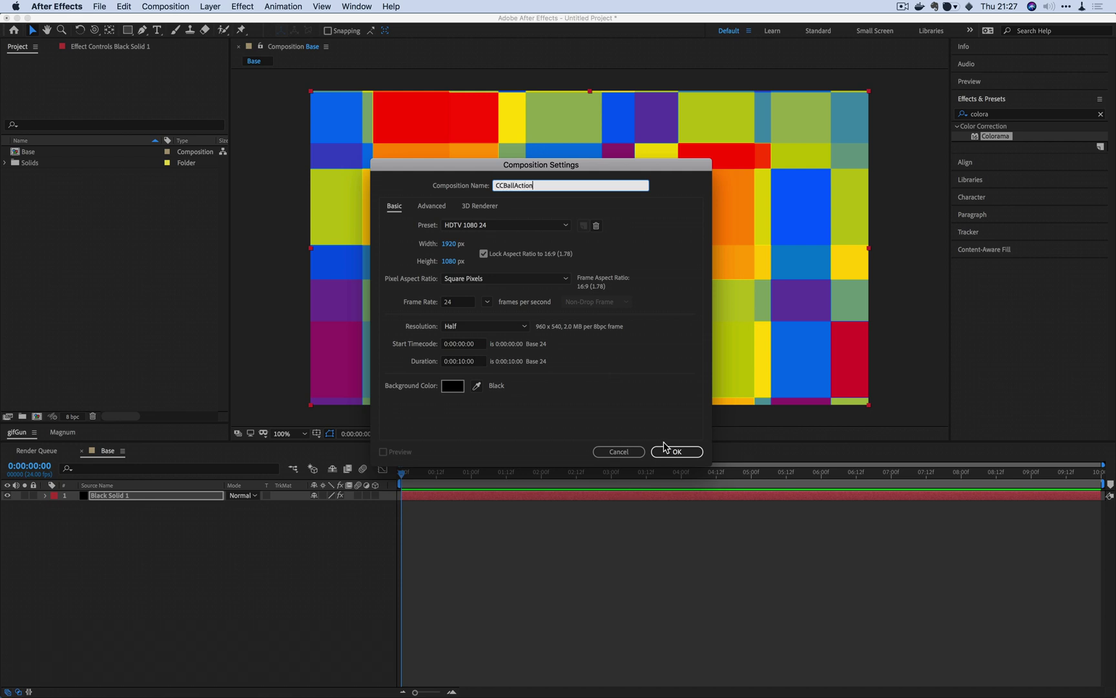
{"action": "left_click", "coordinate": [672, 452]}
Place the Base composition into CCBallAction as its only layer.
{"action": "right_click", "coordinate": [268, 543]}
{"action": "left_click", "coordinate": [183, 510]}
{"action": "left_click_drag", "start_coordinate": [28, 151], "coordinate": [226, 642]}
{"action": "left_click", "coordinate": [992, 115]}
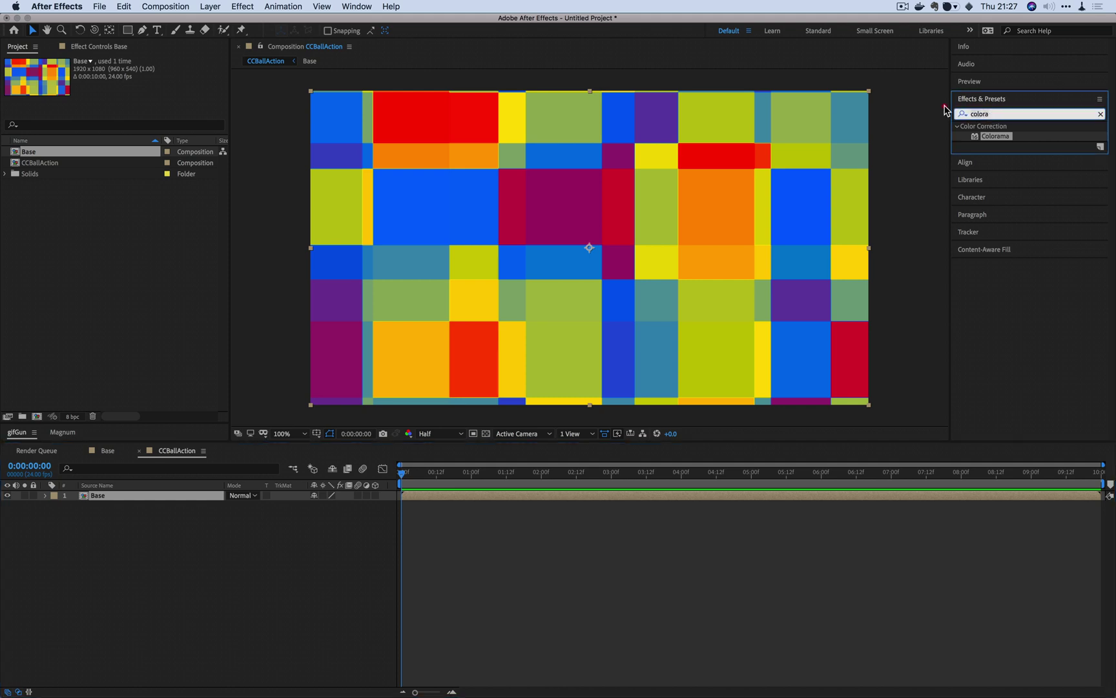
Apply CC Ball Action to the Base layer, trying and undoing two scatter amounts.
{"action": "key", "text": "BackSpace"}
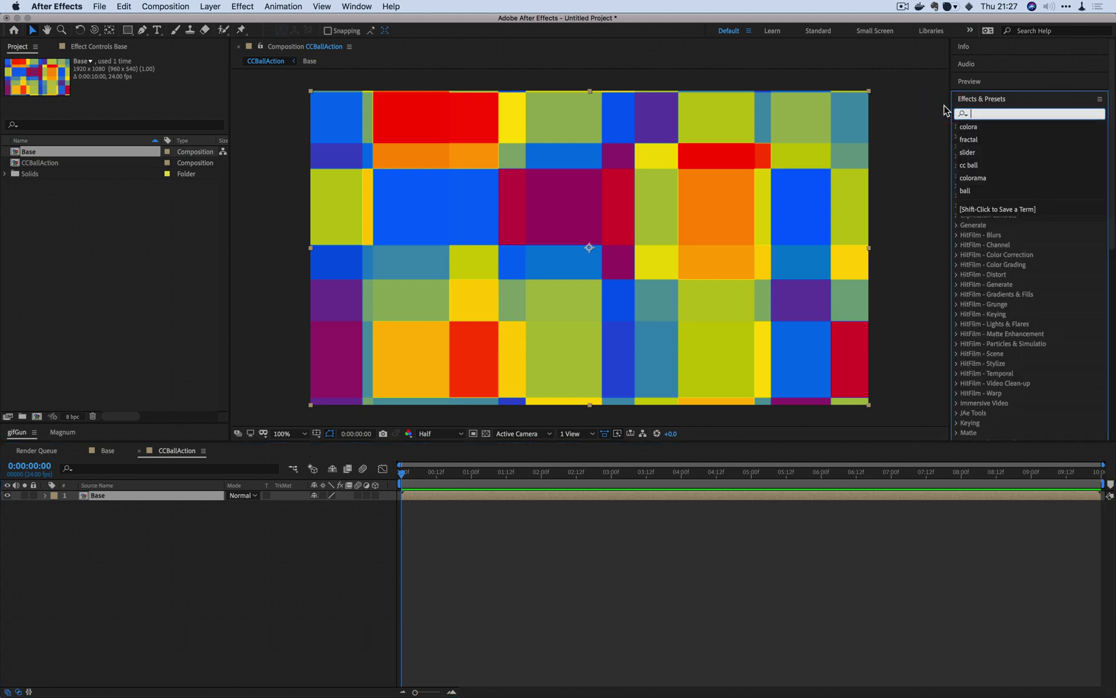
{"action": "type", "text": "CC ball"}
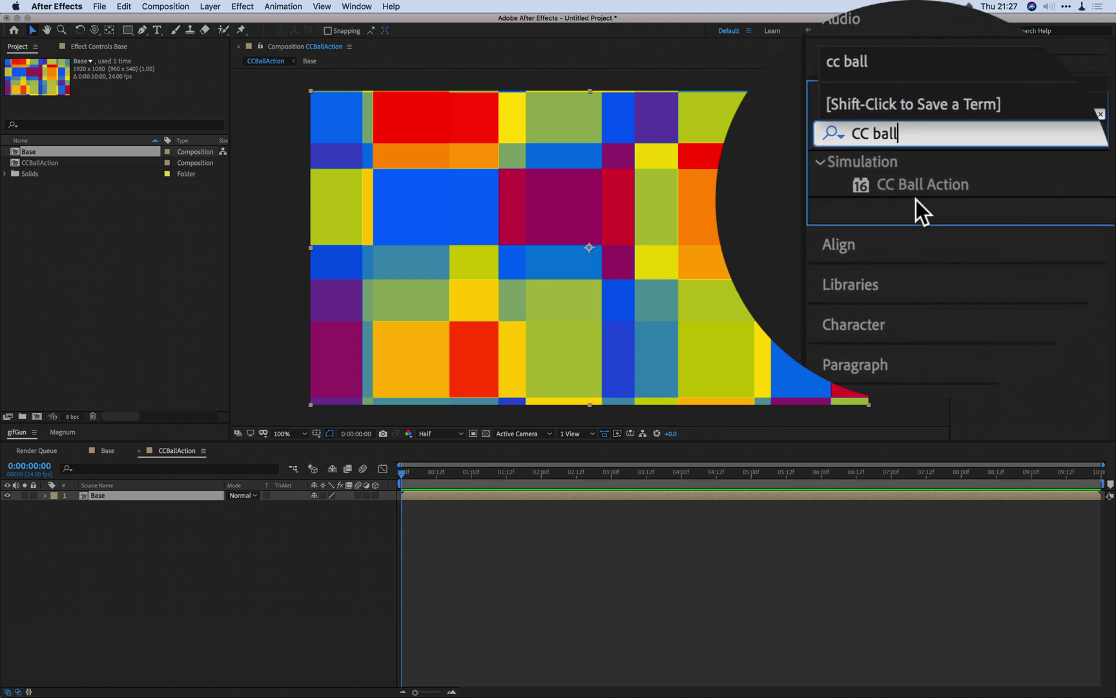
{"action": "left_click_drag", "start_coordinate": [1000, 136], "coordinate": [645, 278]}
{"action": "left_click_drag", "start_coordinate": [132, 81], "coordinate": [220, 91]}
{"action": "key", "text": "super+z"}
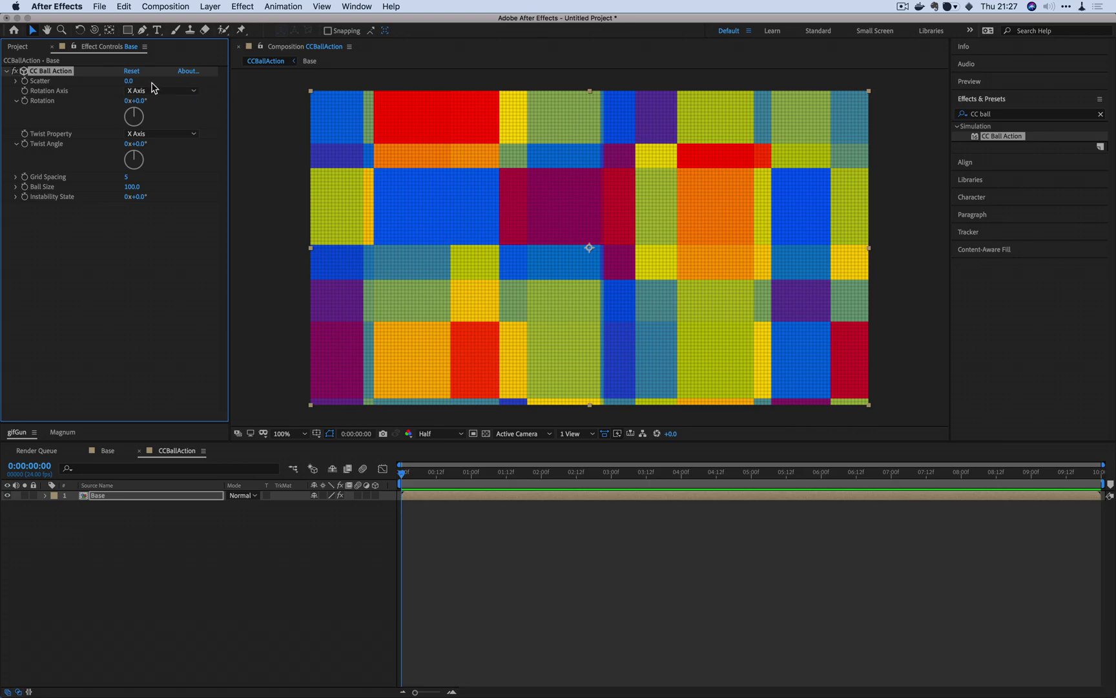
{"action": "left_click_drag", "start_coordinate": [128, 82], "coordinate": [401, 192]}
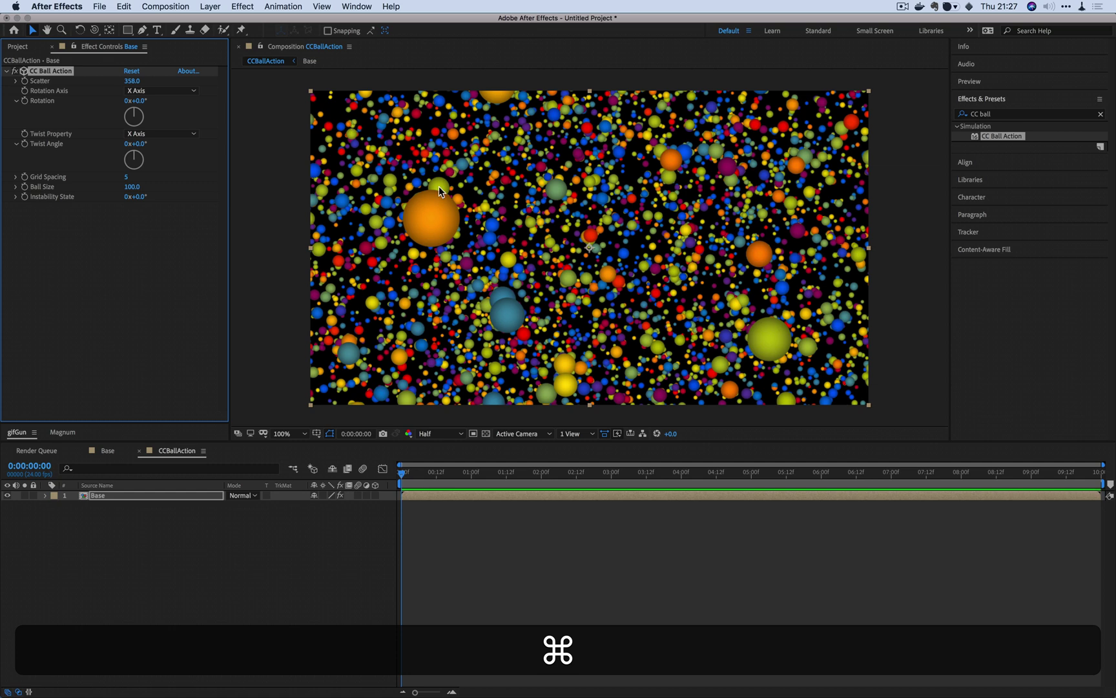
{"action": "key", "text": "super+z"}
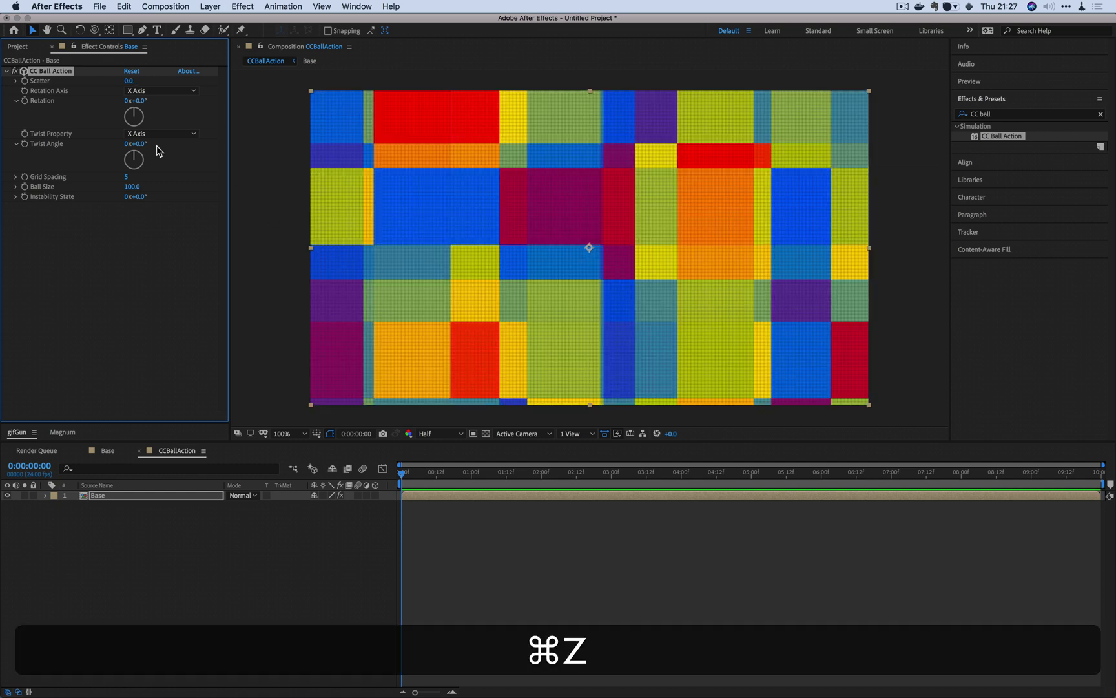
Test rotation and twist then reset them, shrink the balls to size 12 and scatter to 89.
{"action": "left_click_drag", "start_coordinate": [139, 118], "coordinate": [148, 68]}
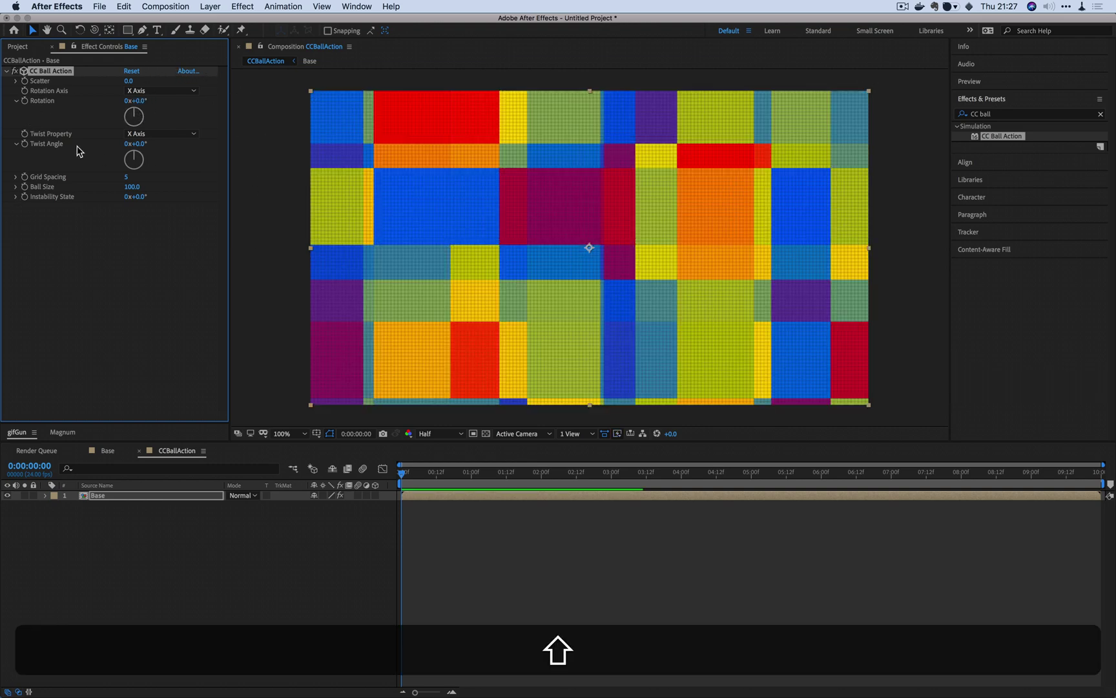
{"action": "left_click_drag", "start_coordinate": [139, 145], "coordinate": [133, 110]}
{"action": "left_click", "coordinate": [134, 152], "text": "shift"}
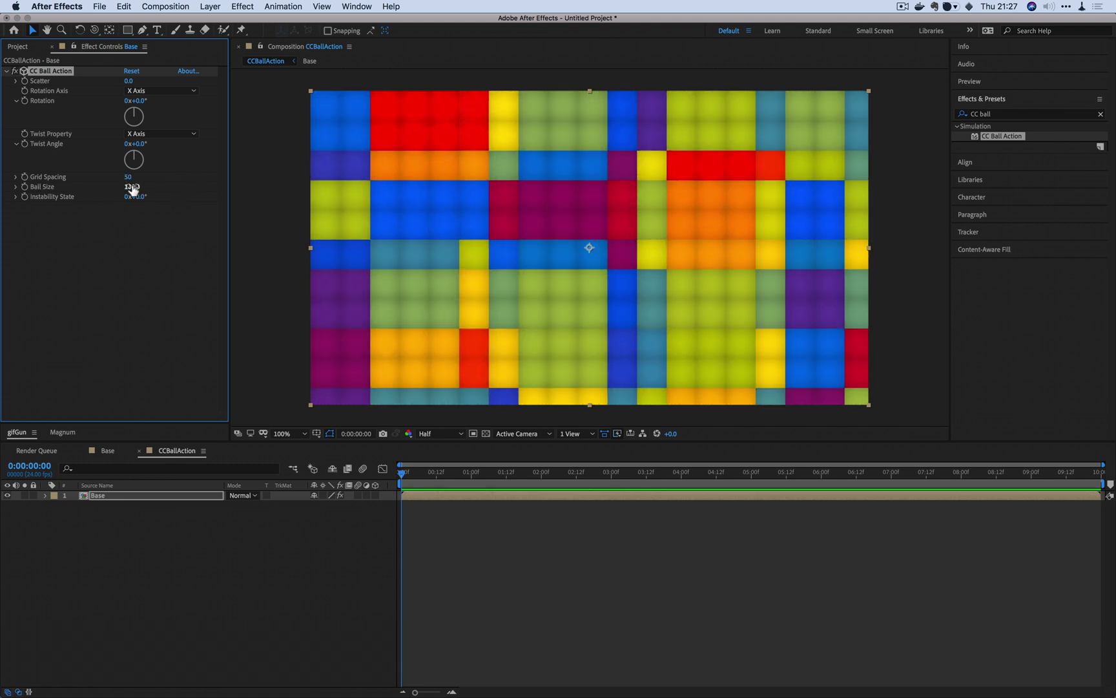
{"action": "left_click_drag", "start_coordinate": [132, 187], "coordinate": [172, 222]}
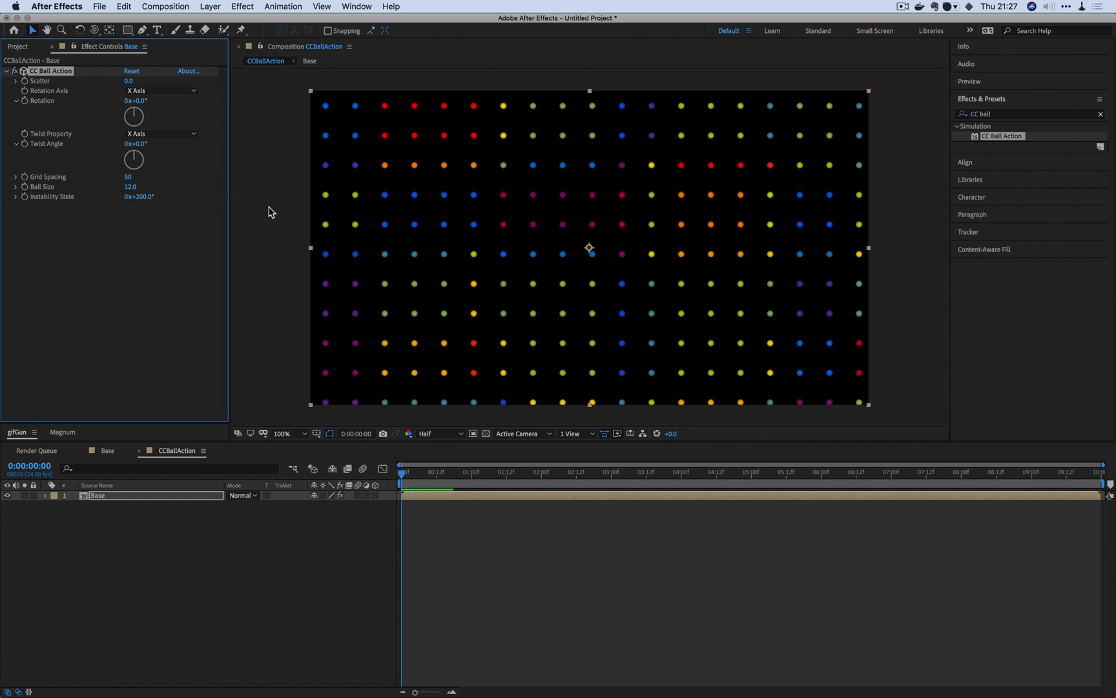
{"action": "key", "text": "z"}
{"action": "left_click_drag", "start_coordinate": [129, 80], "coordinate": [142, 214]}
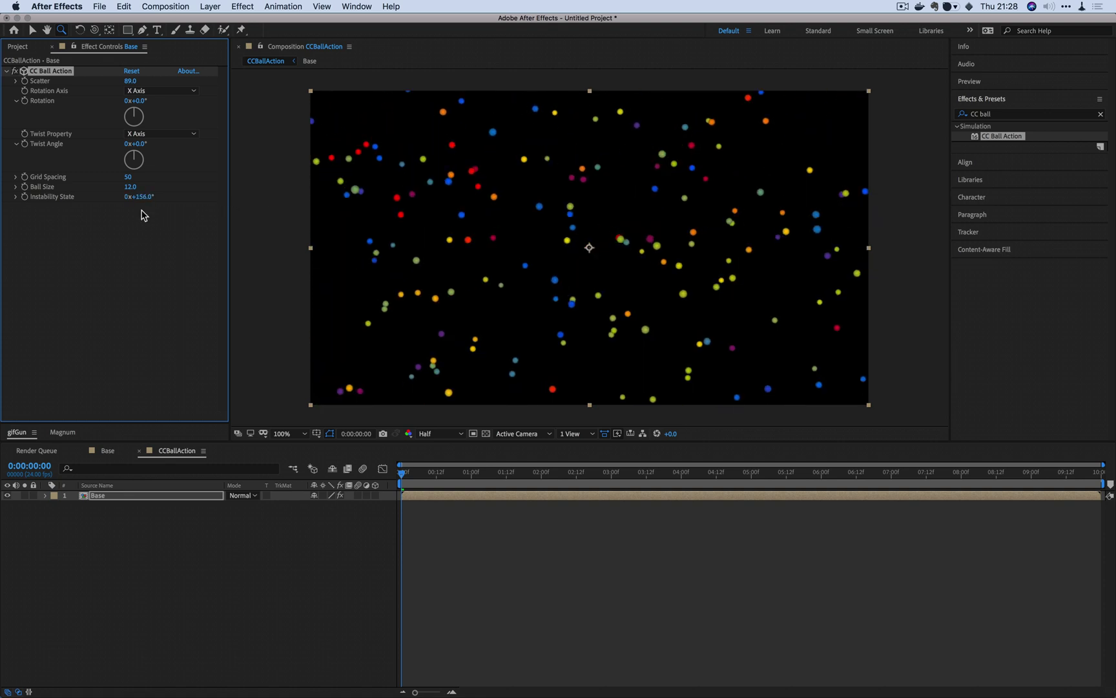
Set Scatter and Instability State to 0, and grid spacing and ball size to 14.
{"action": "left_click", "coordinate": [130, 83]}
{"action": "type", "text": "0"}
{"action": "key", "text": "Tab"}
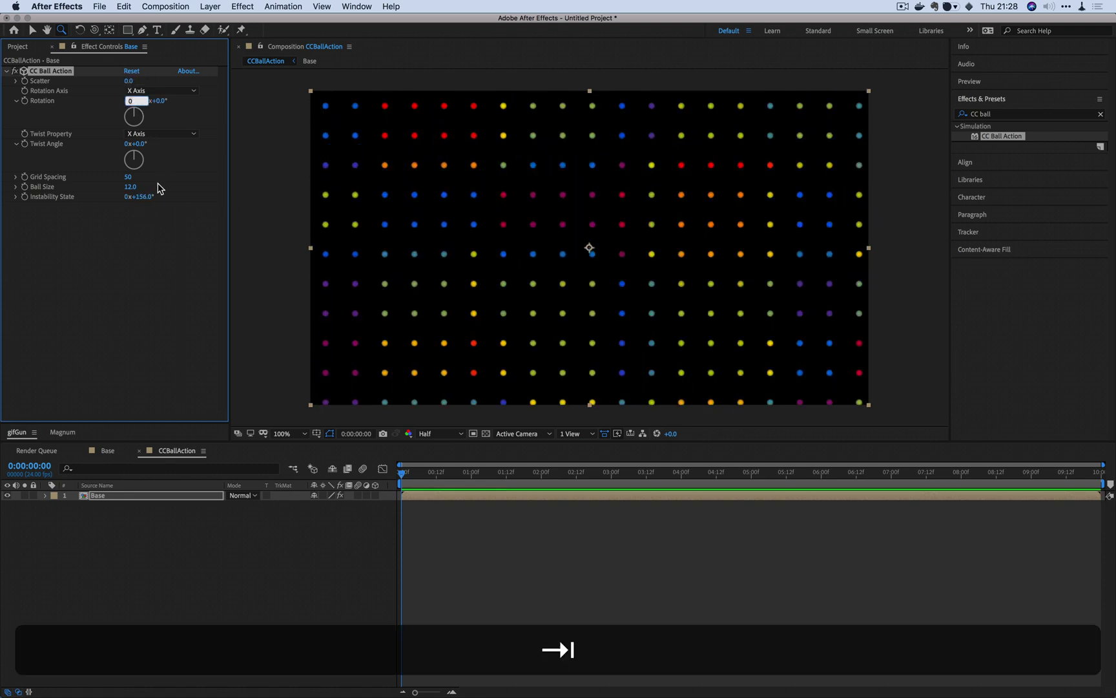
{"action": "left_click", "coordinate": [146, 198]}
{"action": "type", "text": "0"}
{"action": "key", "text": "Tab"}
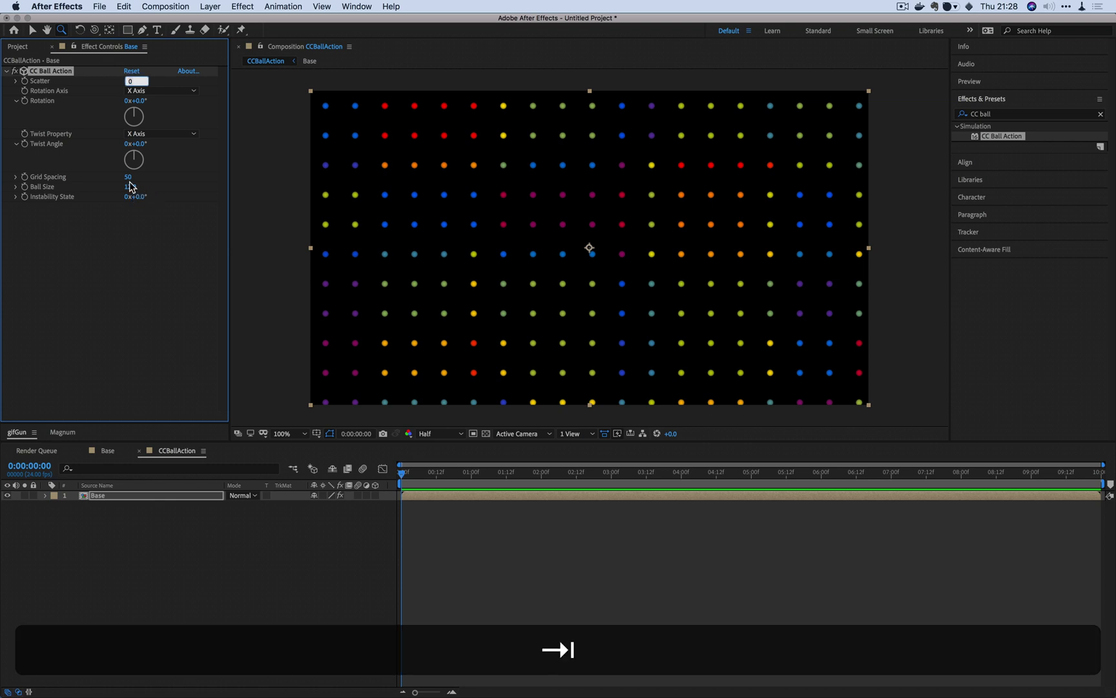
{"action": "mouse_move", "coordinate": [128, 177]}
{"action": "left_mouse_down"}
{"action": "mouse_move", "coordinate": [106, 176]}
{"action": "mouse_move", "coordinate": [135, 186]}
{"action": "left_mouse_up"}
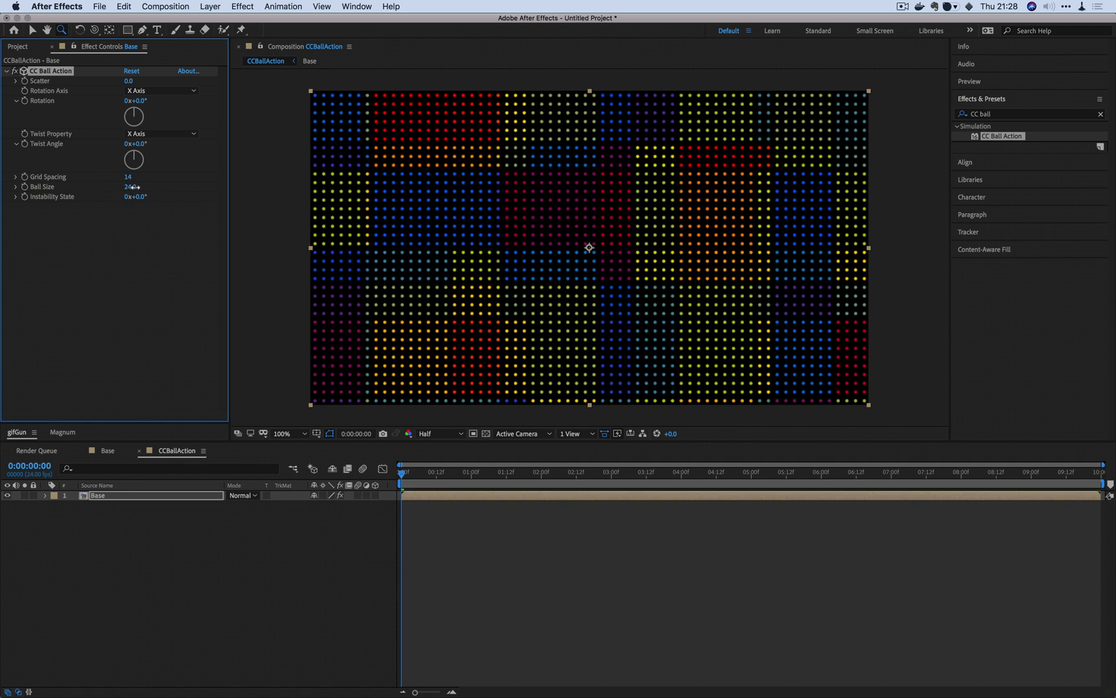
Reselect the Base layer and return to CC Ball Action's settings to add a Rotation expression.
{"action": "left_click", "coordinate": [192, 266]}
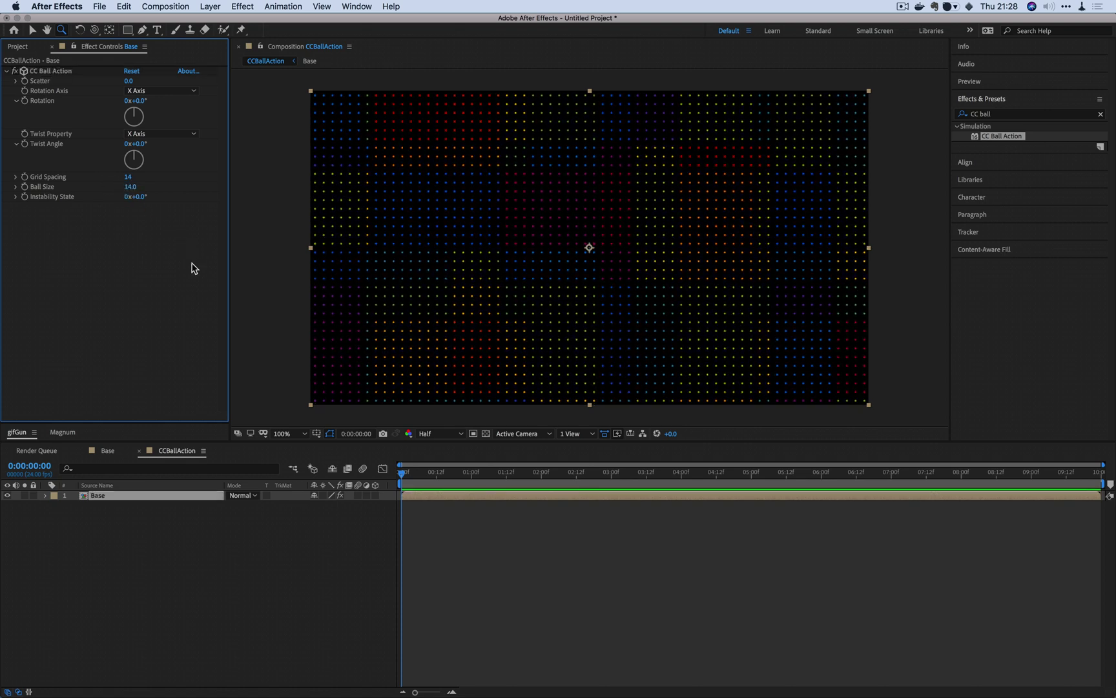
{"action": "scroll", "coordinate": [257, 256], "scroll_direction": "left", "scroll_amount": 10}
{"action": "scroll", "coordinate": [608, 279], "scroll_direction": "right", "scroll_amount": 9}
{"action": "left_click", "coordinate": [222, 562]}
{"action": "left_click", "coordinate": [155, 496]}
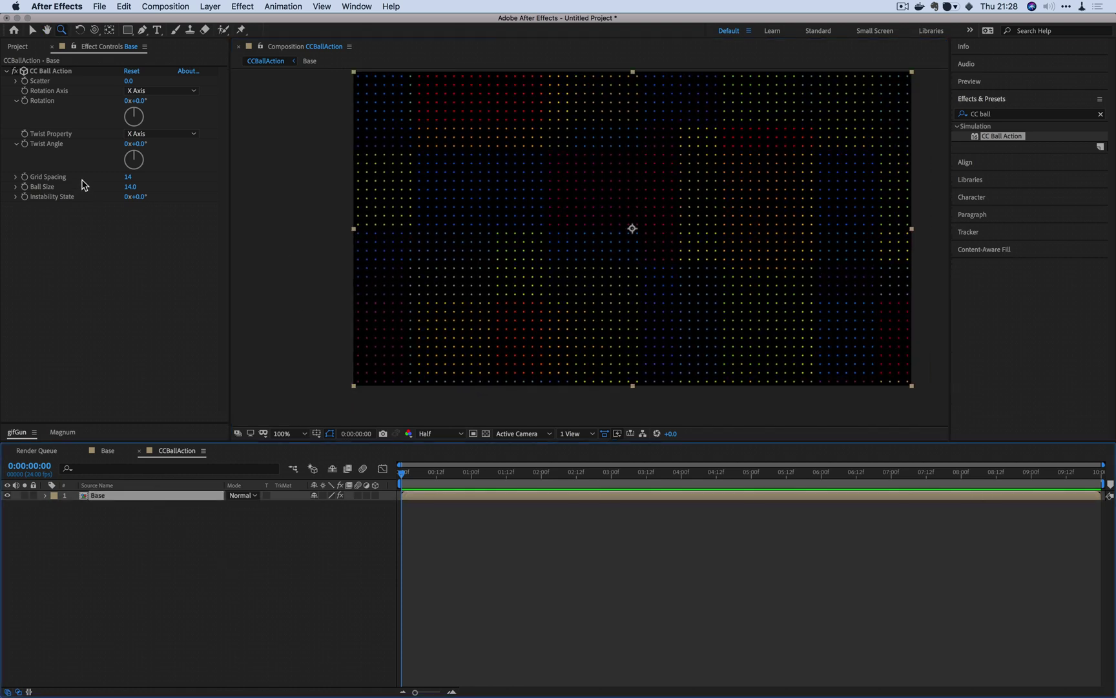
{"action": "left_click", "coordinate": [37, 105]}
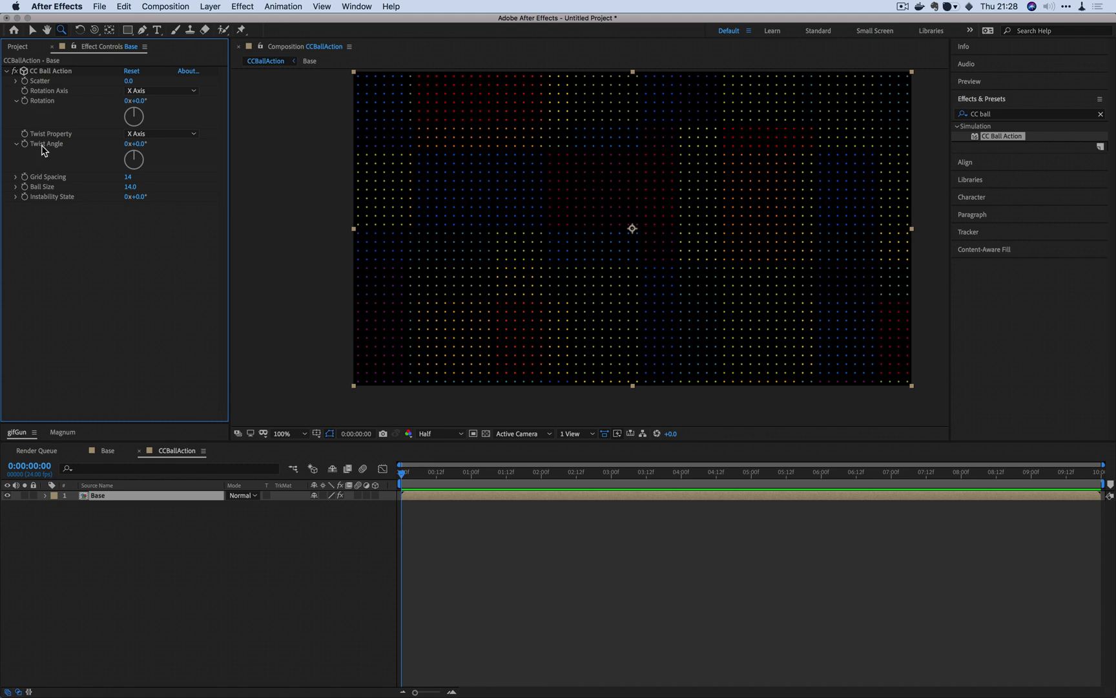
{"action": "key", "text": "alt"}
{"action": "key", "text": "alt"}
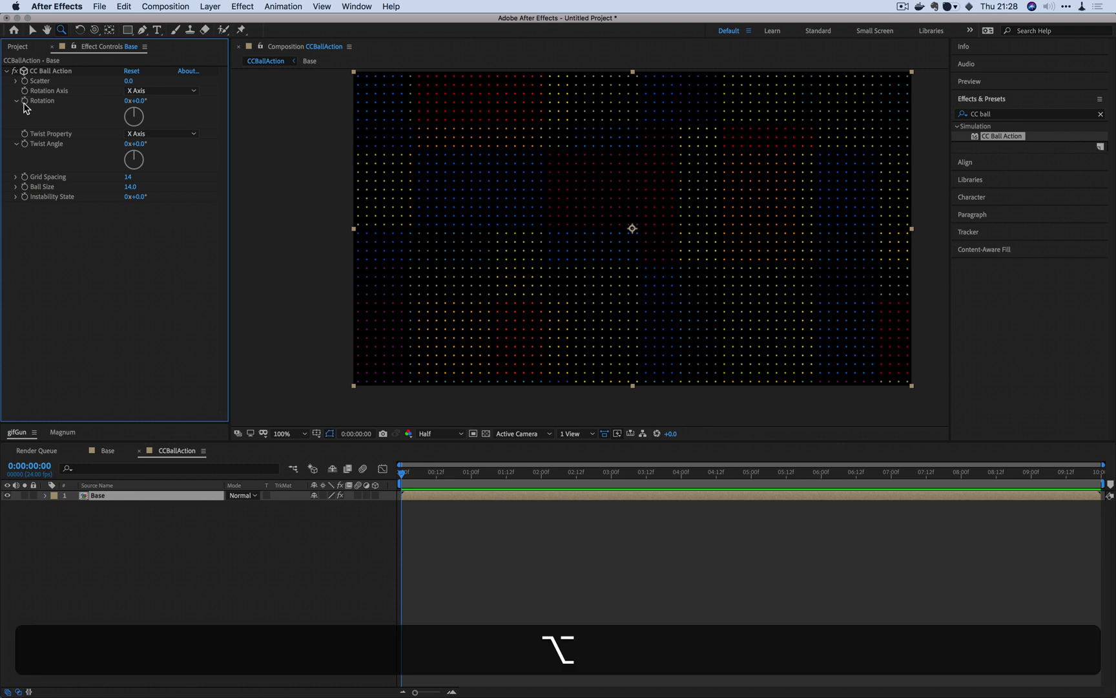
Drive CC Ball Action's Rotation with the expression time*10 and preview the turning grid.
{"action": "left_click", "coordinate": [24, 102], "text": "alt"}
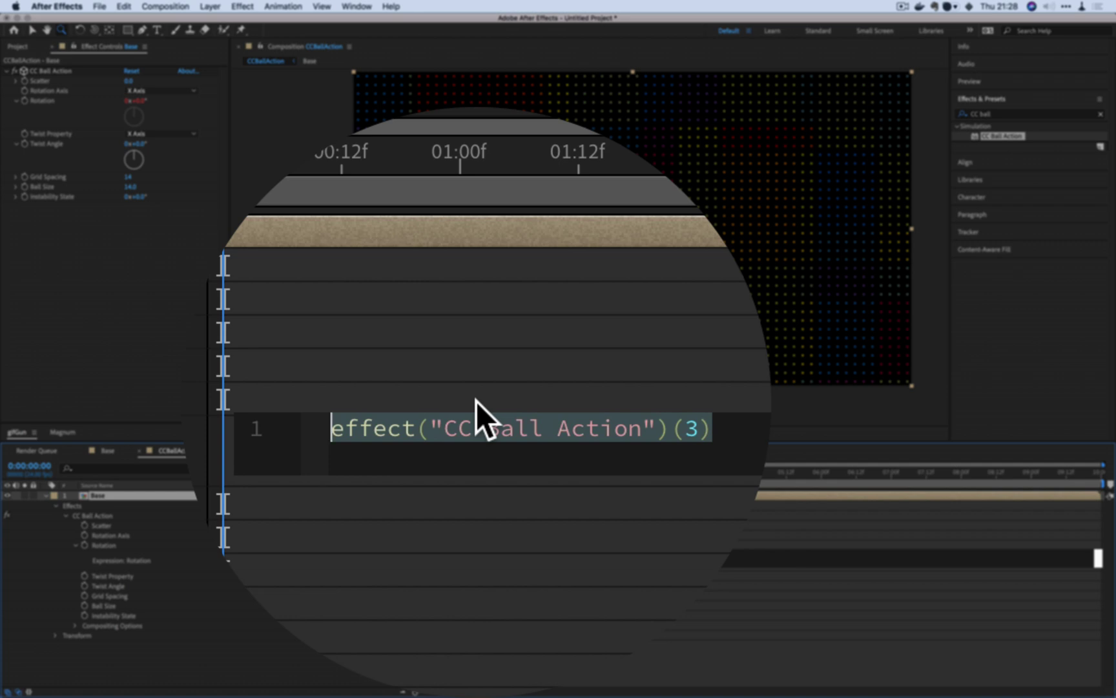
{"action": "key", "text": "BackSpace"}
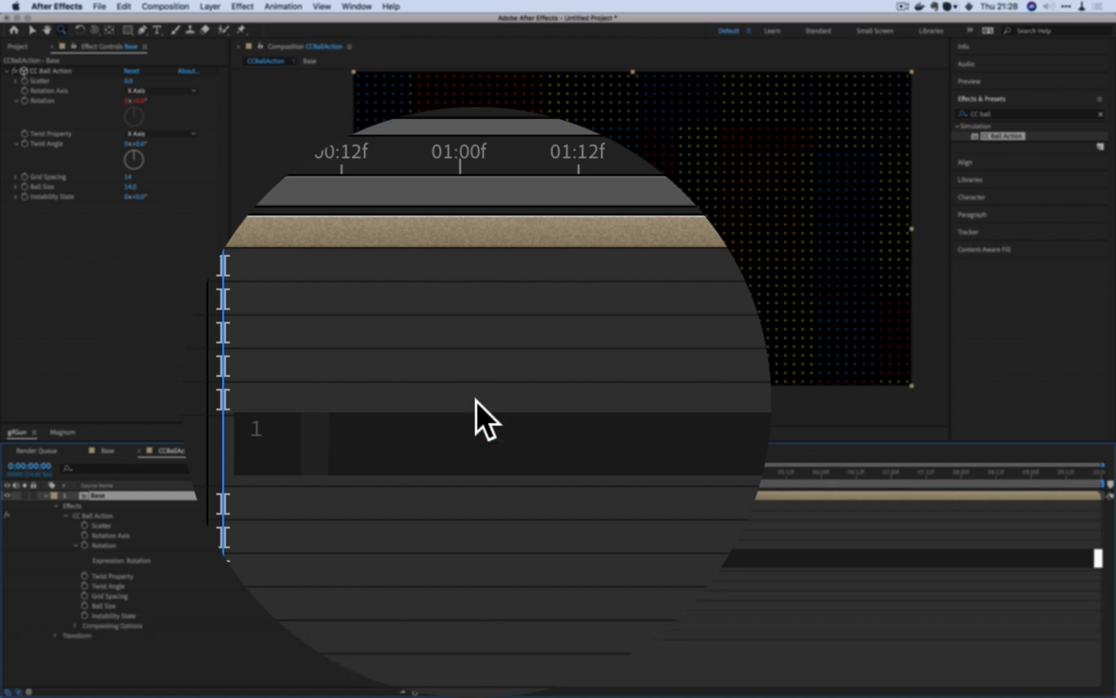
{"action": "type", "text": "time*10"}
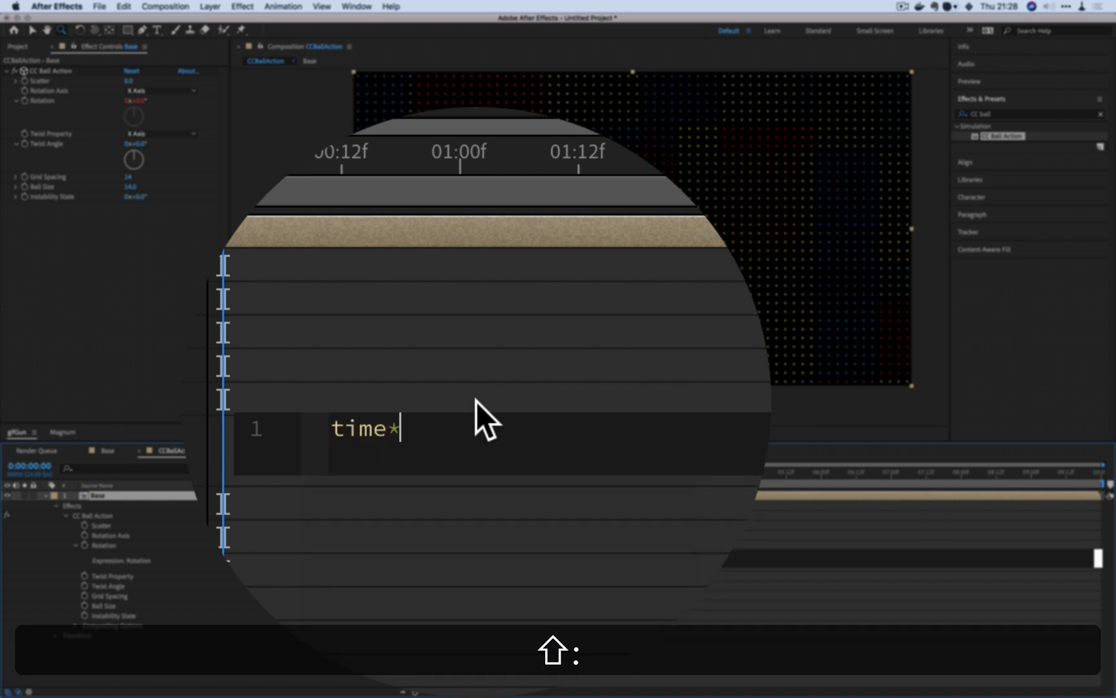
{"action": "left_click", "coordinate": [471, 530]}
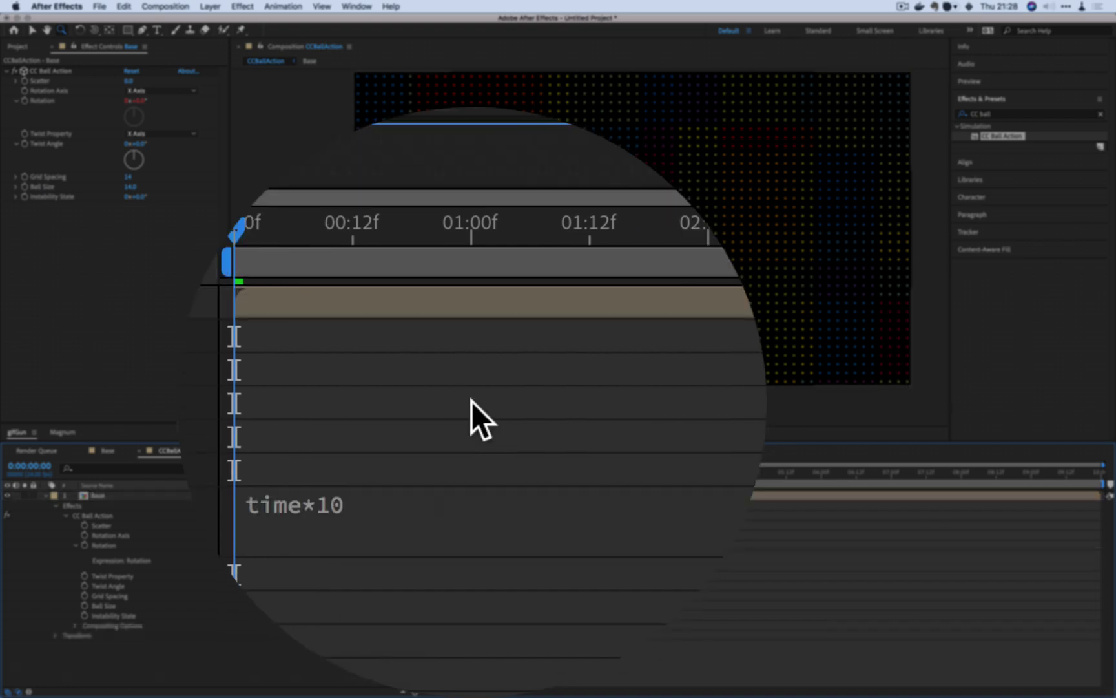
{"action": "key", "text": "space"}
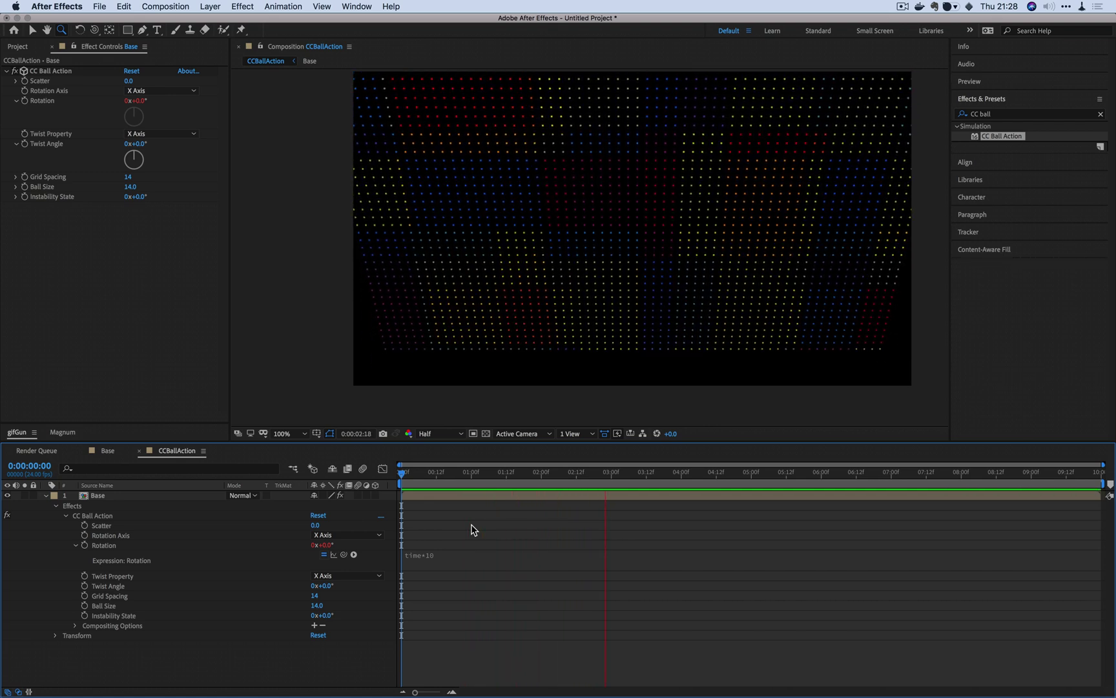
{"action": "key", "text": "space"}
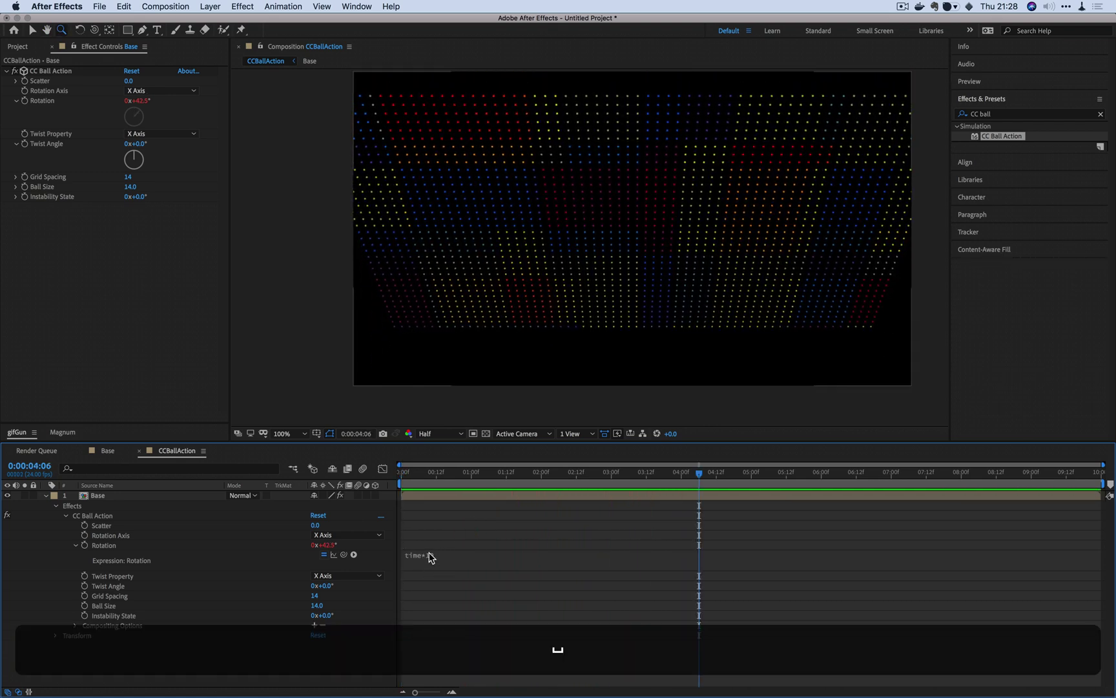
Set CC Ball Action's Rotation Axis to XYZ Axis and Twist Property to Brightness.
{"action": "left_click", "coordinate": [160, 91]}
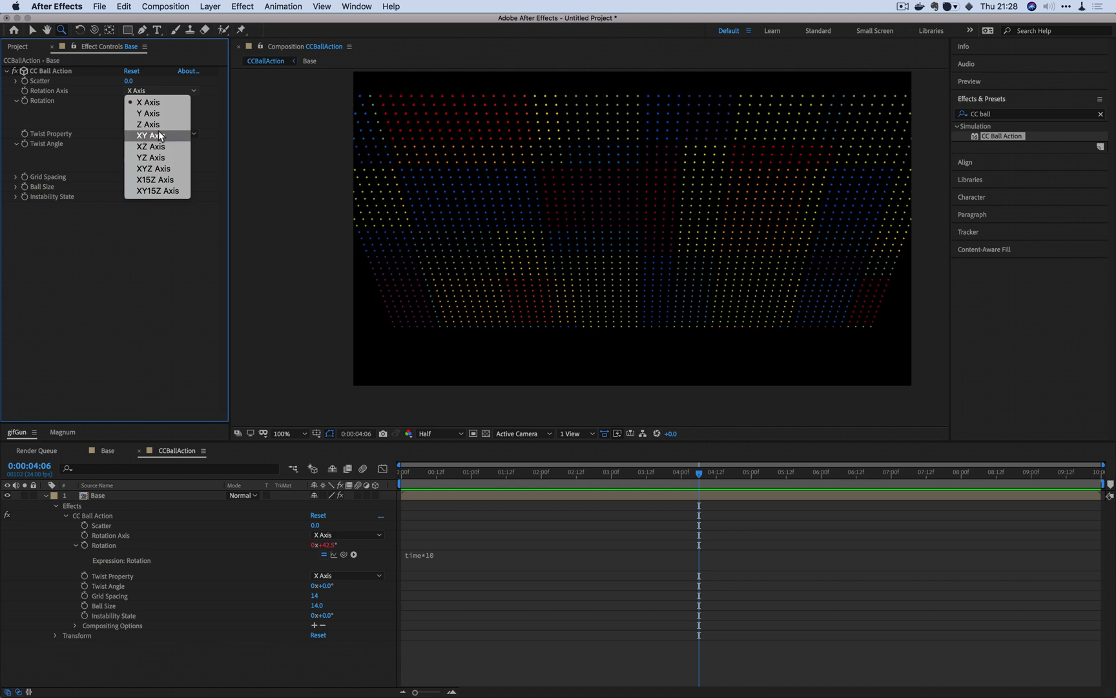
{"action": "left_click", "coordinate": [157, 152]}
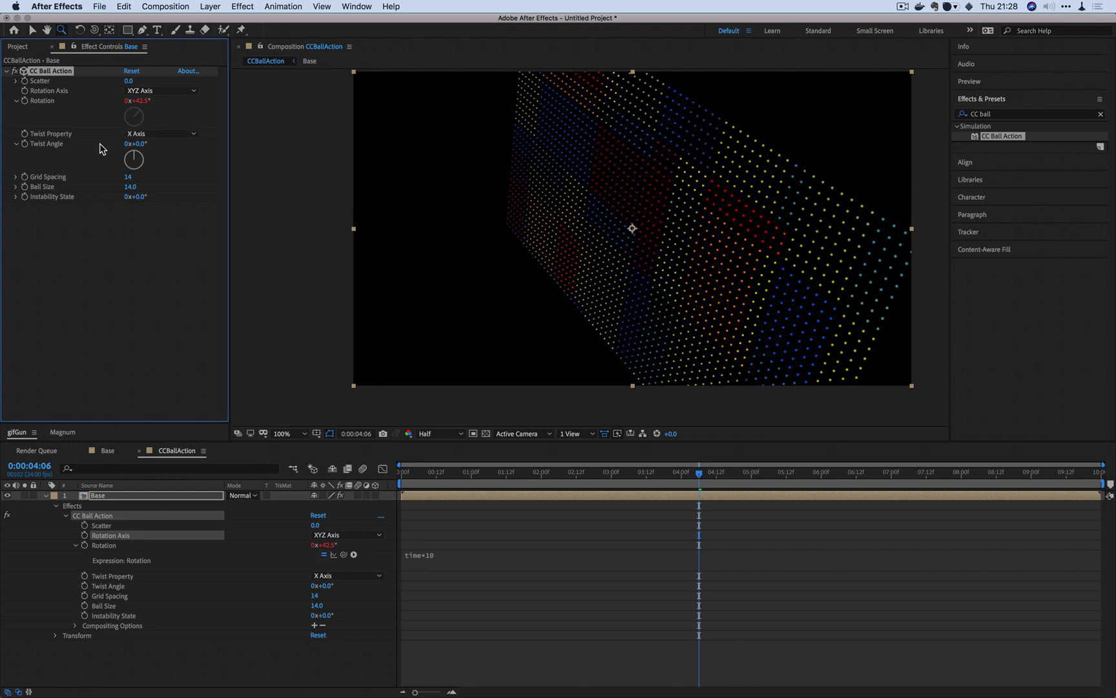
{"action": "left_click", "coordinate": [155, 136]}
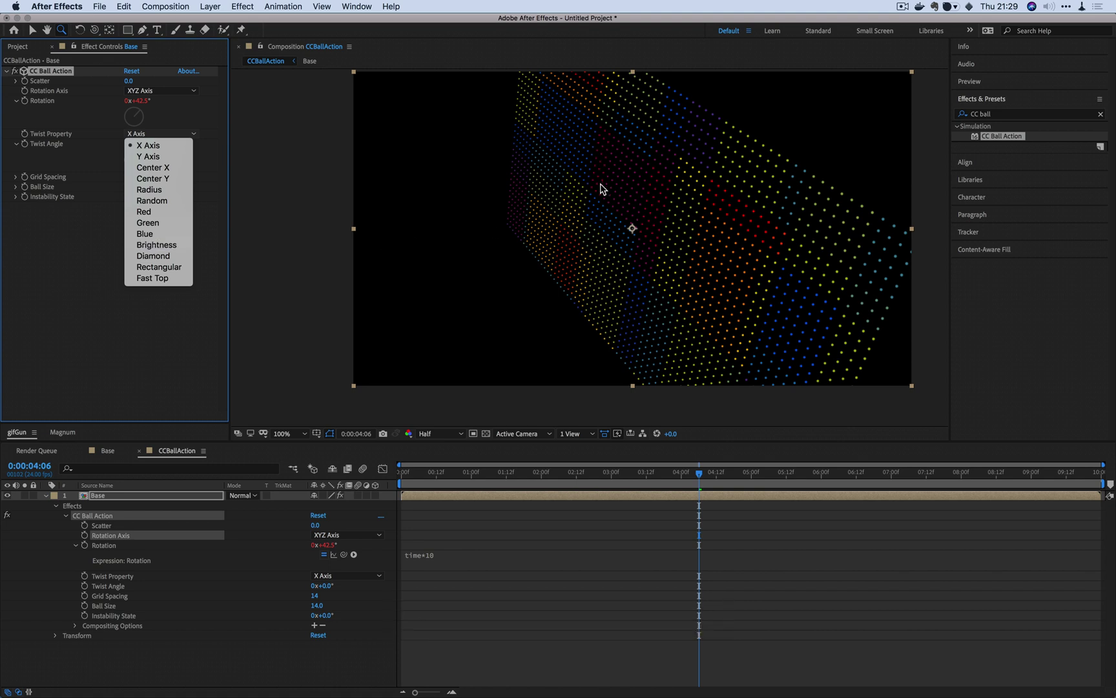
{"action": "left_click", "coordinate": [174, 245]}
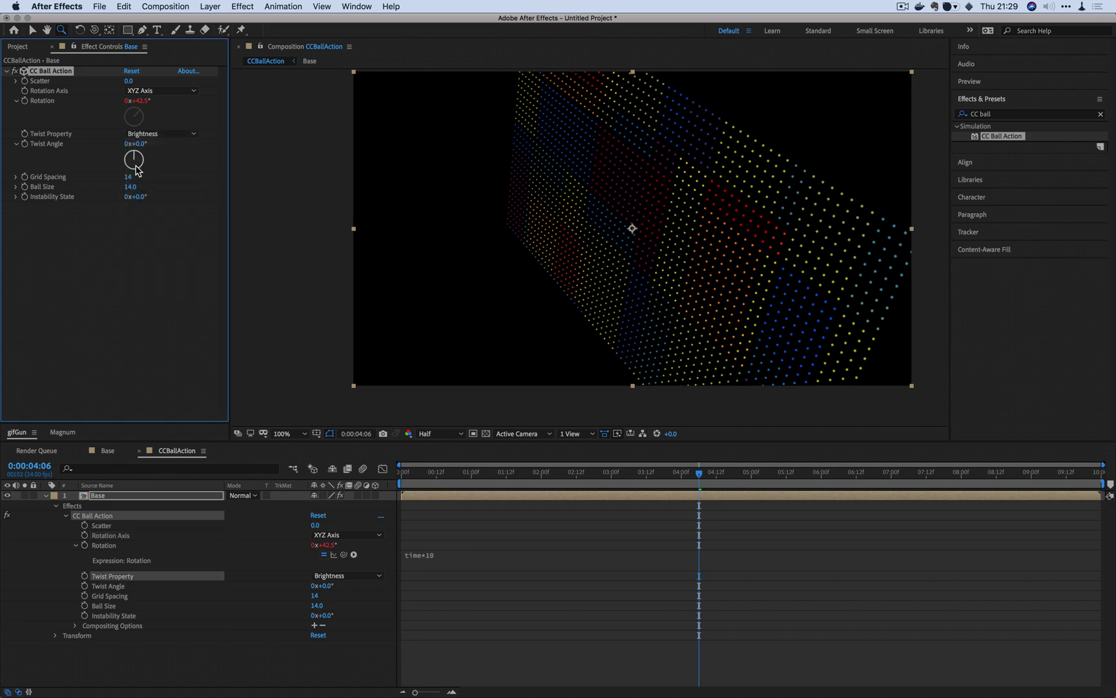
Set the twist angle to 1x+22°, grid spacing to 8 and ball size to 15.
{"action": "left_click_drag", "start_coordinate": [136, 170], "coordinate": [145, 199]}
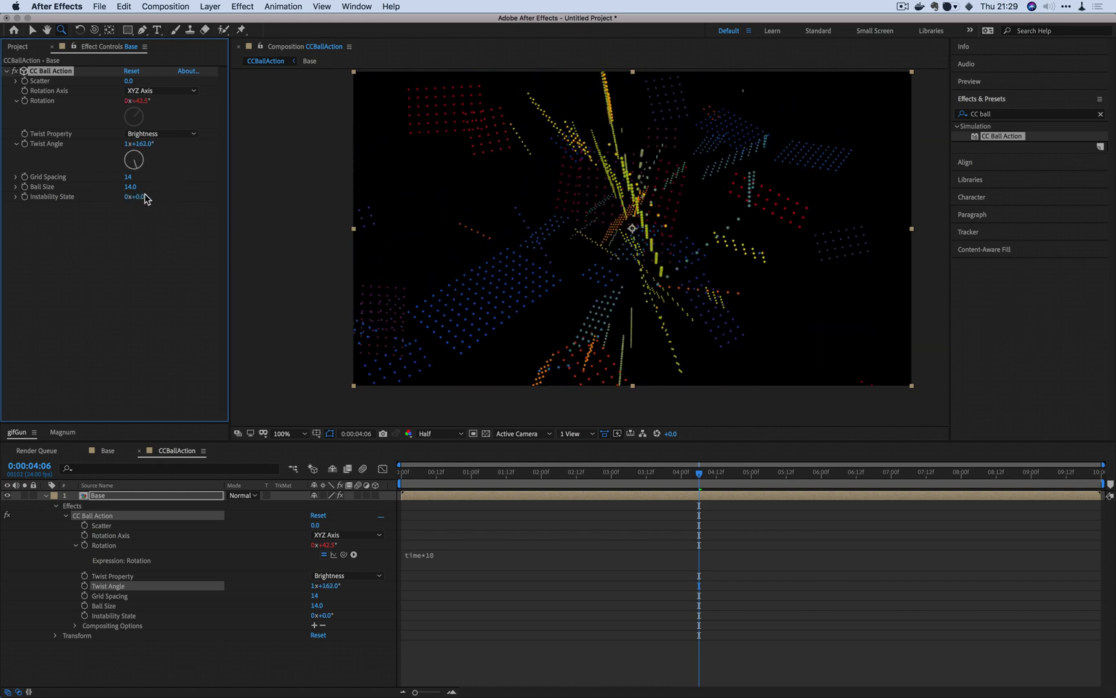
{"action": "left_click_drag", "start_coordinate": [129, 177], "coordinate": [148, 131]}
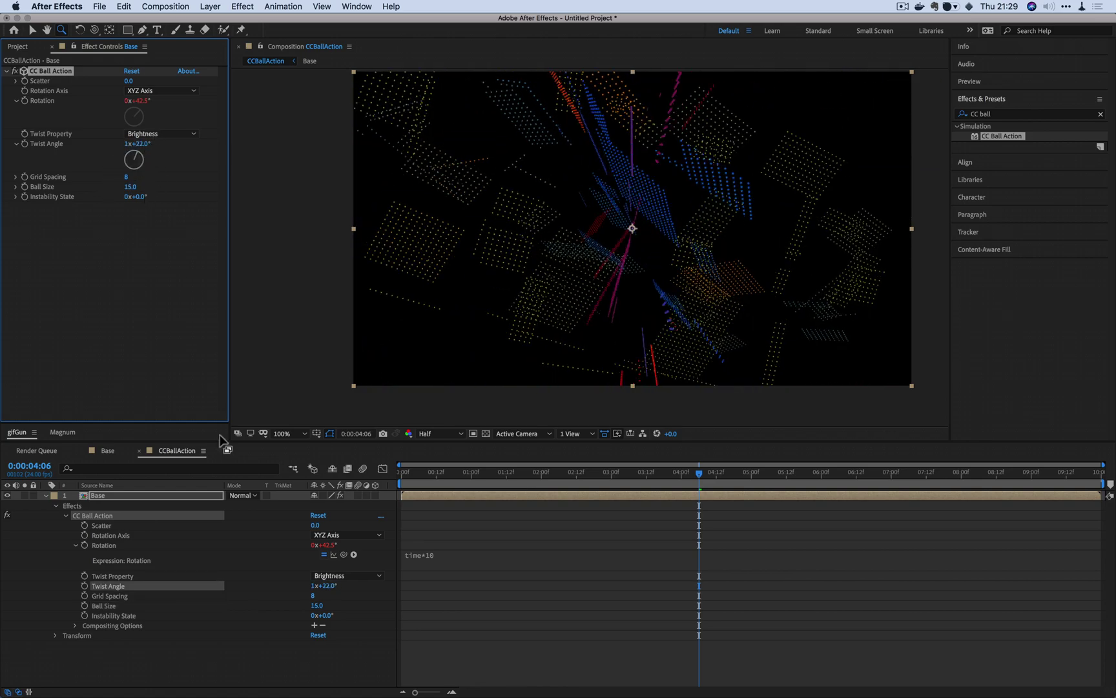
Finalize the time*10 rotation expression, collapse Base, and duplicate it into ten identical layers.
{"action": "left_click", "coordinate": [456, 557]}
{"action": "left_click", "coordinate": [497, 554]}
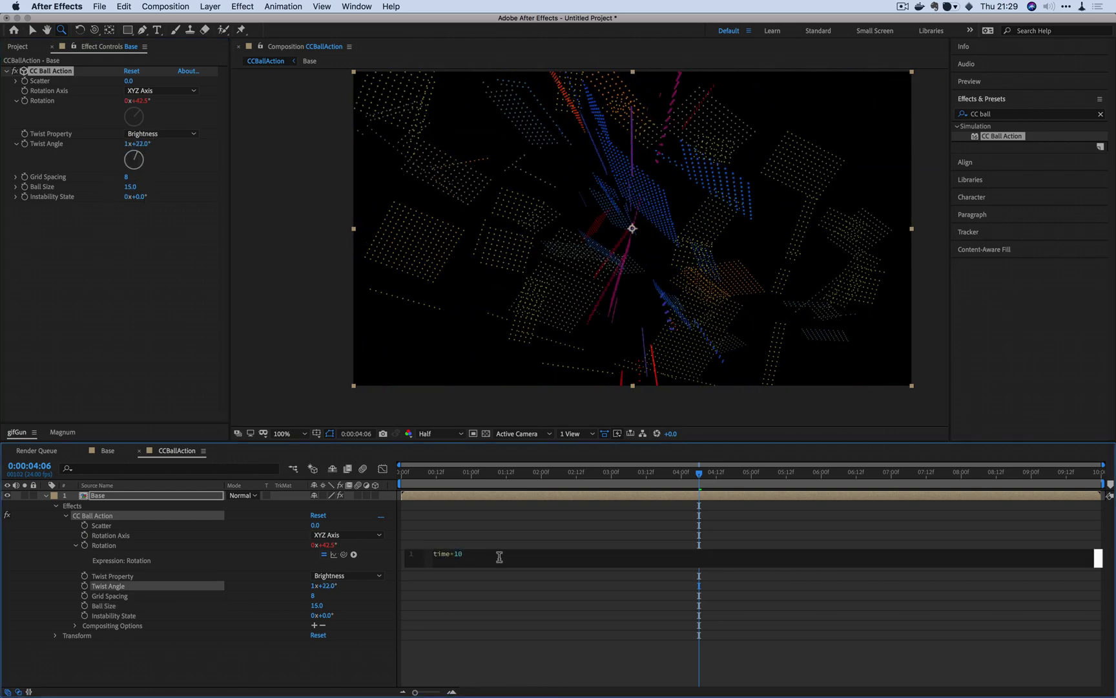
{"action": "left_click", "coordinate": [469, 534]}
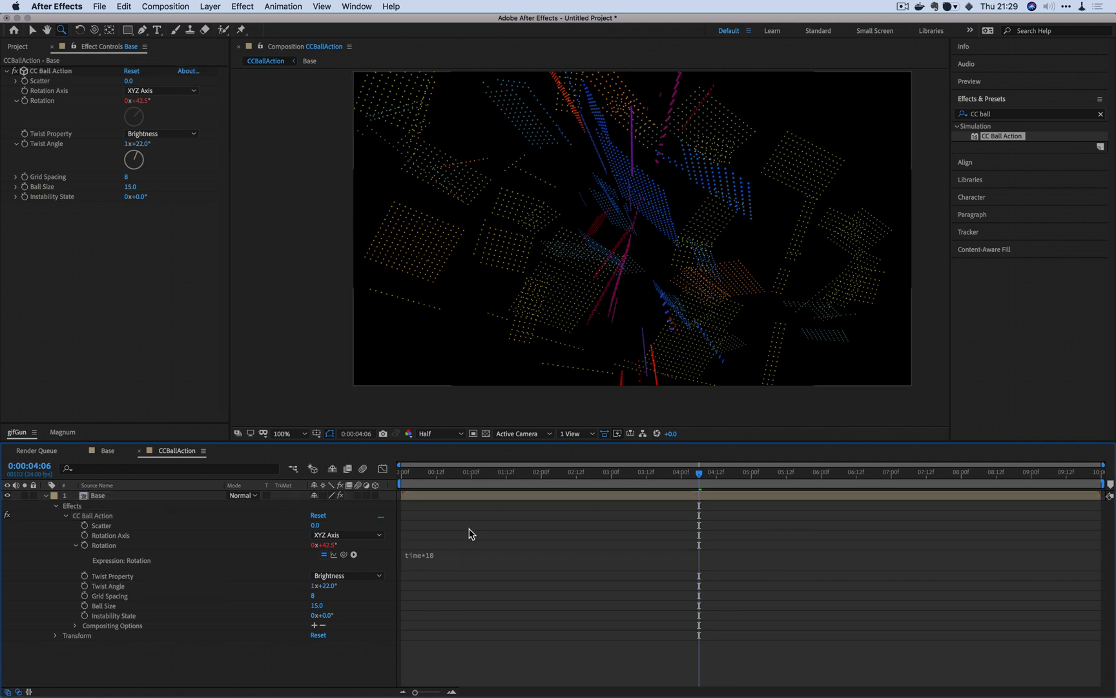
{"action": "left_click", "coordinate": [105, 496]}
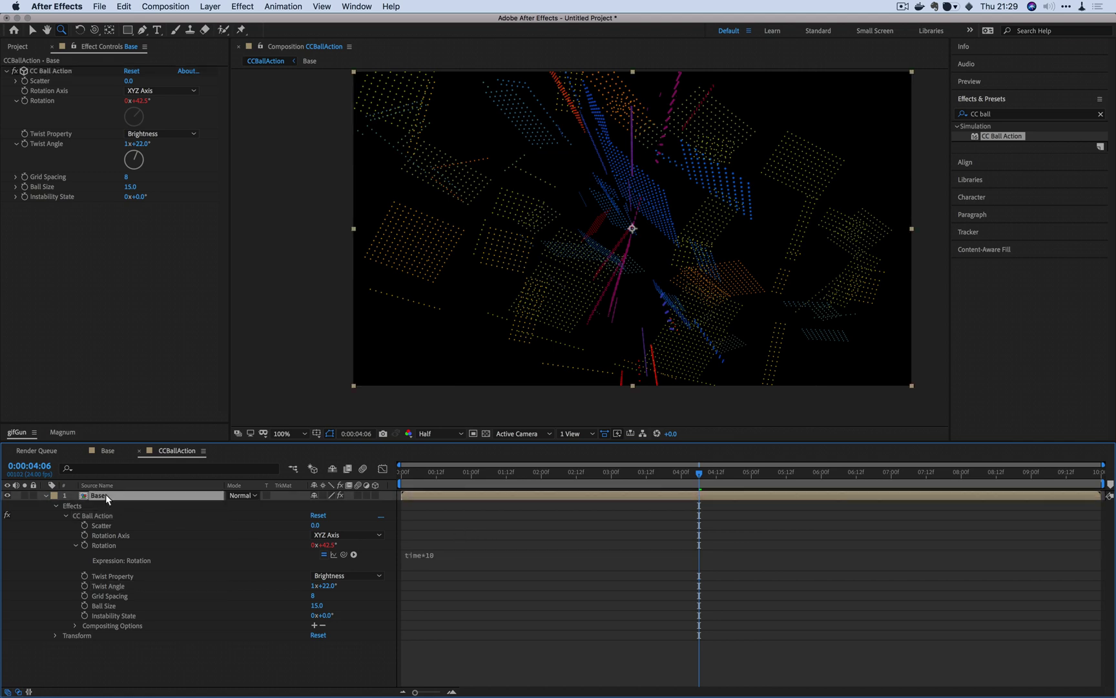
{"action": "left_click", "coordinate": [45, 495]}
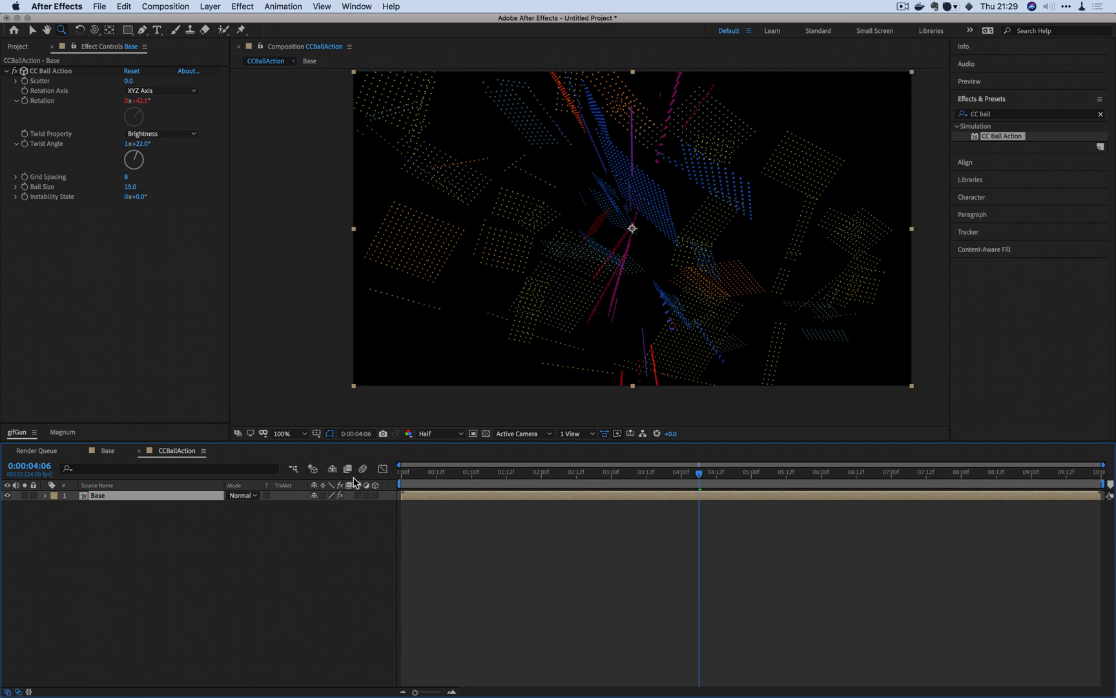
{"action": "left_click_drag", "start_coordinate": [460, 476], "coordinate": [577, 502]}
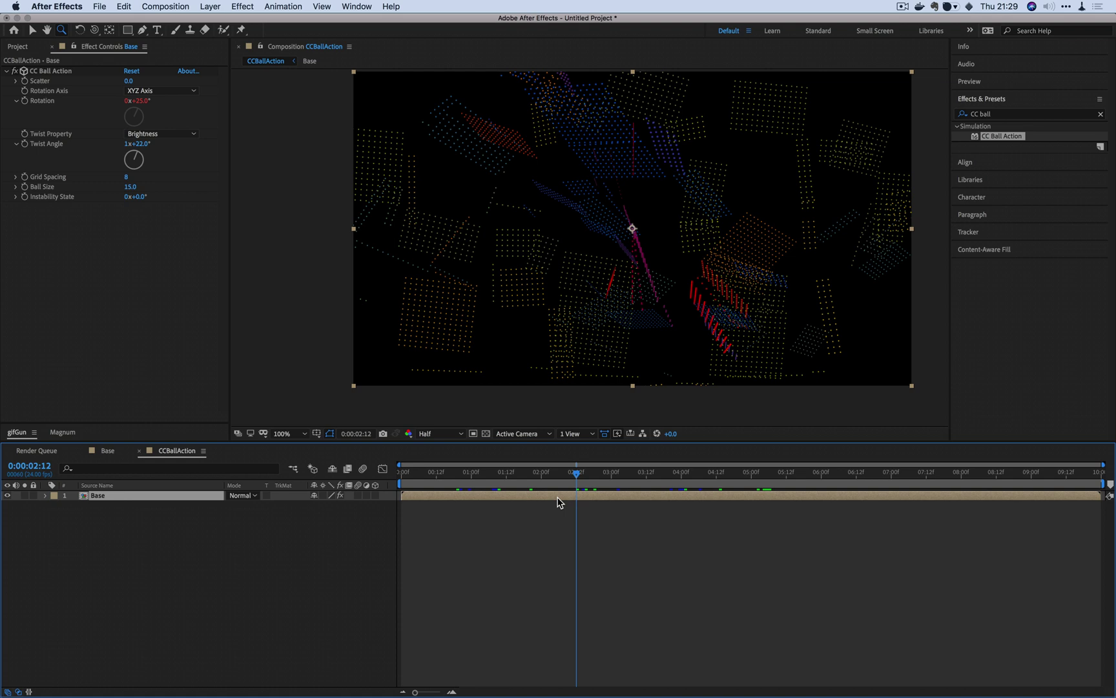
{"action": "key", "text": "super+d"}
{"action": "key", "text": "super+d"}
{"action": "key", "text": "super+d"}
{"action": "key", "text": "super+d"}
{"action": "key", "text": "super+d"}
{"action": "key", "text": "super+d"}
{"action": "key", "text": "super+d"}
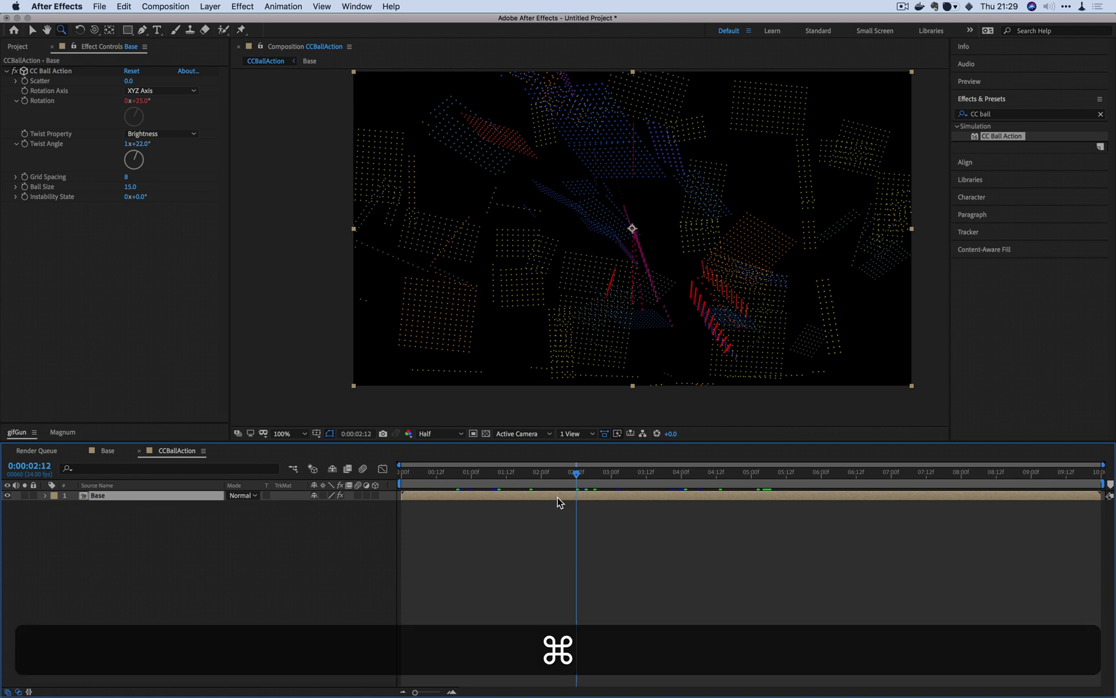
Select duplicate layers 1–9 in CCBallAction and delete them, keeping only the bottom Base layer.
{"action": "key", "text": "super+d"}
{"action": "key", "text": "super+d"}
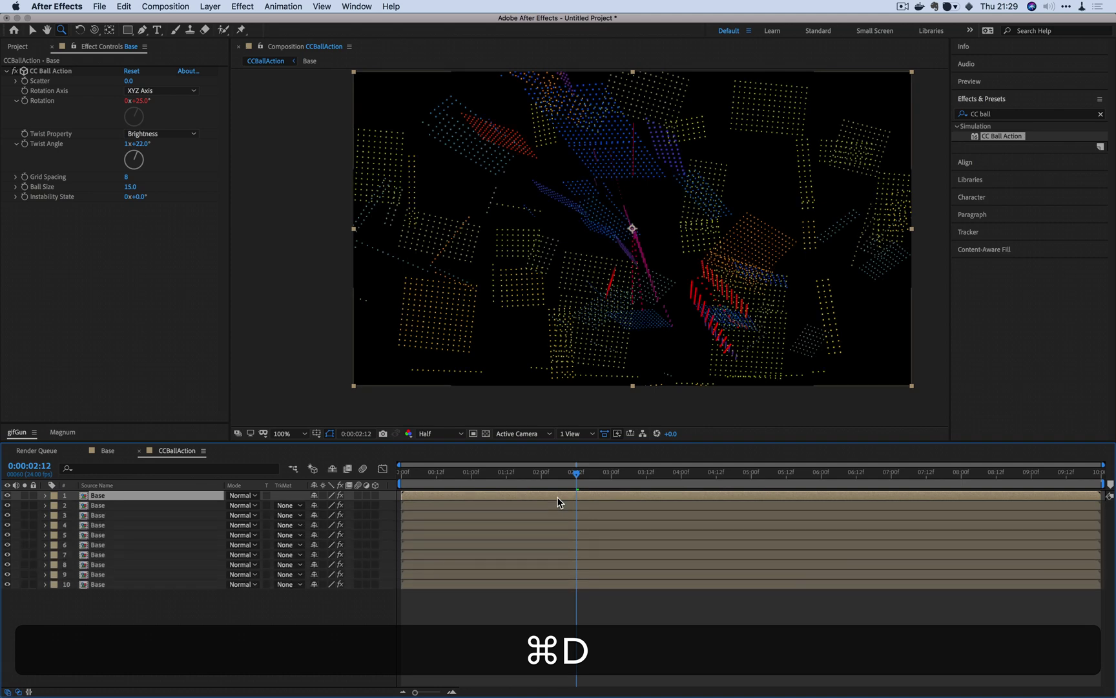
{"action": "left_click_drag", "start_coordinate": [568, 470], "coordinate": [765, 477]}
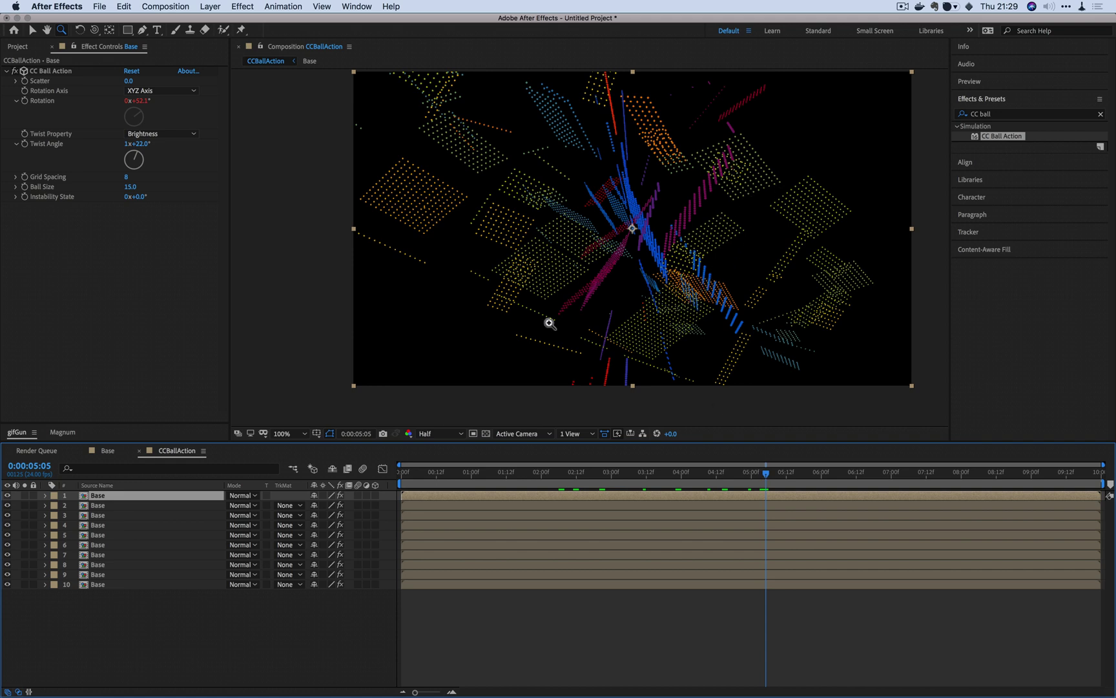
{"action": "left_click", "coordinate": [117, 585]}
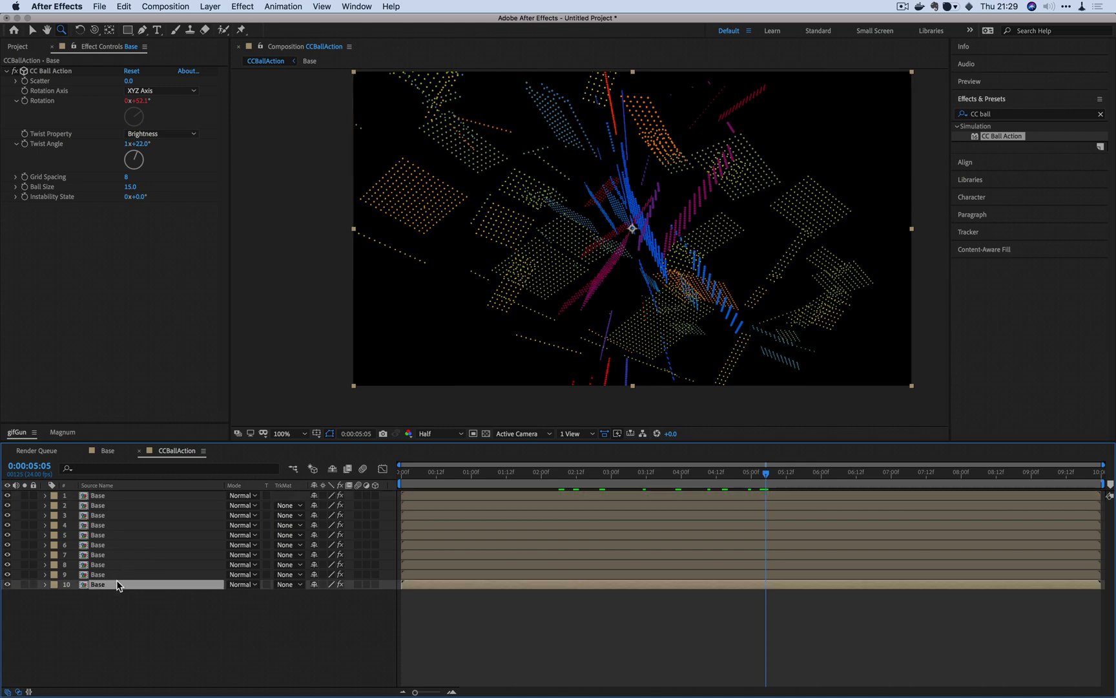
{"action": "left_click", "coordinate": [94, 496], "text": "shift"}
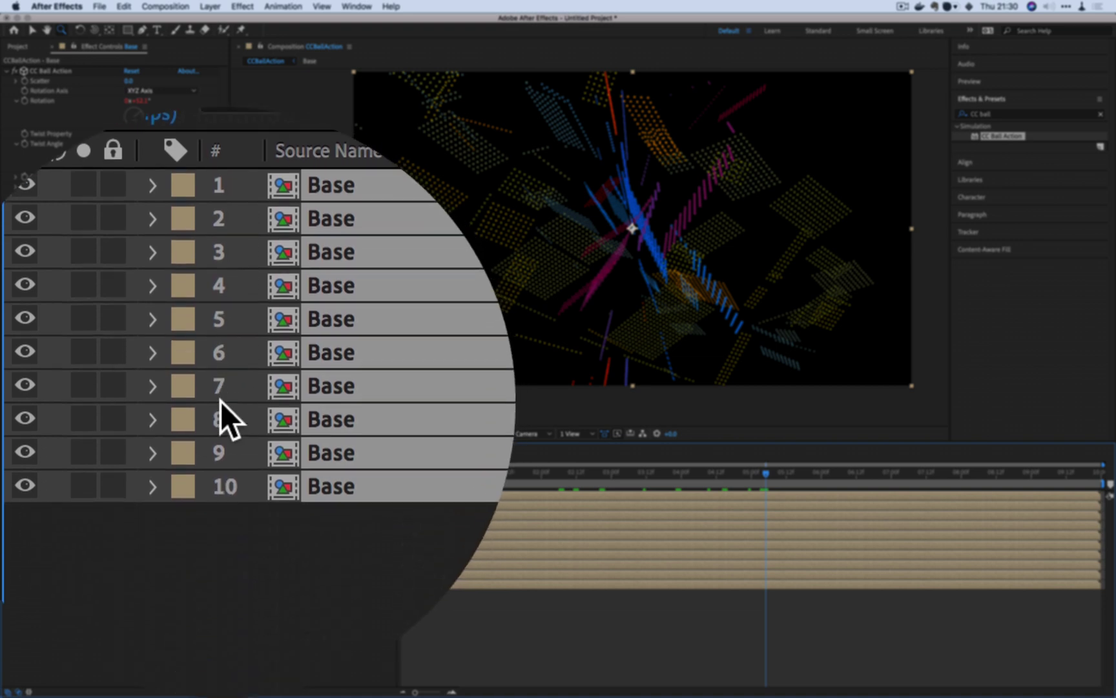
{"action": "left_click", "coordinate": [249, 417]}
{"action": "left_click", "coordinate": [295, 401], "text": "shift"}
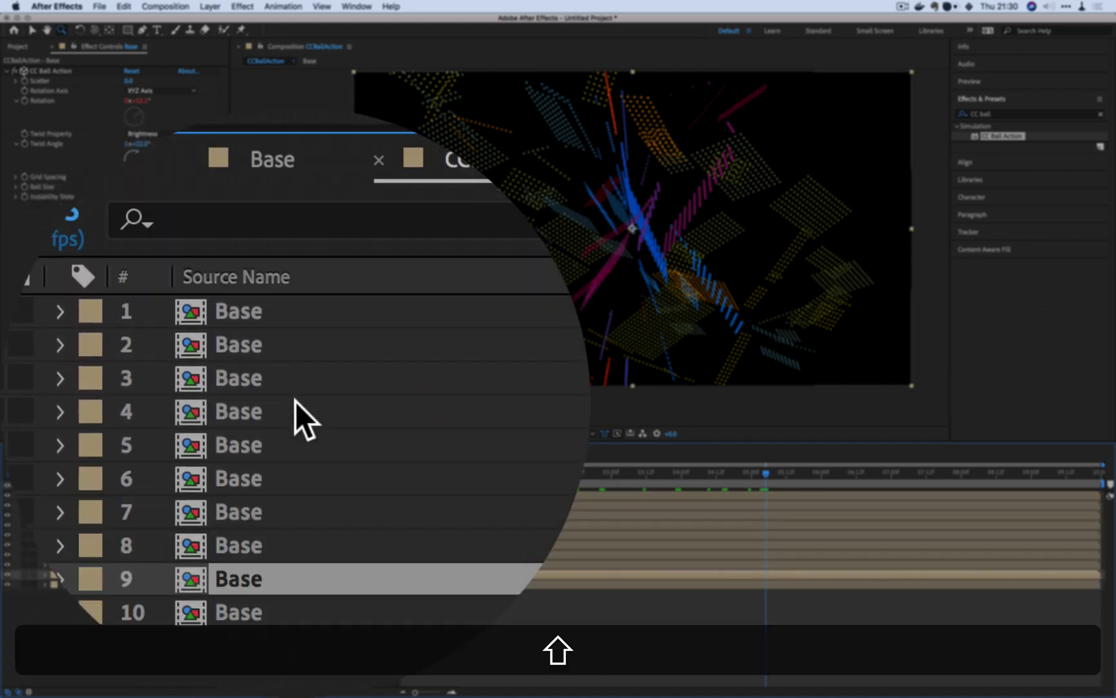
{"action": "left_click", "coordinate": [108, 494], "text": "shift"}
{"action": "key", "text": "shift+BackSpace"}
Wrap time*10 in parentheses in the Base layer's Rotation expression.
{"action": "left_click", "coordinate": [108, 496]}
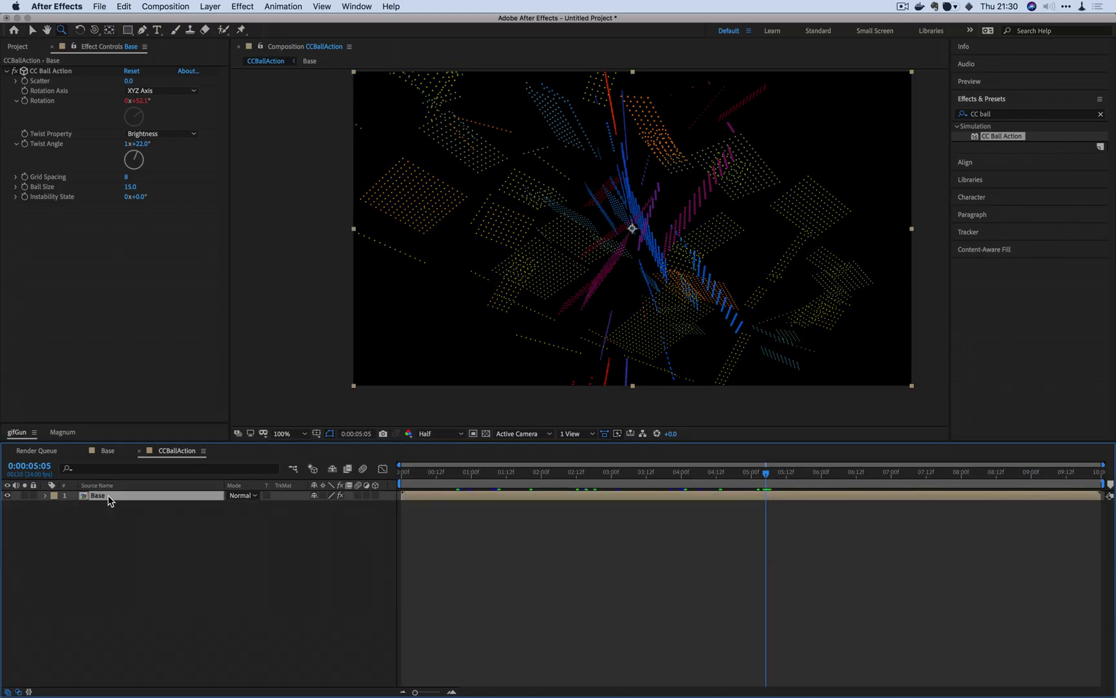
{"action": "key", "text": "e"}
{"action": "key", "text": "e"}
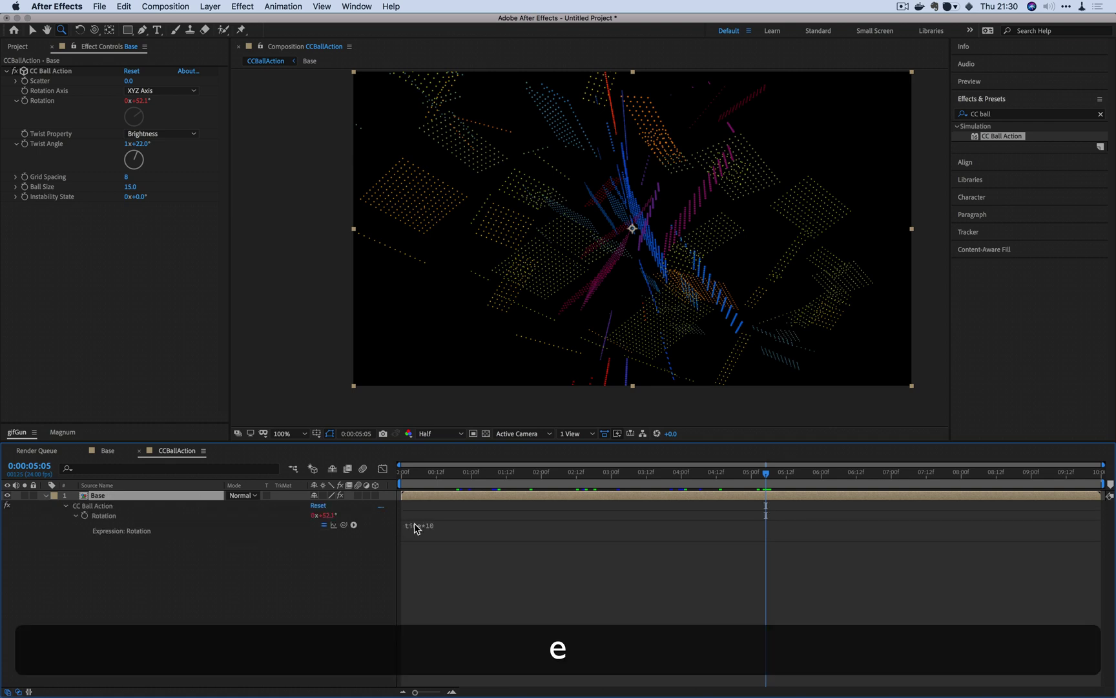
{"action": "left_click", "coordinate": [431, 529]}
{"action": "left_click", "coordinate": [485, 527]}
{"action": "type", "text": ")"}
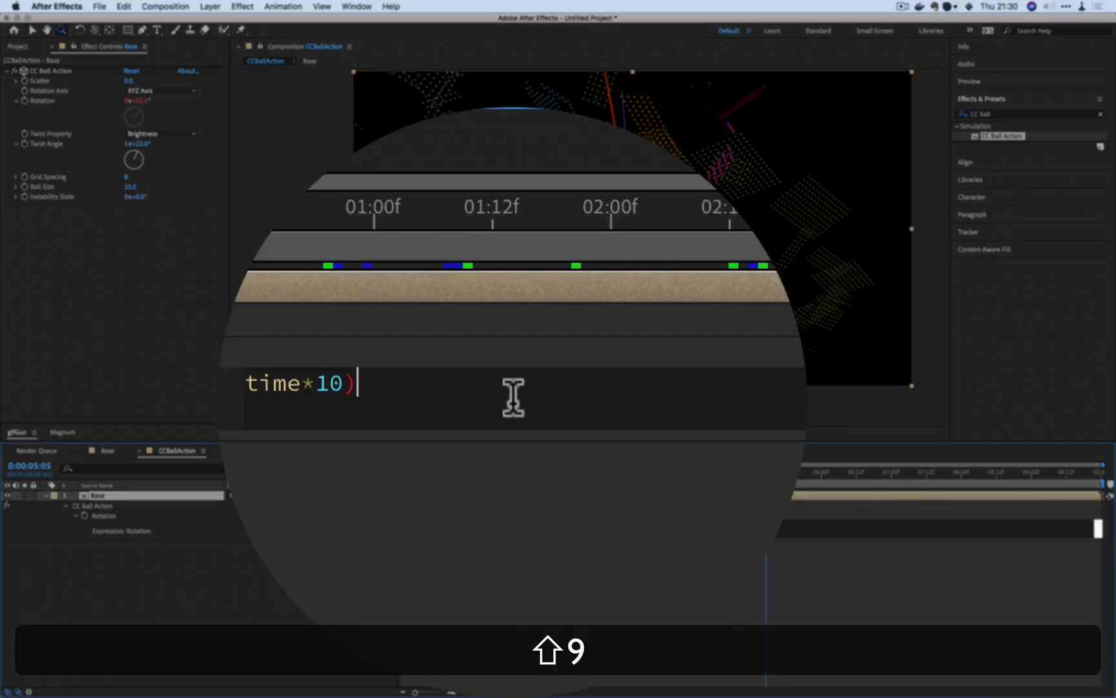
{"action": "key", "text": "Left"}
{"action": "key", "text": "Left"}
{"action": "key", "text": "Left"}
{"action": "key", "text": "Left"}
{"action": "key", "text": "Left"}
{"action": "key", "text": "Left"}
{"action": "key", "text": "Left"}
{"action": "key", "text": "Left"}
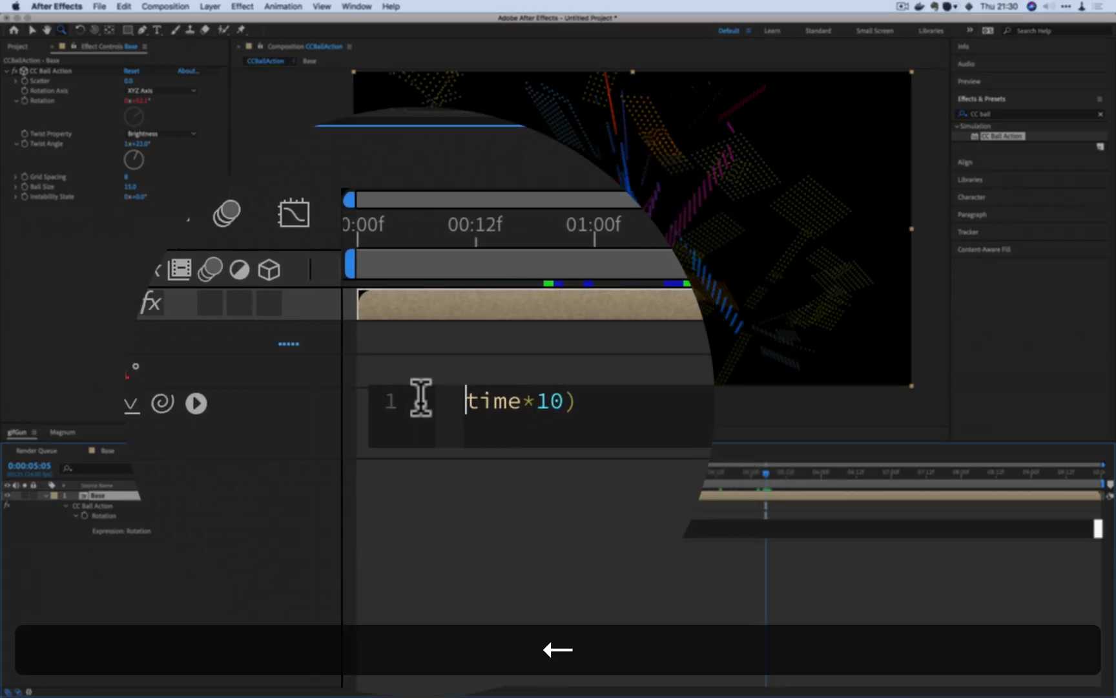
{"action": "type", "text": "("}
Append +(index*10) to the Rotation expression and commit it.
{"action": "left_click", "coordinate": [490, 527]}
{"action": "type", "text": "+"}
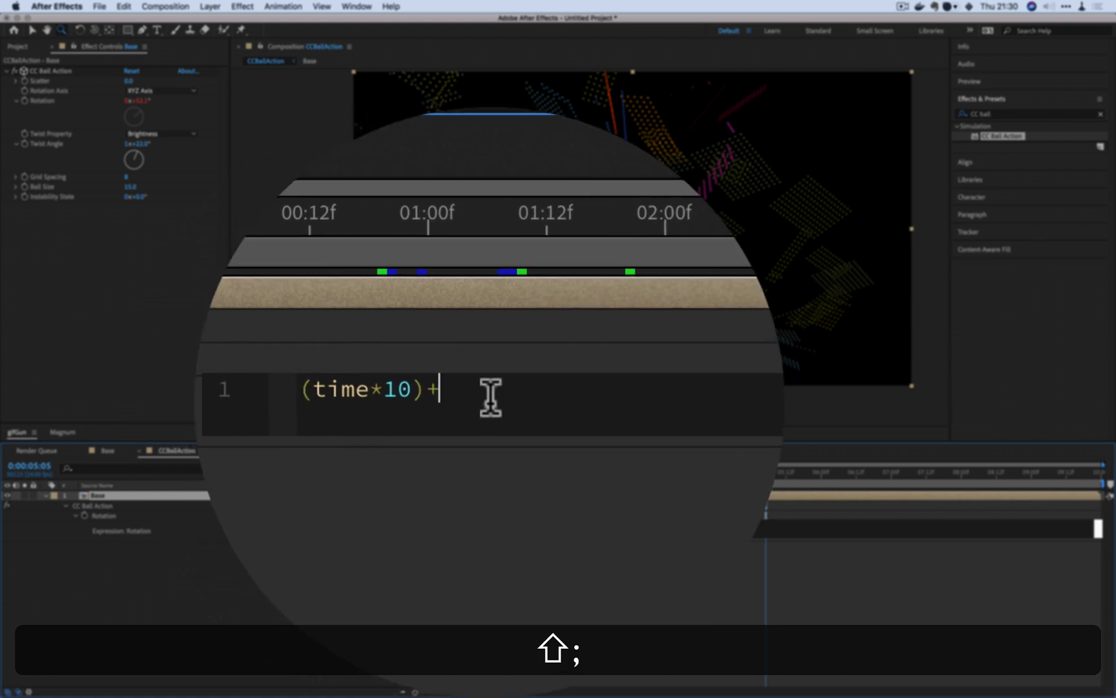
{"action": "type", "text": "(index"}
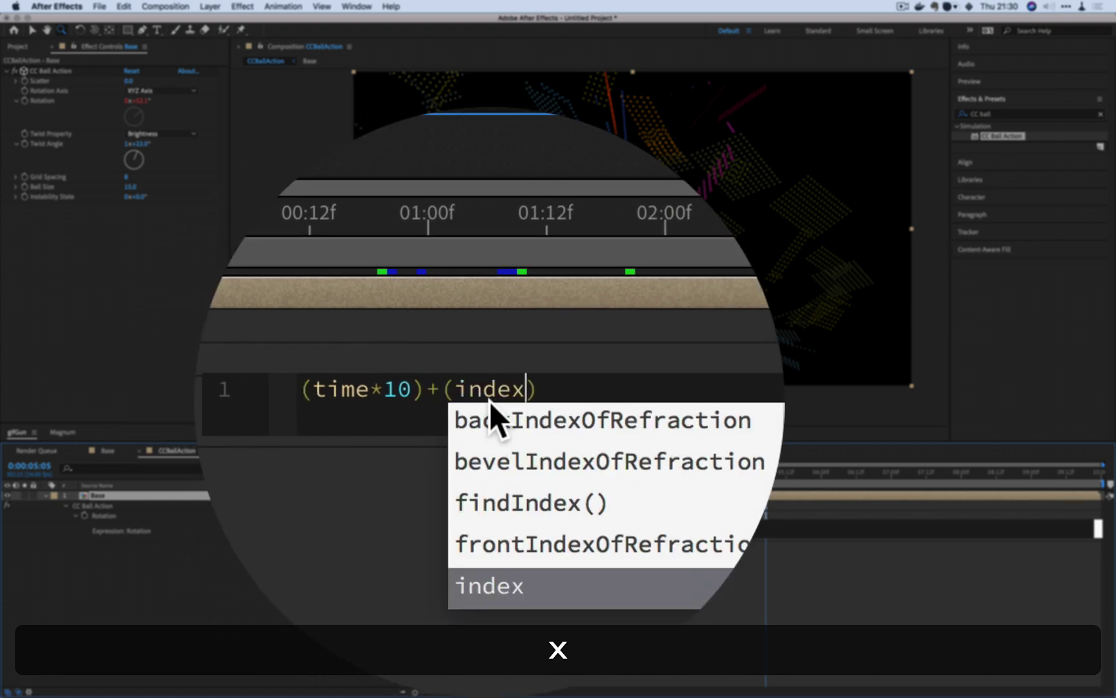
{"action": "type", "text": "*20)"}
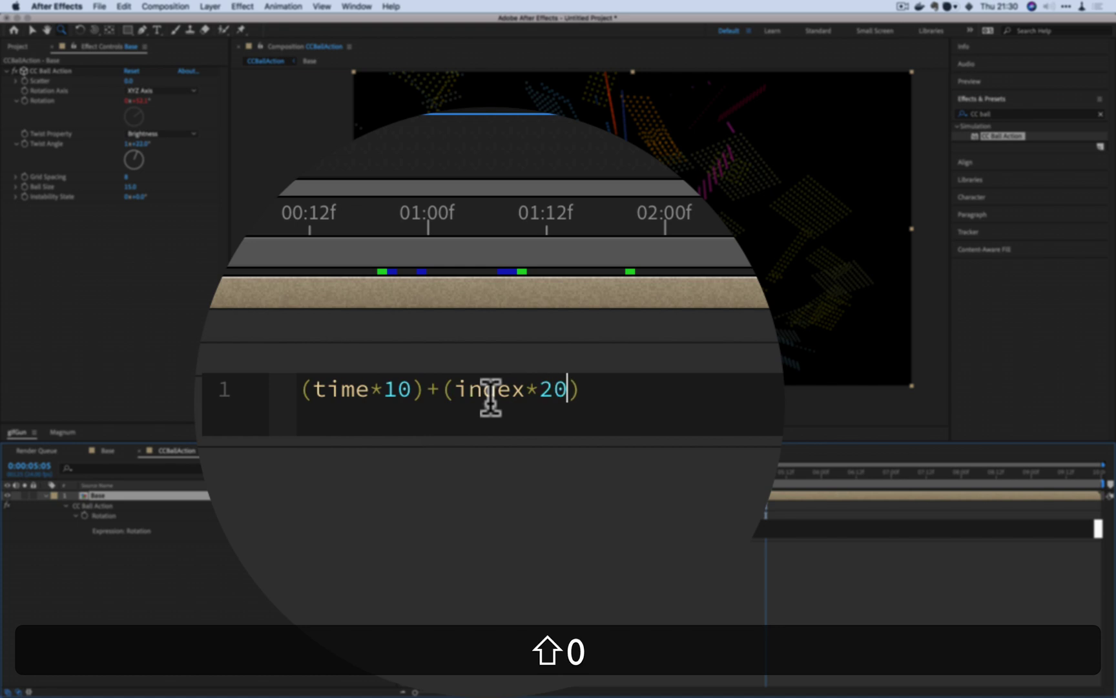
{"action": "key", "text": "BackSpace"}
{"action": "key", "text": "BackSpace"}
{"action": "key", "text": "BackSpace"}
{"action": "type", "text": "19"}
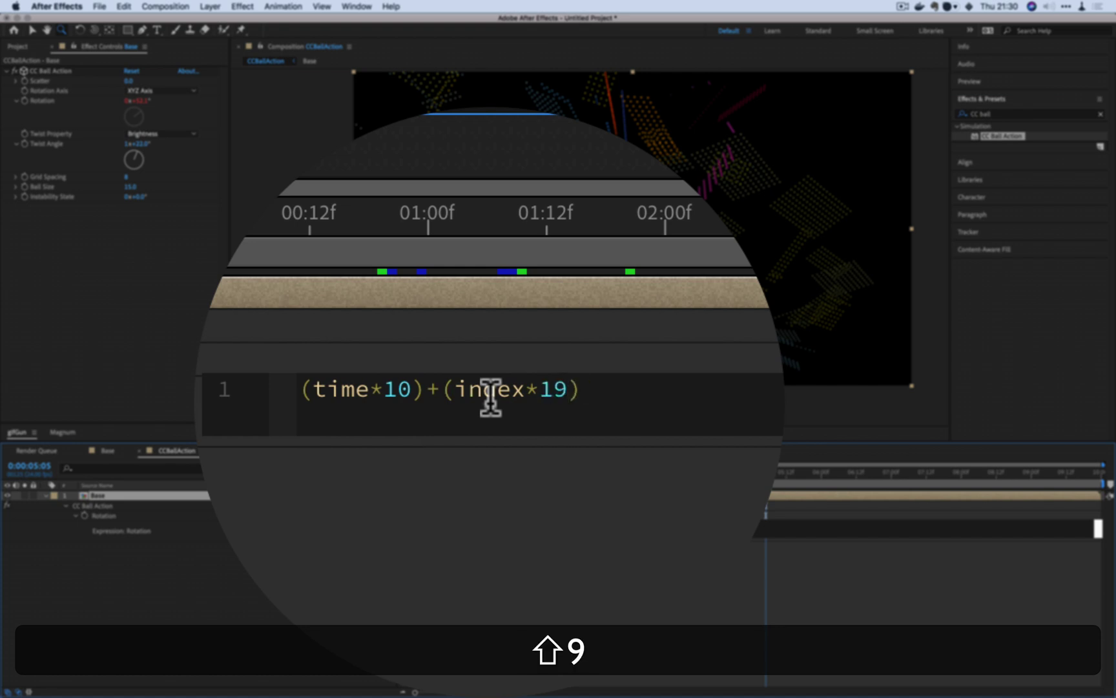
{"action": "key", "text": "BackSpace"}
{"action": "type", "text": "0"}
{"action": "left_click", "coordinate": [494, 498]}
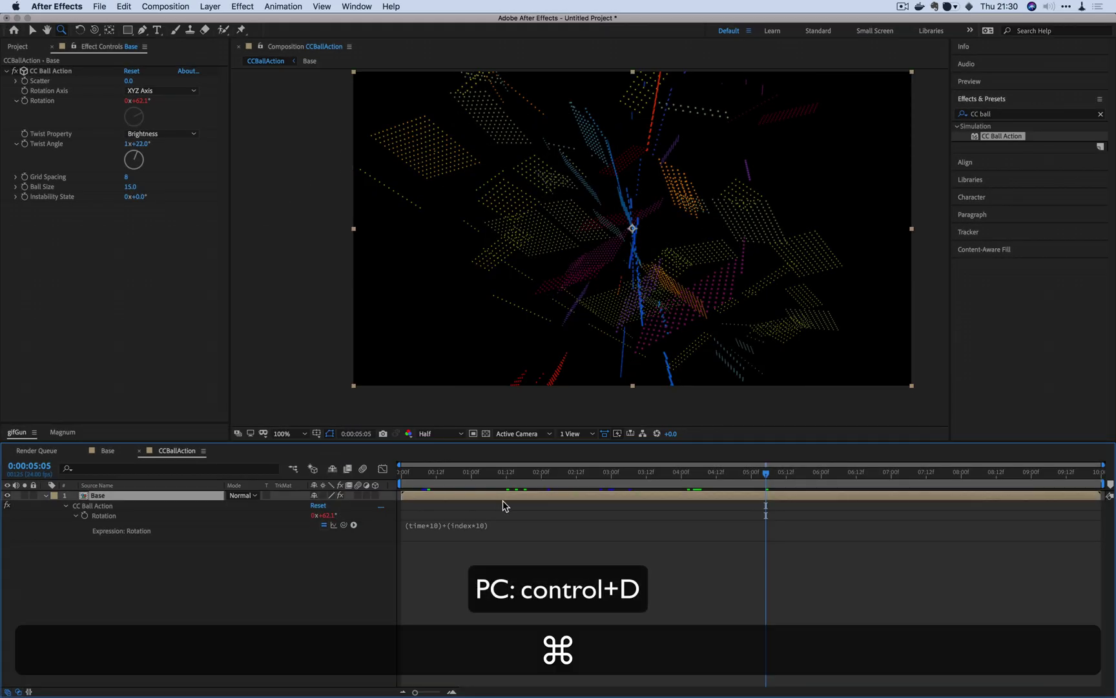
Duplicate Base nine times into ten index-offset layers and preview the dense swirl.
{"action": "key", "text": "super+d"}
{"action": "key", "text": "super+d"}
{"action": "key", "text": "super+d"}
{"action": "key", "text": "super+d"}
{"action": "key", "text": "super+d"}
{"action": "key", "text": "super+d"}
{"action": "key", "text": "super+d"}
{"action": "key", "text": "super+d"}
{"action": "key", "text": "super+d"}
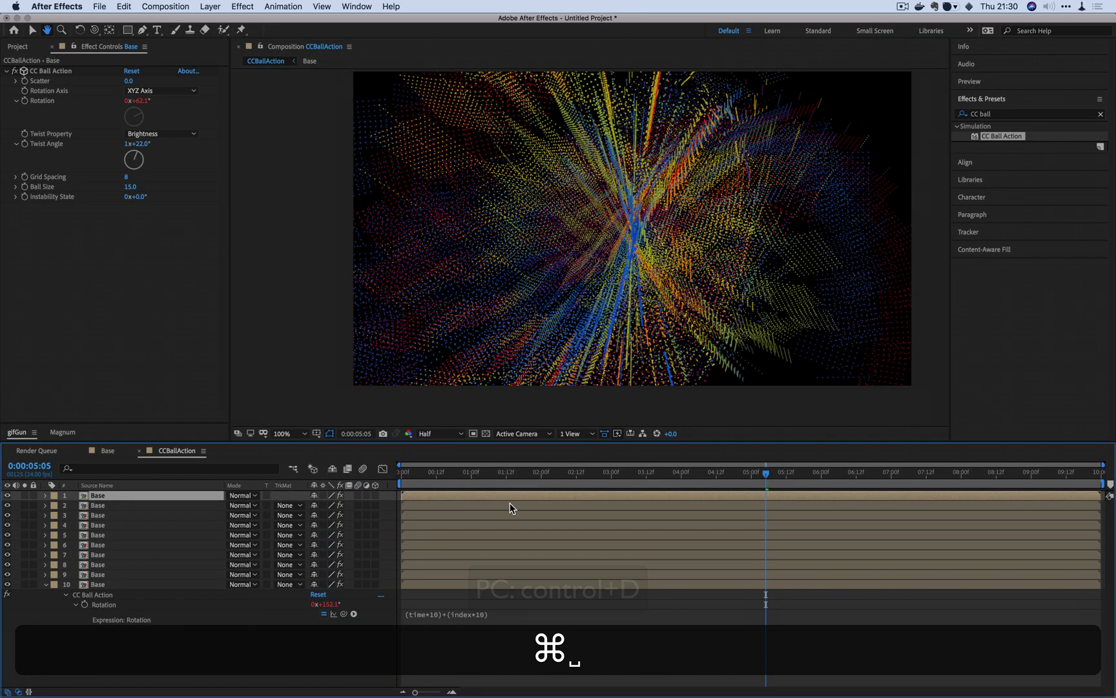
{"action": "key", "text": "space"}
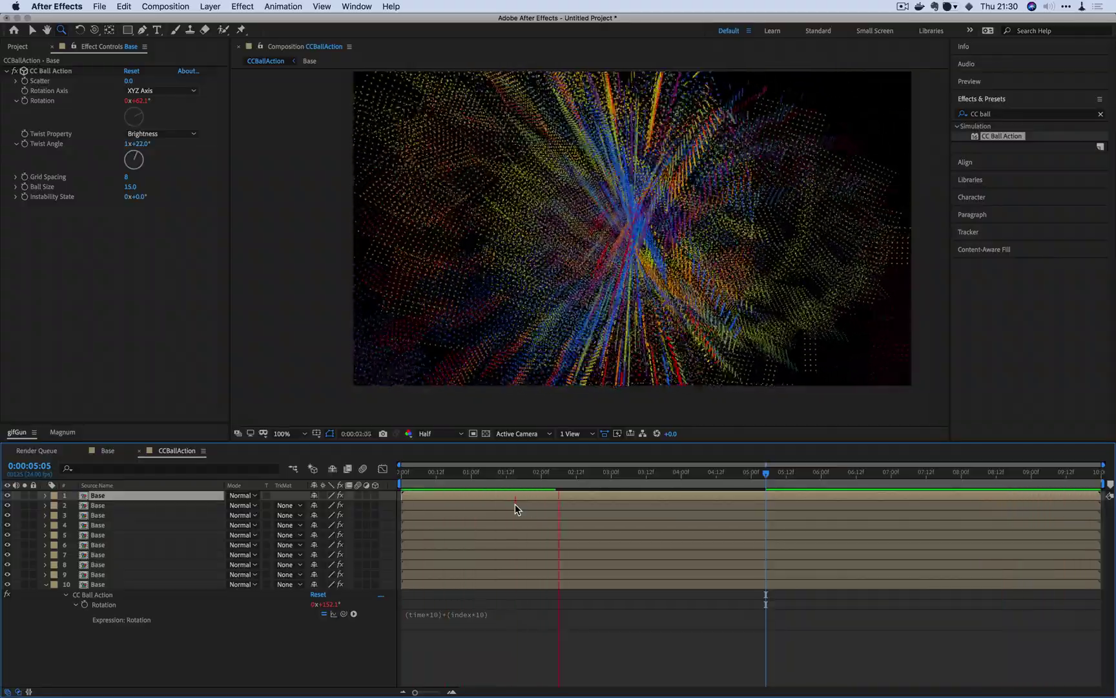
{"action": "key", "text": "space"}
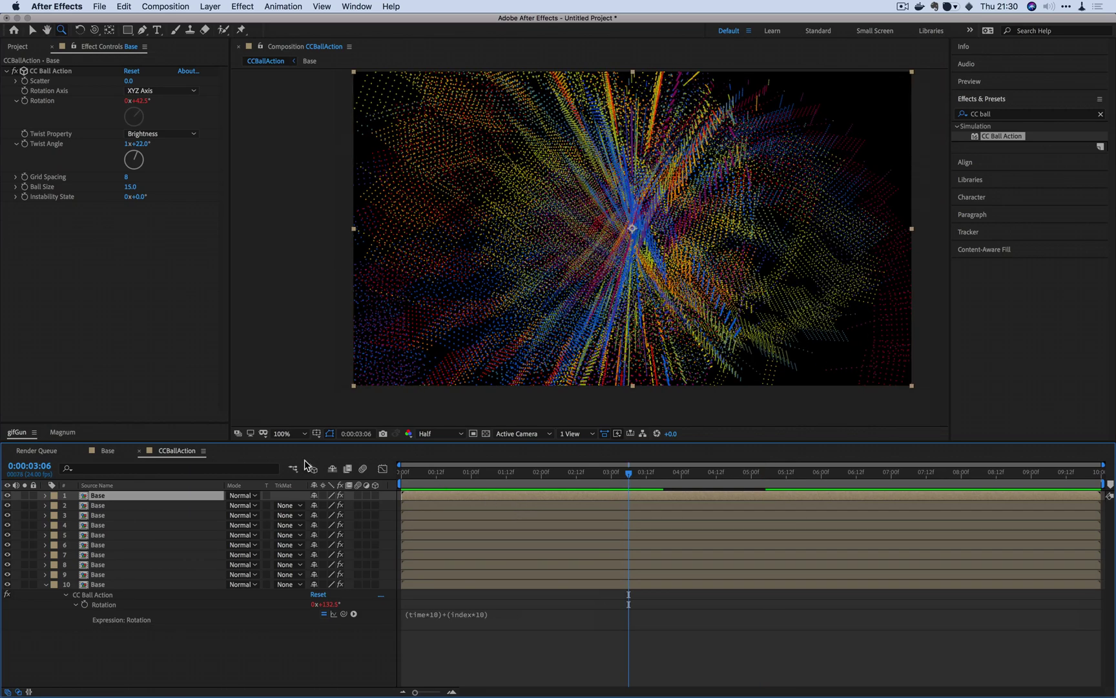
In the Base composition, shift the red and blue points around Colorama's Output Cycle.
{"action": "left_click", "coordinate": [108, 452]}
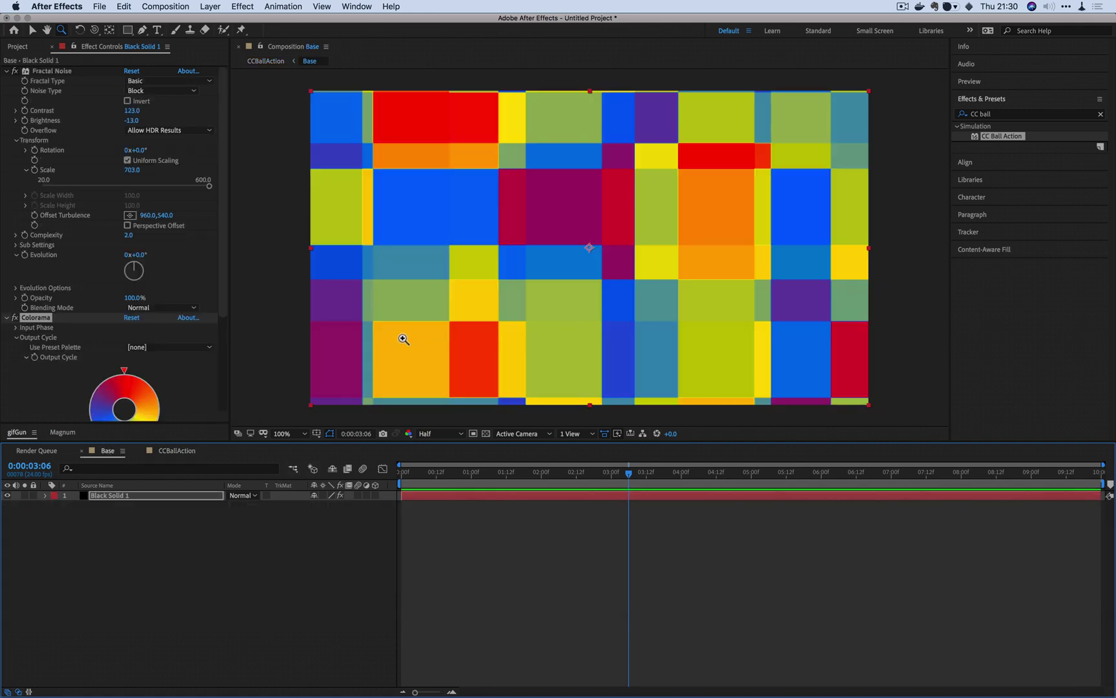
{"action": "scroll", "coordinate": [222, 325], "scroll_direction": "down", "scroll_amount": 5}
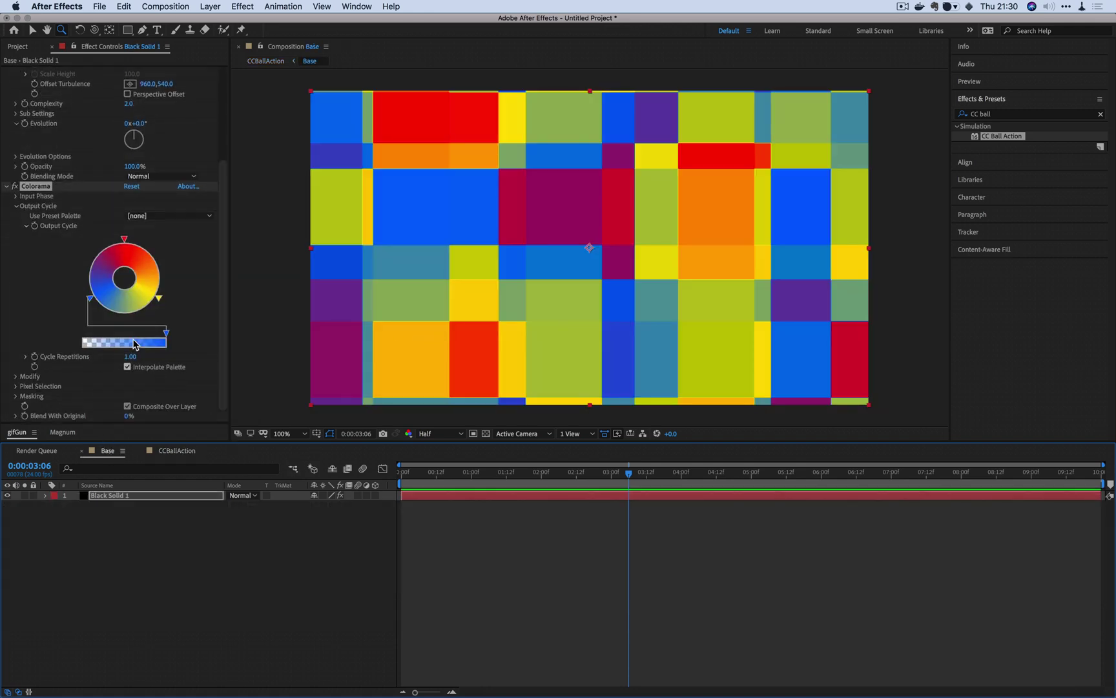
{"action": "left_click_drag", "start_coordinate": [90, 297], "coordinate": [127, 316]}
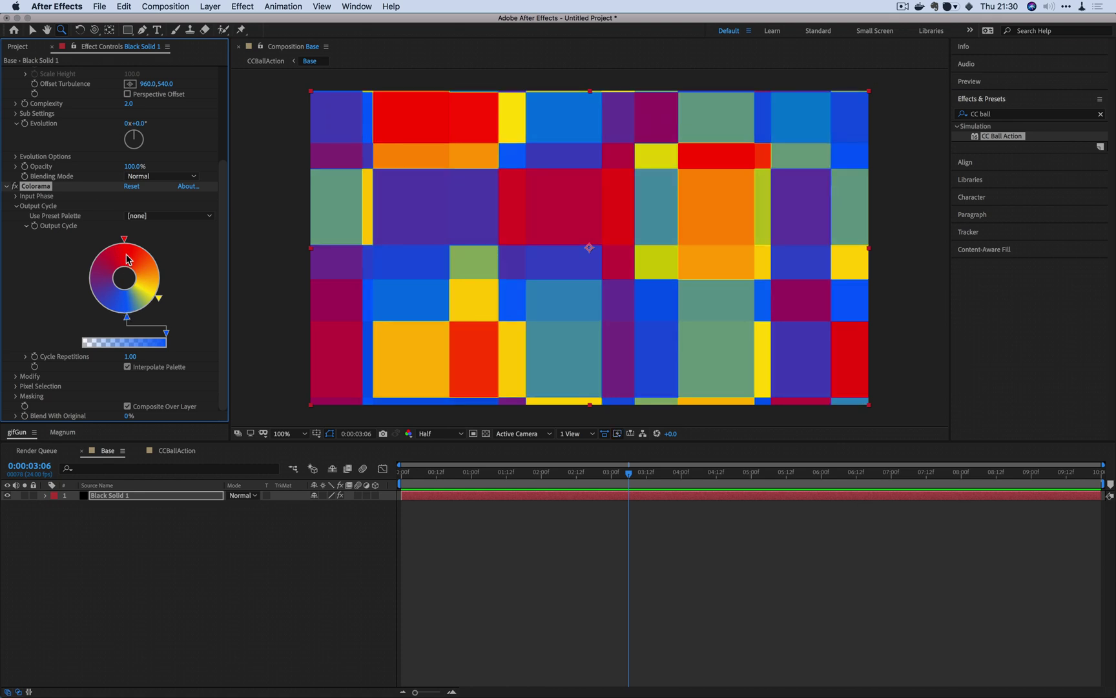
{"action": "left_click_drag", "start_coordinate": [125, 243], "coordinate": [158, 257]}
{"action": "left_click_drag", "start_coordinate": [126, 317], "coordinate": [137, 295]}
Turn two Output Cycle points black and slide the cycle points further around.
{"action": "double_click", "coordinate": [158, 258]}
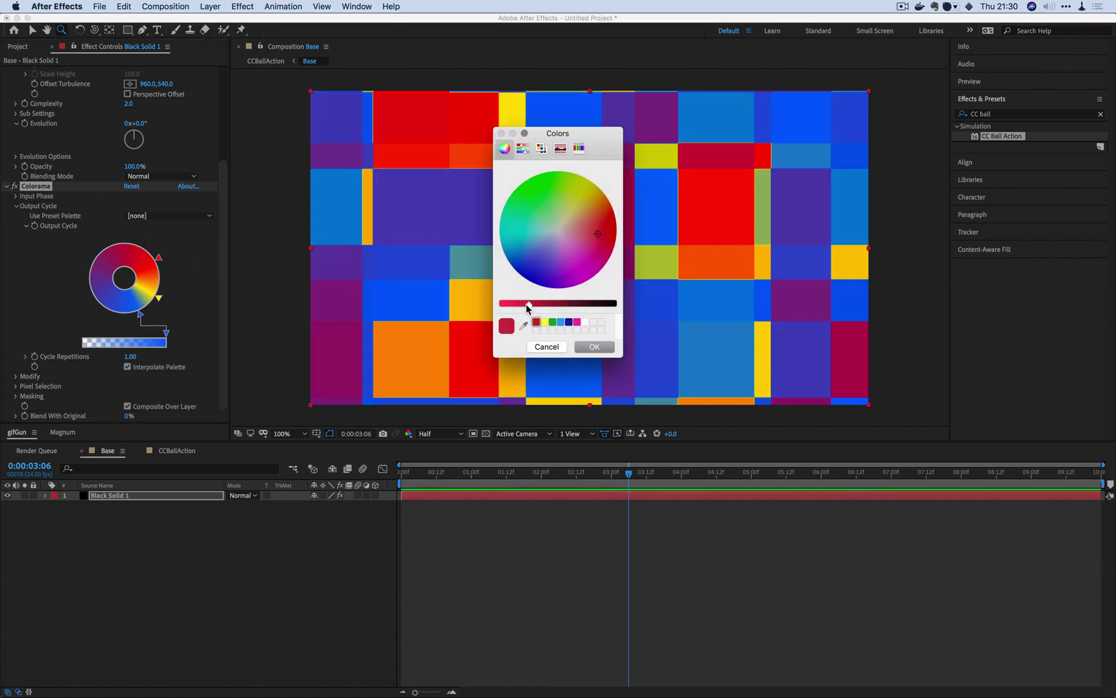
{"action": "left_click_drag", "start_coordinate": [528, 303], "coordinate": [618, 316]}
{"action": "left_click", "coordinate": [595, 347]}
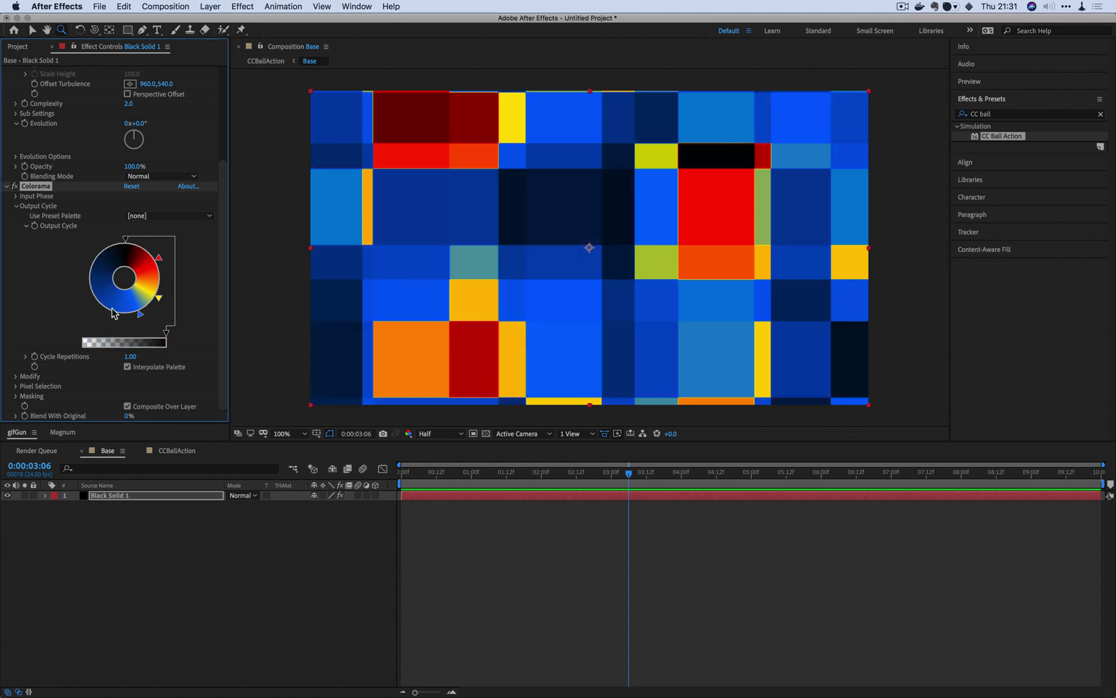
{"action": "double_click", "coordinate": [140, 314]}
{"action": "left_click_drag", "start_coordinate": [552, 310], "coordinate": [630, 311]}
{"action": "key", "text": "Return"}
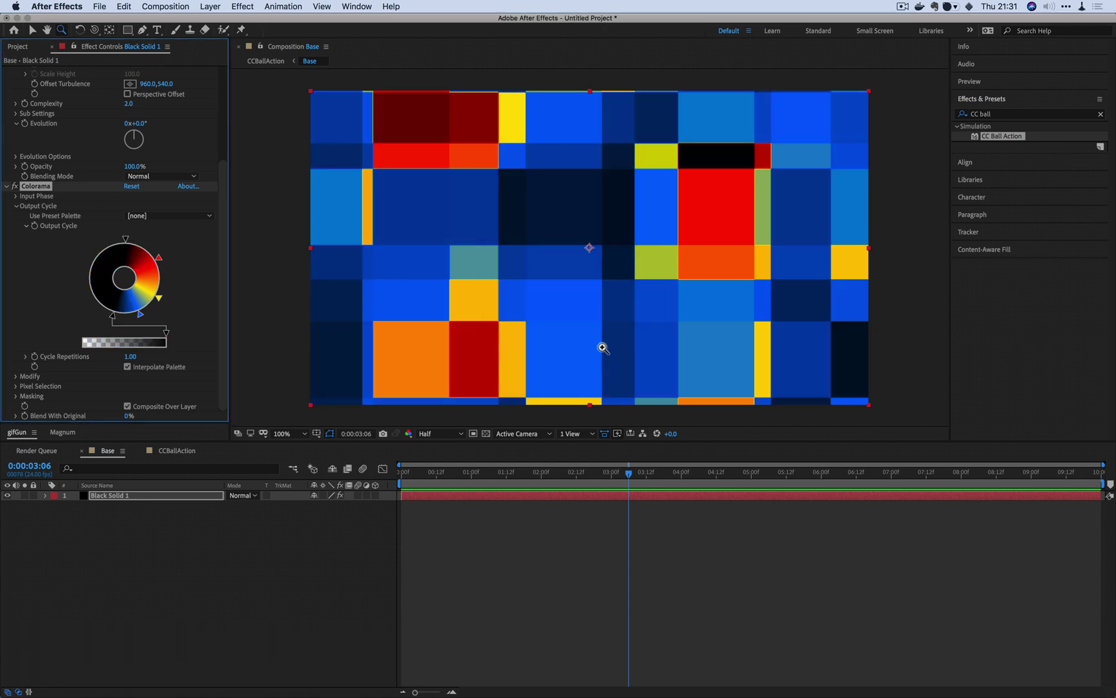
{"action": "left_click_drag", "start_coordinate": [114, 320], "coordinate": [133, 321]}
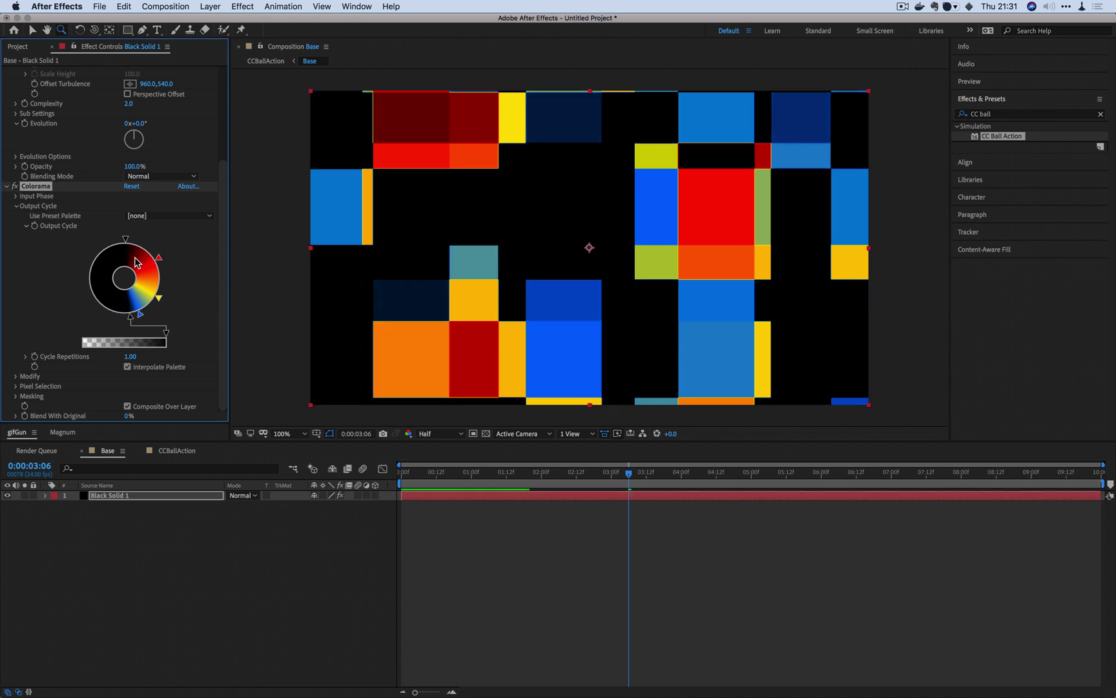
{"action": "left_click_drag", "start_coordinate": [126, 244], "coordinate": [143, 247]}
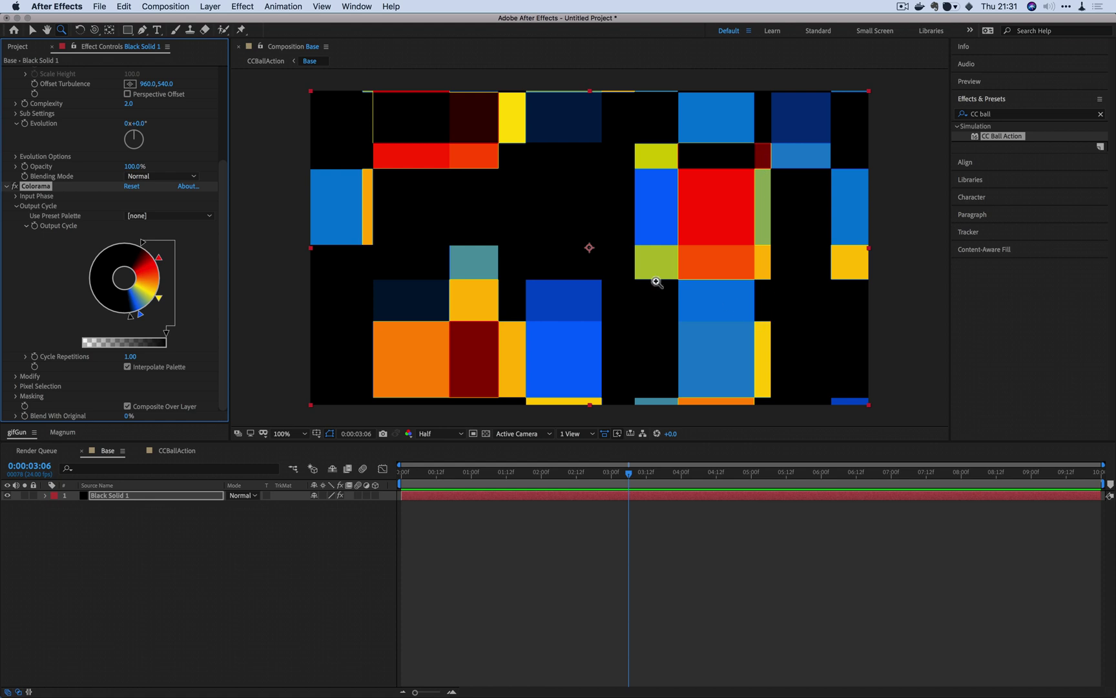
Return to CCBallAction, scrub to a later frame and preview the animation.
{"action": "left_click", "coordinate": [168, 452]}
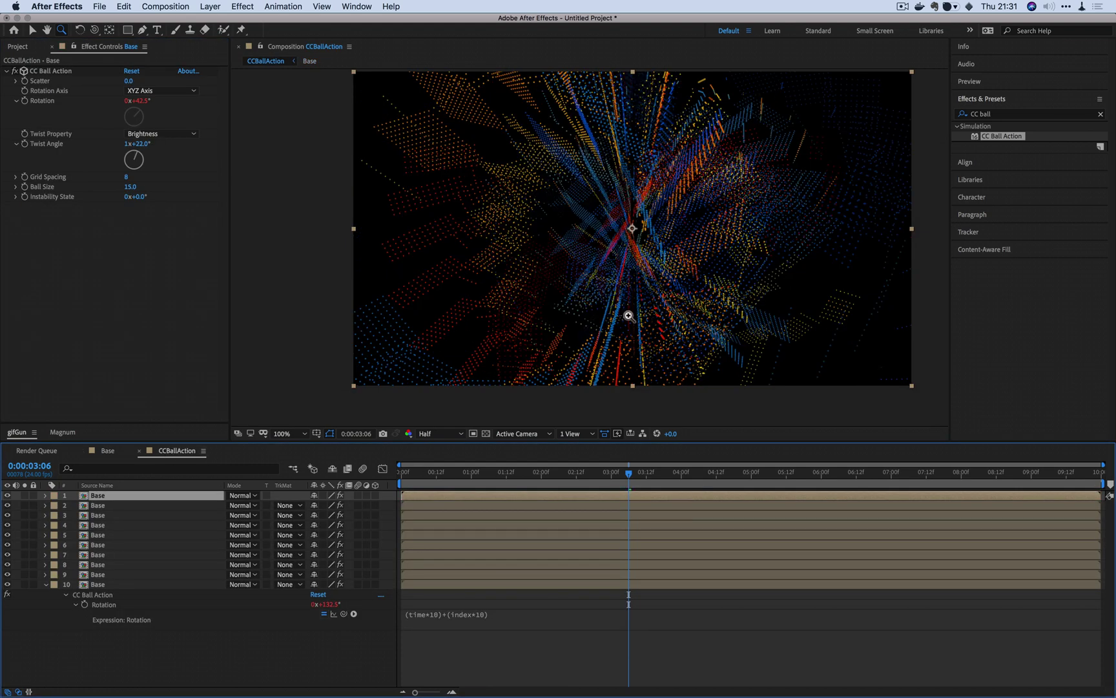
{"action": "left_click_drag", "start_coordinate": [607, 490], "coordinate": [566, 510]}
{"action": "key", "text": "space"}
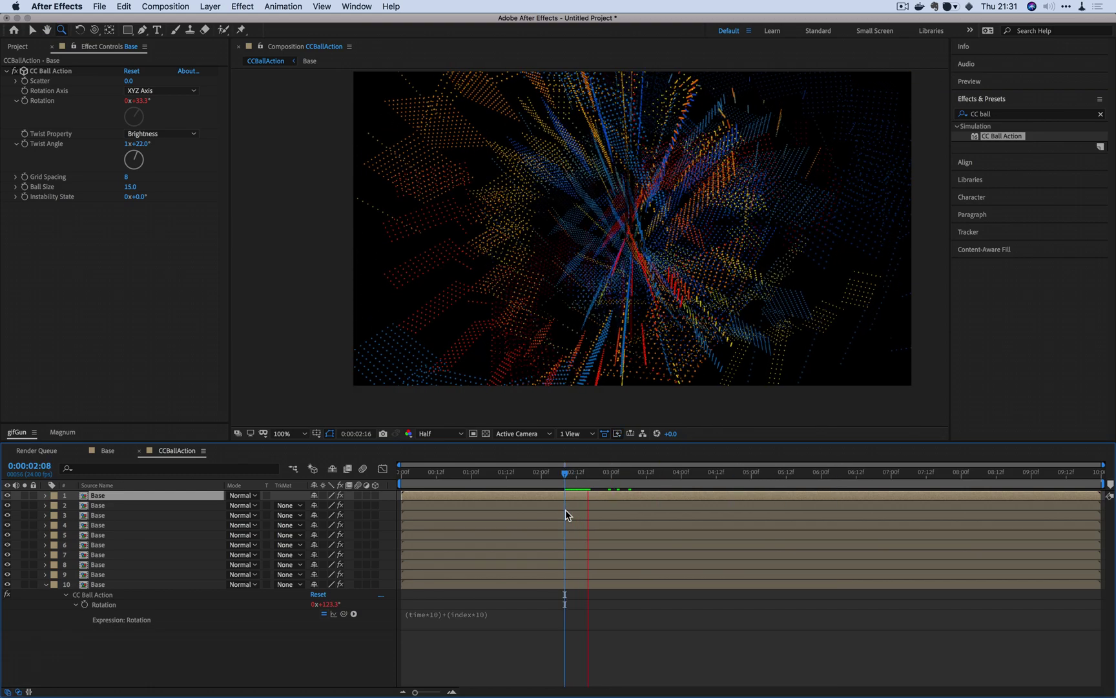
{"action": "key", "text": "space"}
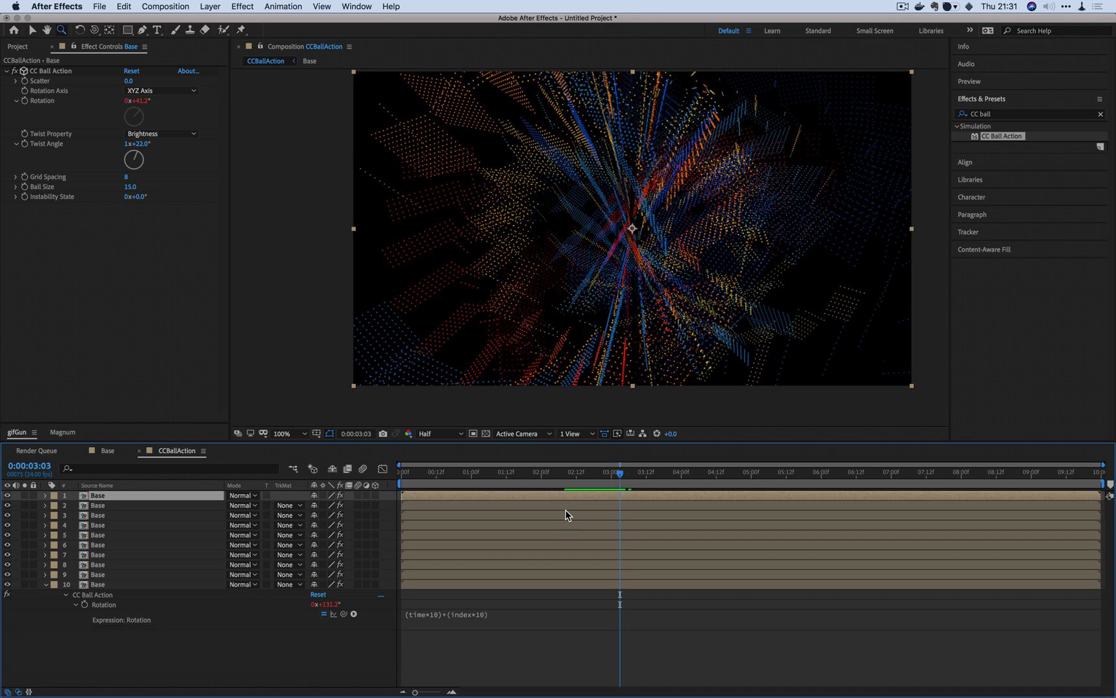
Set all ten Base layers to Add blending mode and preview the brighter glow.
{"action": "left_click", "coordinate": [101, 586], "text": "shift"}
{"action": "left_click", "coordinate": [247, 506]}
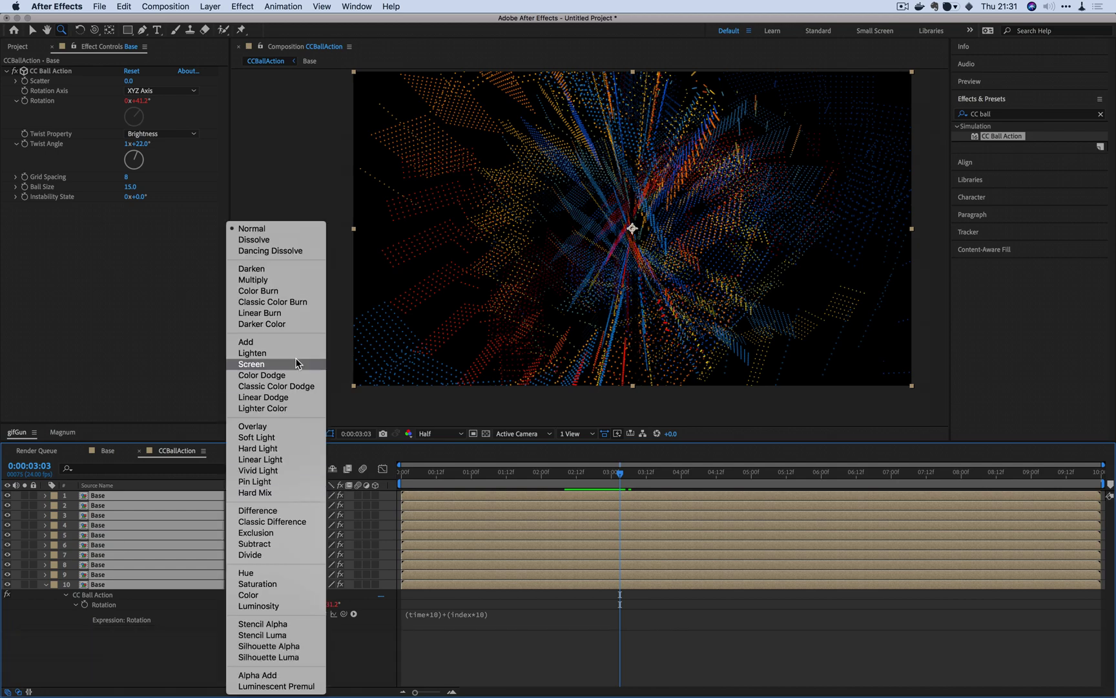
{"action": "left_click", "coordinate": [434, 484]}
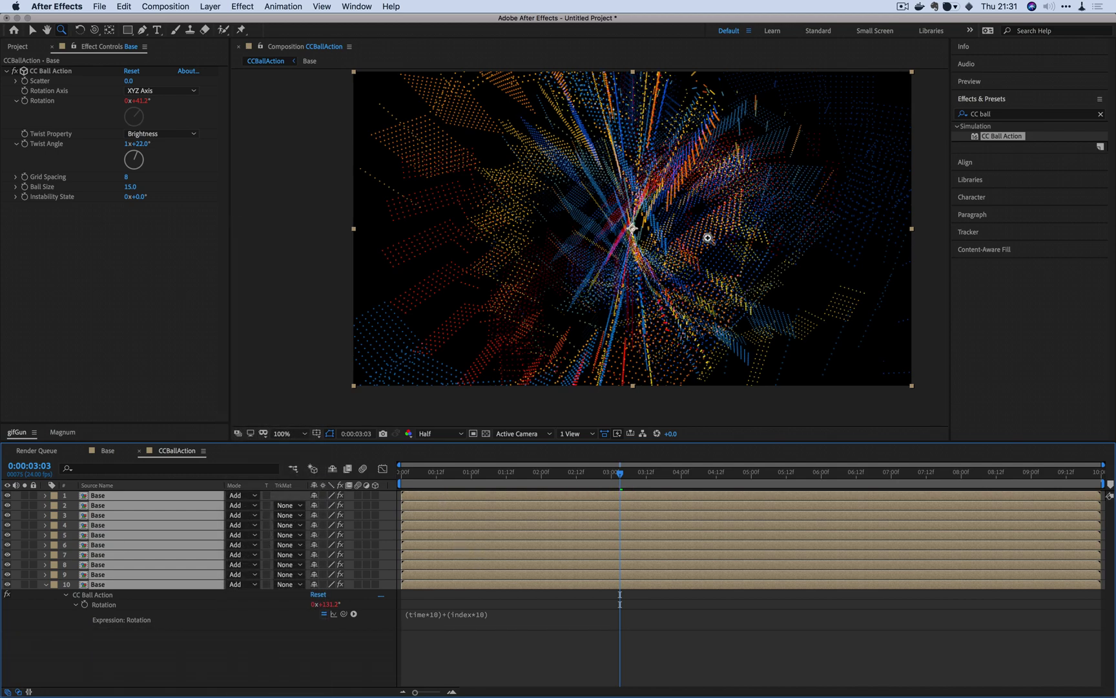
{"action": "key", "text": "space"}
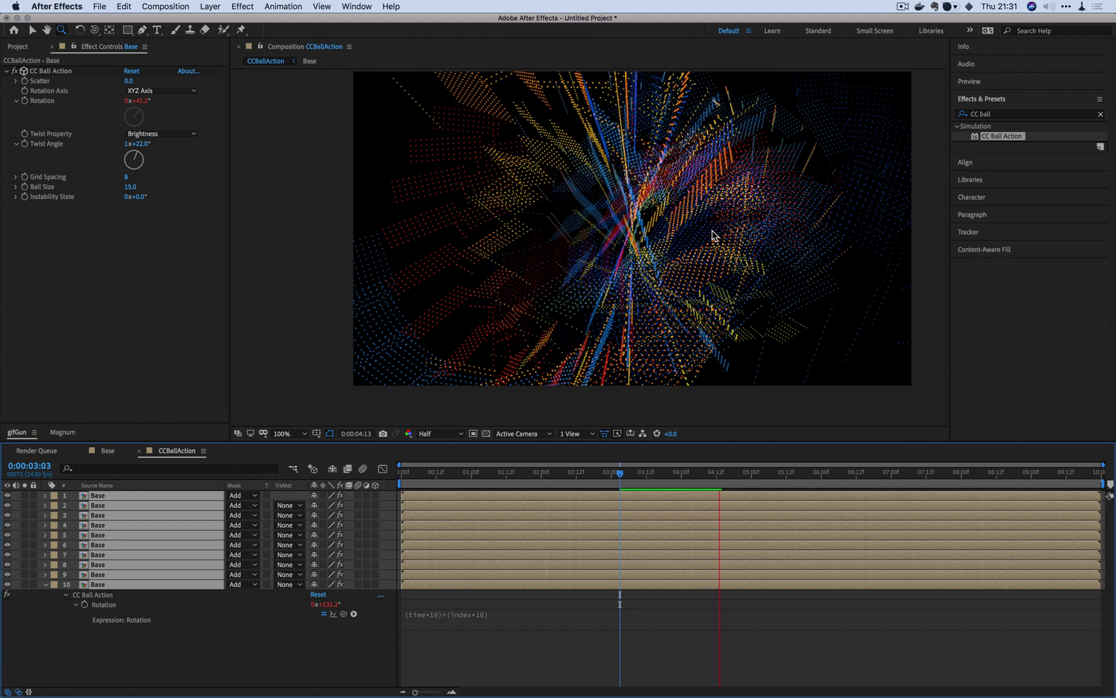
Stop the preview and delete Base layers 1–9, leaving a single Base layer.
{"action": "key", "text": "space"}
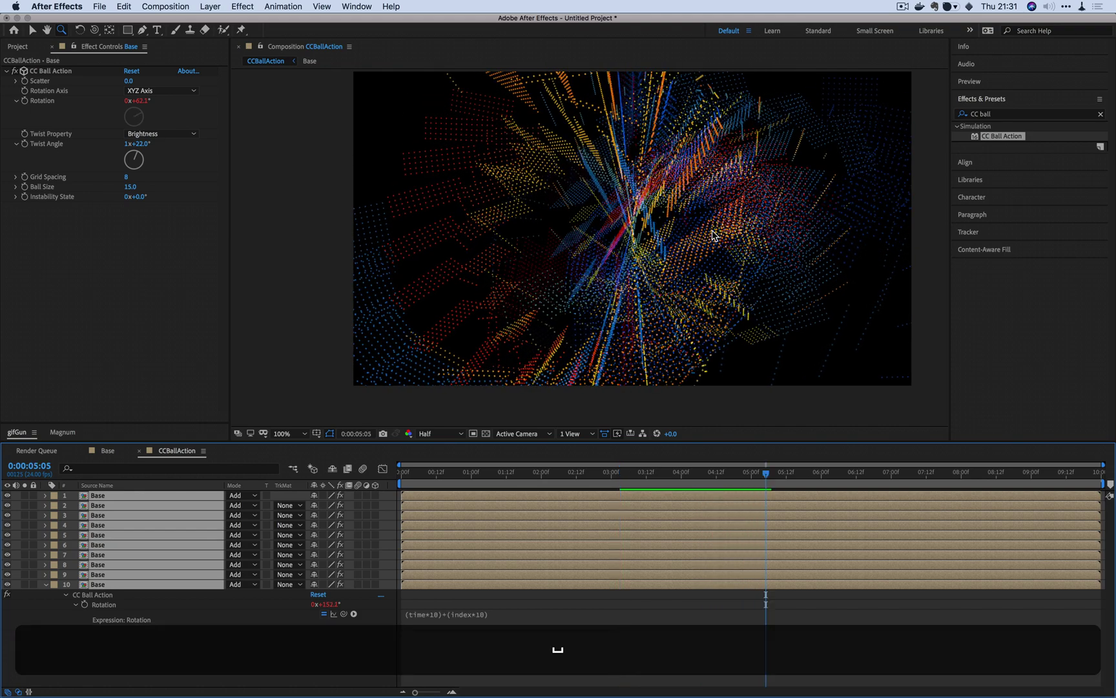
{"action": "left_click", "coordinate": [448, 612]}
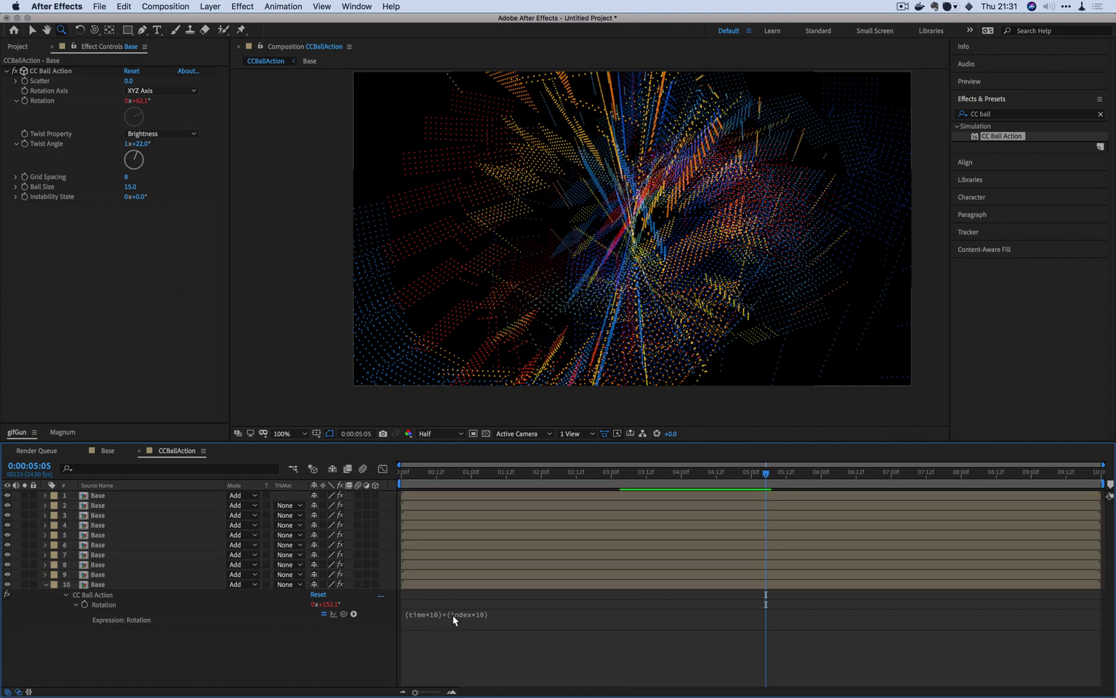
{"action": "left_click", "coordinate": [422, 575]}
{"action": "left_click", "coordinate": [428, 495], "text": "shift"}
{"action": "key", "text": "shift+BackSpace"}
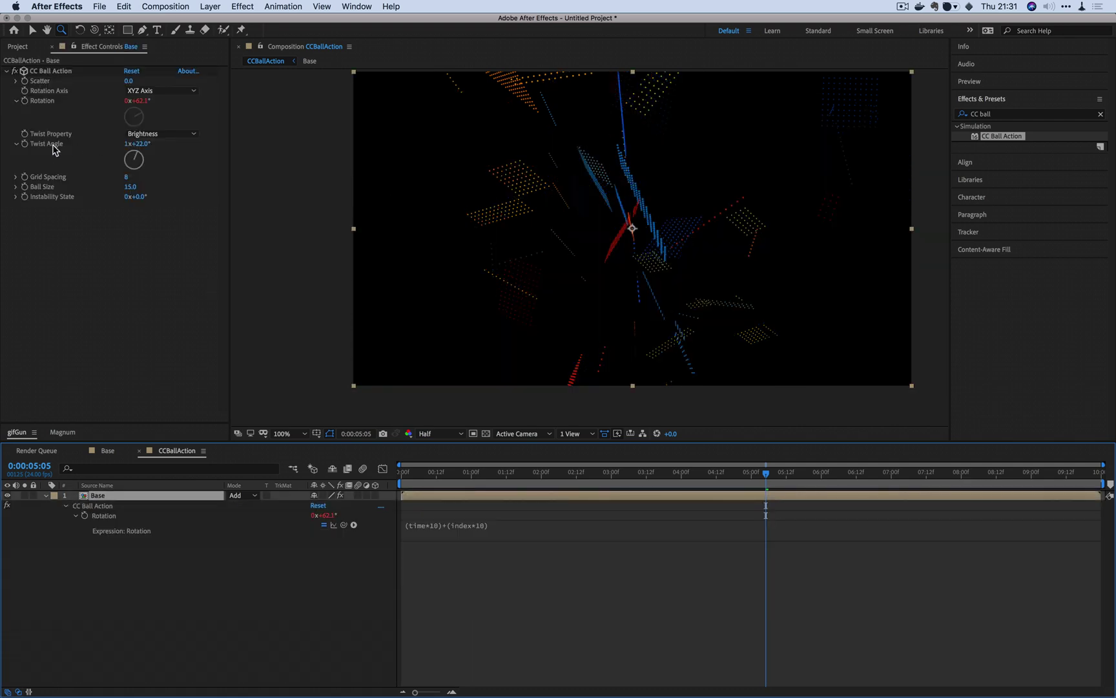
Give Twist Angle an expression by pasting the Rotation expression (time*10)+(index*10), then preview.
{"action": "mouse_move", "coordinate": [148, 146]}
{"action": "left_mouse_down"}
{"action": "mouse_move", "coordinate": [160, 178]}
{"action": "mouse_move", "coordinate": [149, 168]}
{"action": "left_mouse_up"}
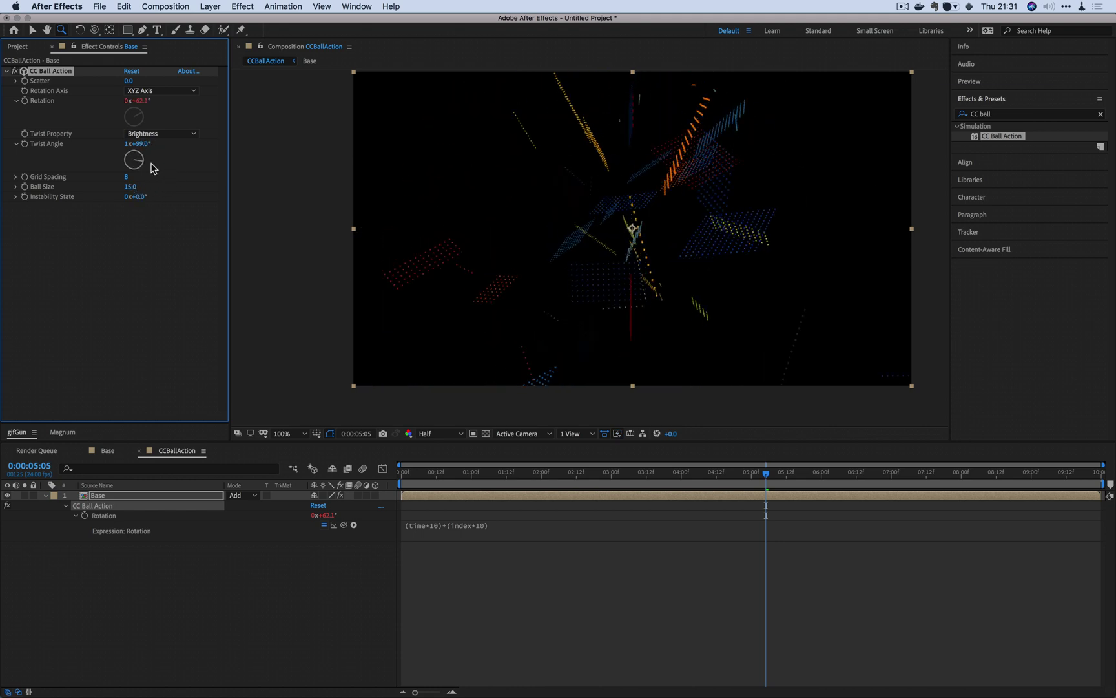
{"action": "left_click", "coordinate": [26, 143], "text": "alt"}
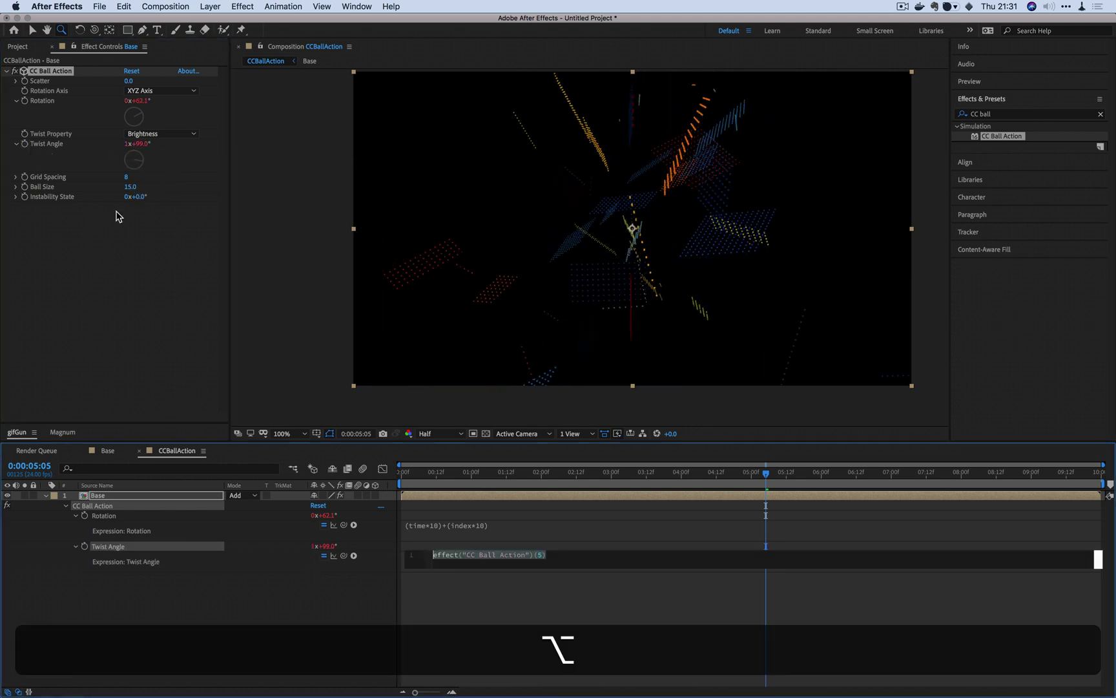
{"action": "key", "text": "super+c"}
{"action": "key", "text": "super+v"}
{"action": "left_click", "coordinate": [480, 593]}
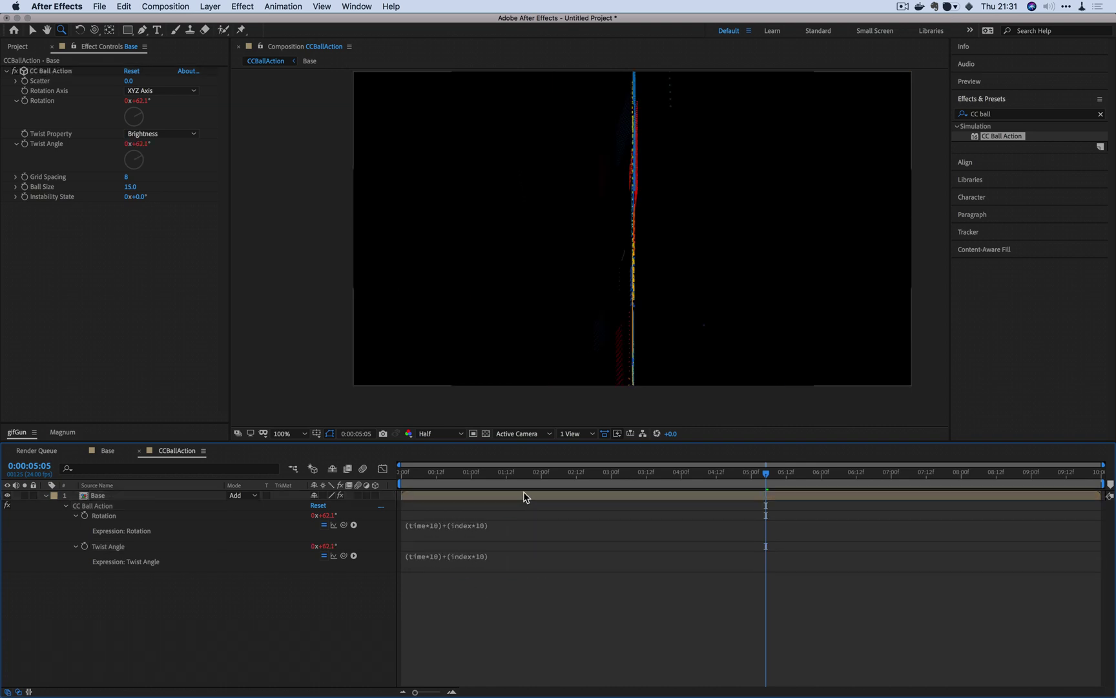
{"action": "left_click", "coordinate": [548, 495]}
{"action": "key", "text": "super+z"}
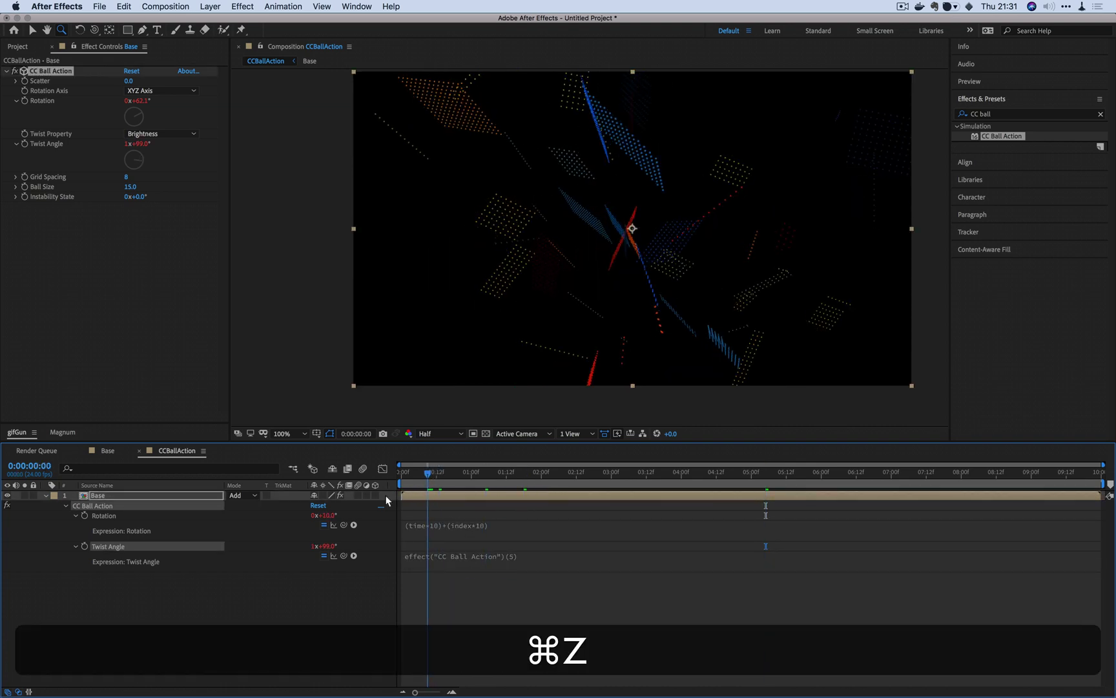
{"action": "left_click", "coordinate": [450, 556]}
{"action": "key", "text": "super+v"}
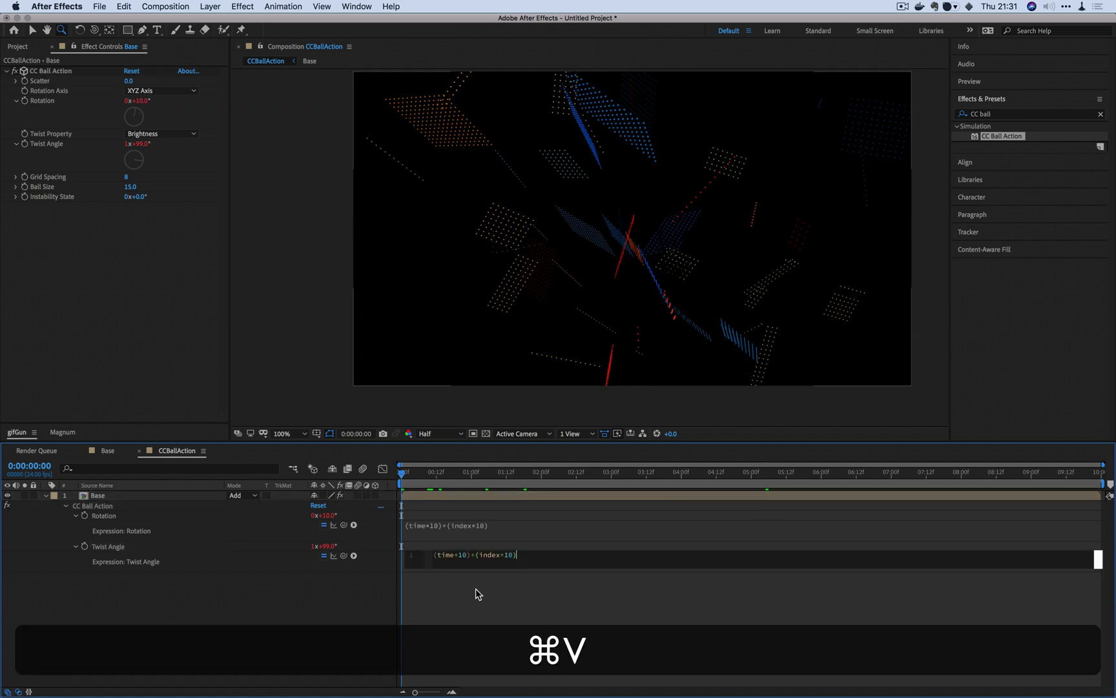
{"action": "left_click", "coordinate": [465, 508]}
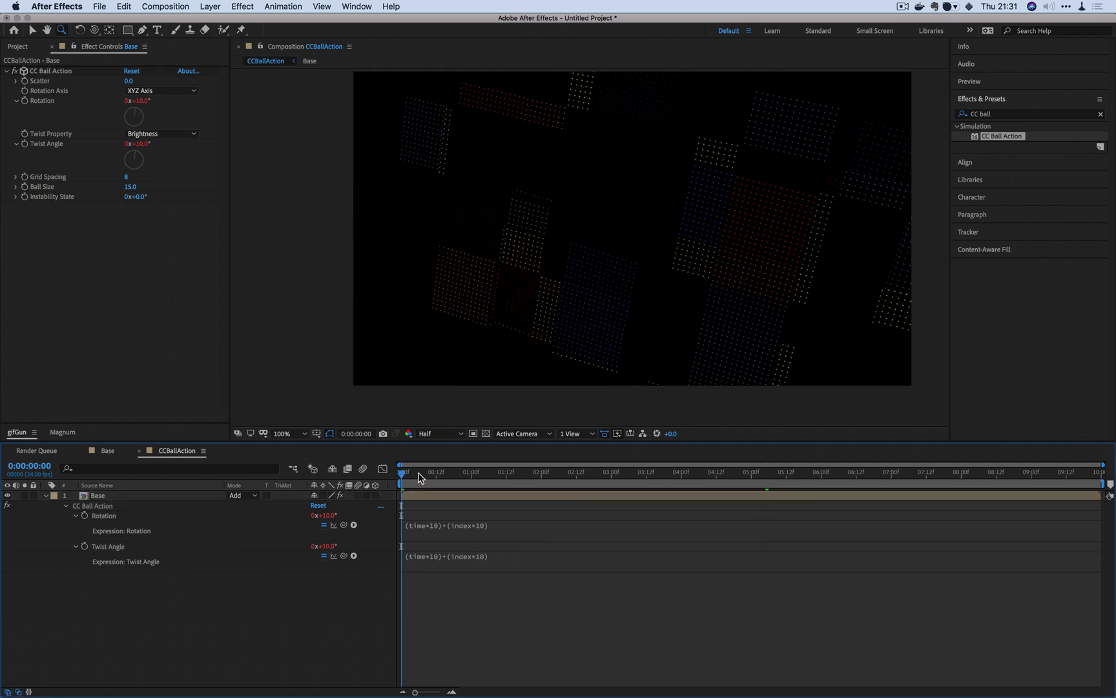
{"action": "key", "text": "space"}
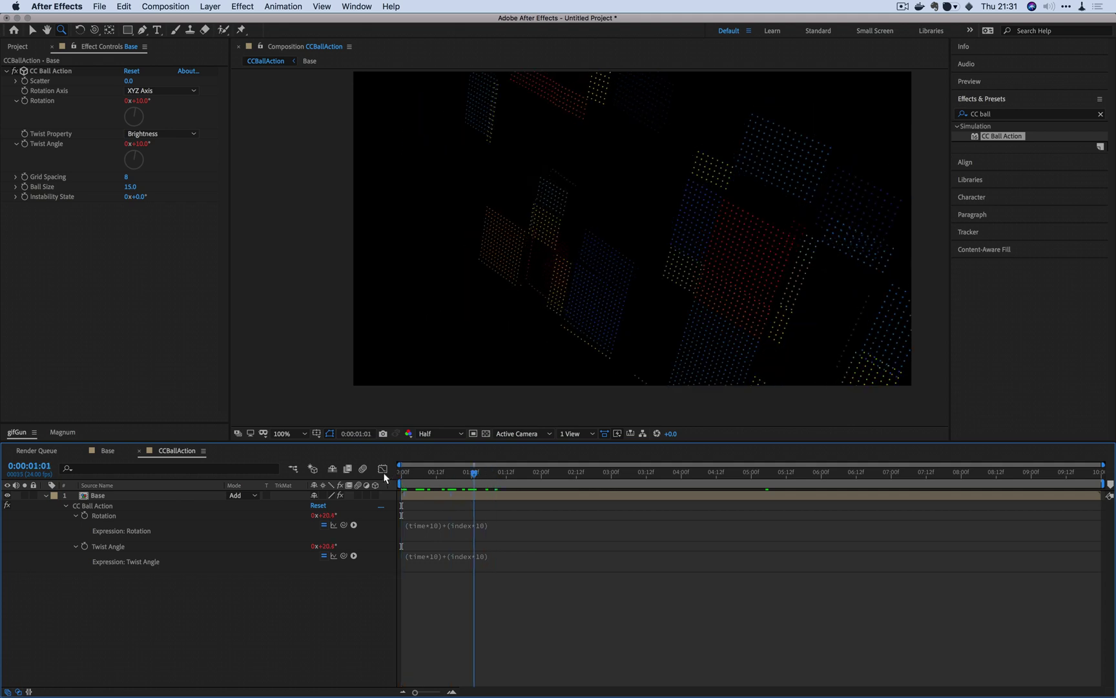
{"action": "key", "text": "space"}
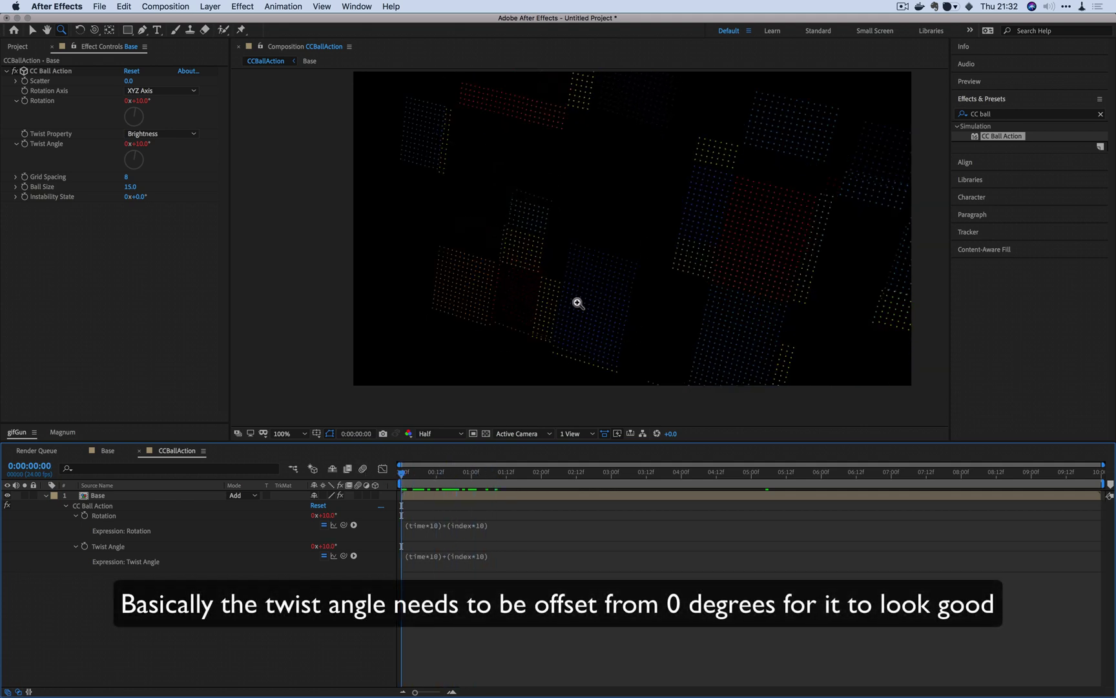
Append +360 to the Twist Angle expression and check the twist at later frames.
{"action": "left_click", "coordinate": [538, 556]}
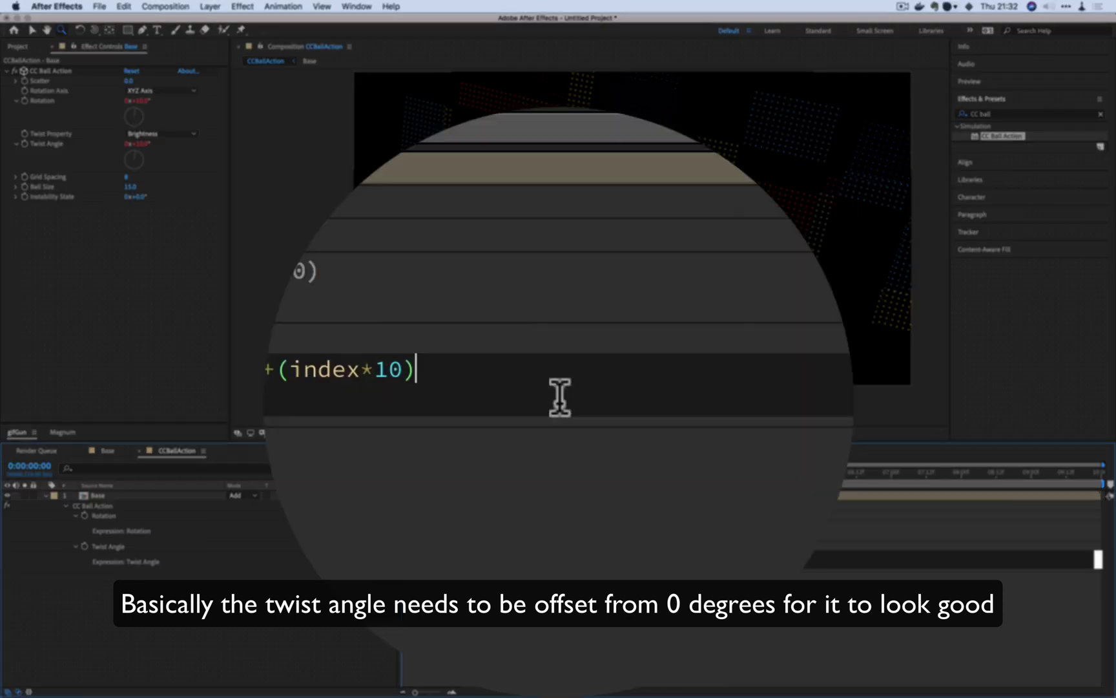
{"action": "type", "text": "+360"}
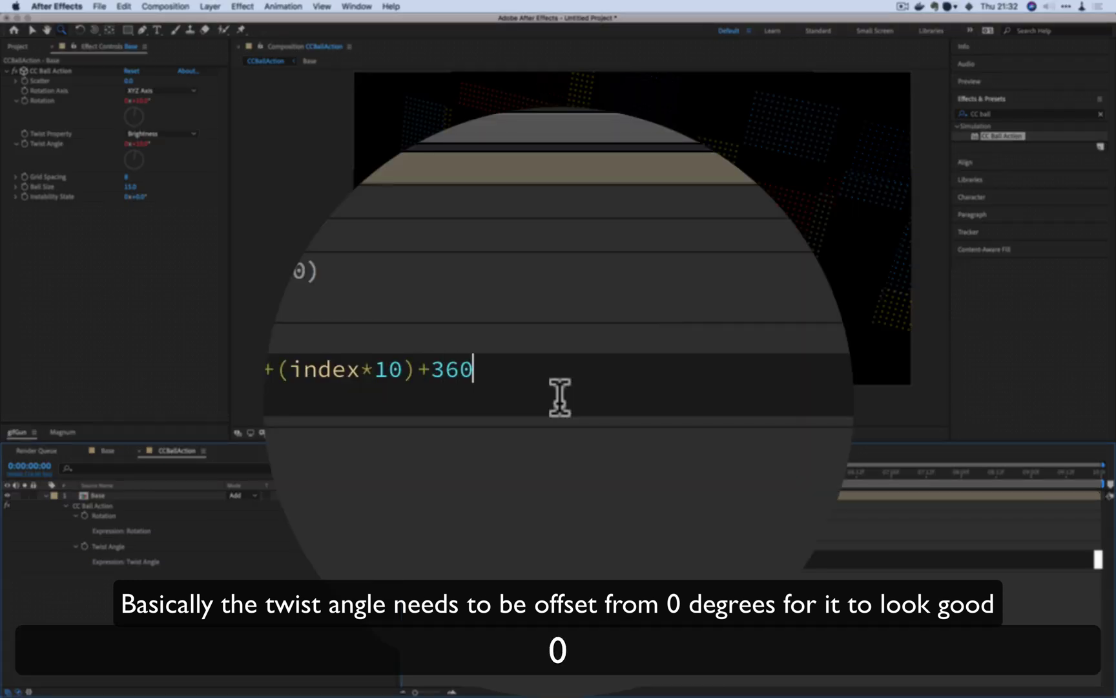
{"action": "left_click", "coordinate": [531, 563]}
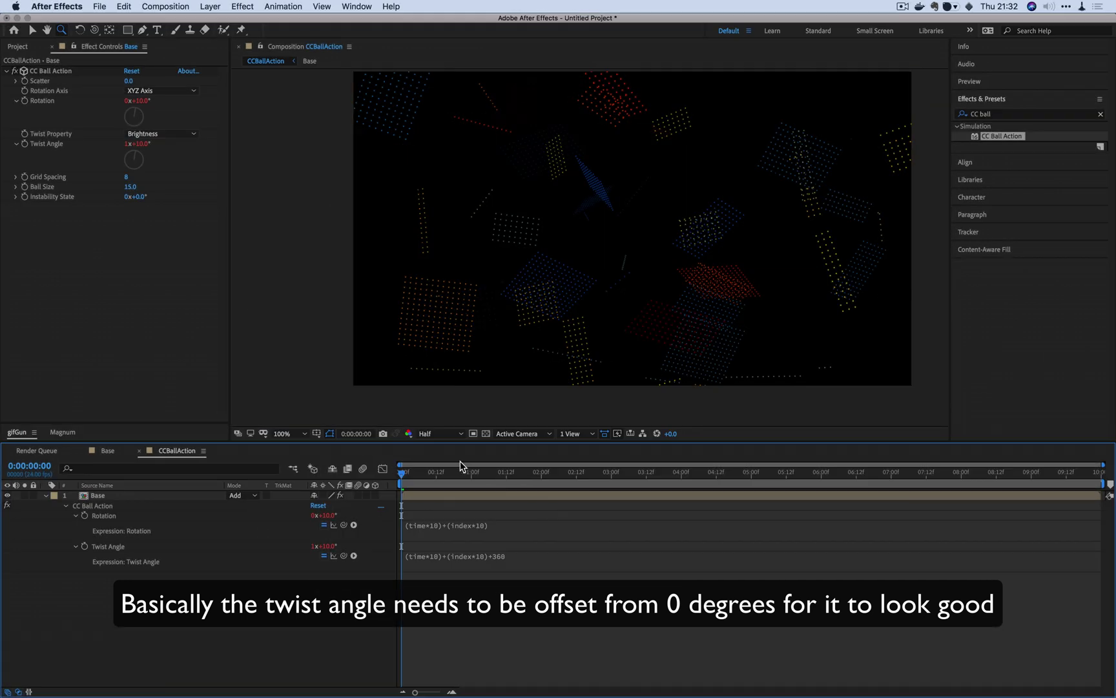
{"action": "left_click_drag", "start_coordinate": [457, 467], "coordinate": [594, 491]}
{"action": "key", "text": "Home"}
Test the twist with several Base duplicates, preview them, then delete the duplicates.
{"action": "left_click", "coordinate": [404, 501]}
{"action": "key", "text": "super+d"}
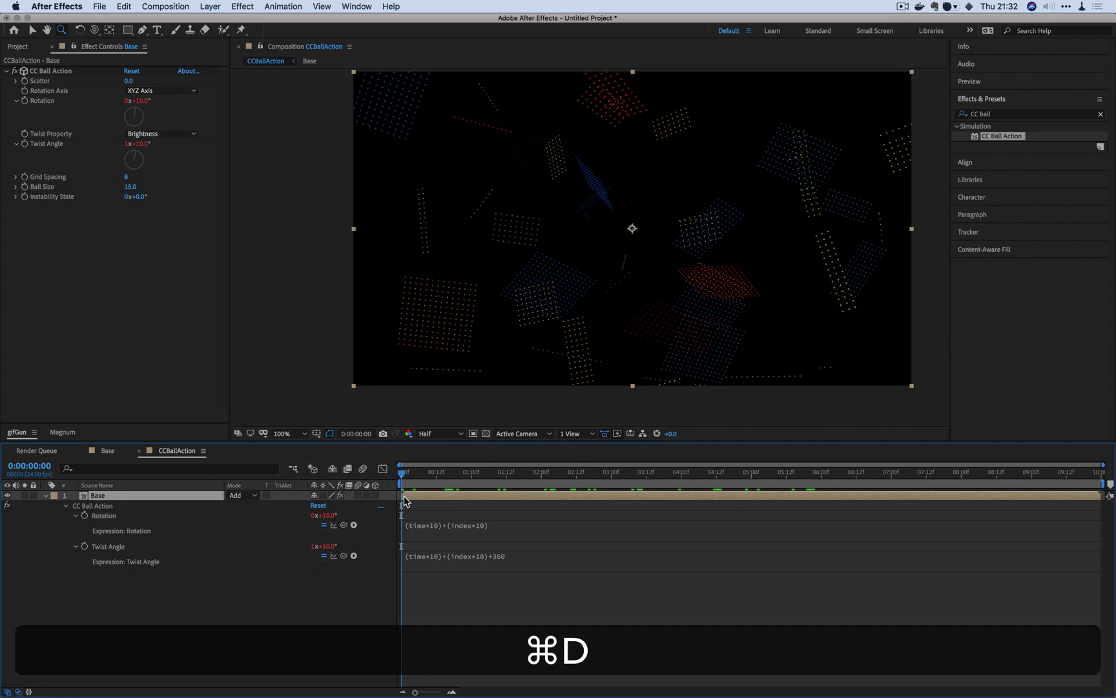
{"action": "key", "text": "super+d"}
{"action": "key", "text": "super+d"}
{"action": "key", "text": "super+d"}
{"action": "key", "text": "super+d"}
{"action": "key", "text": "super+d"}
{"action": "key", "text": "super+d"}
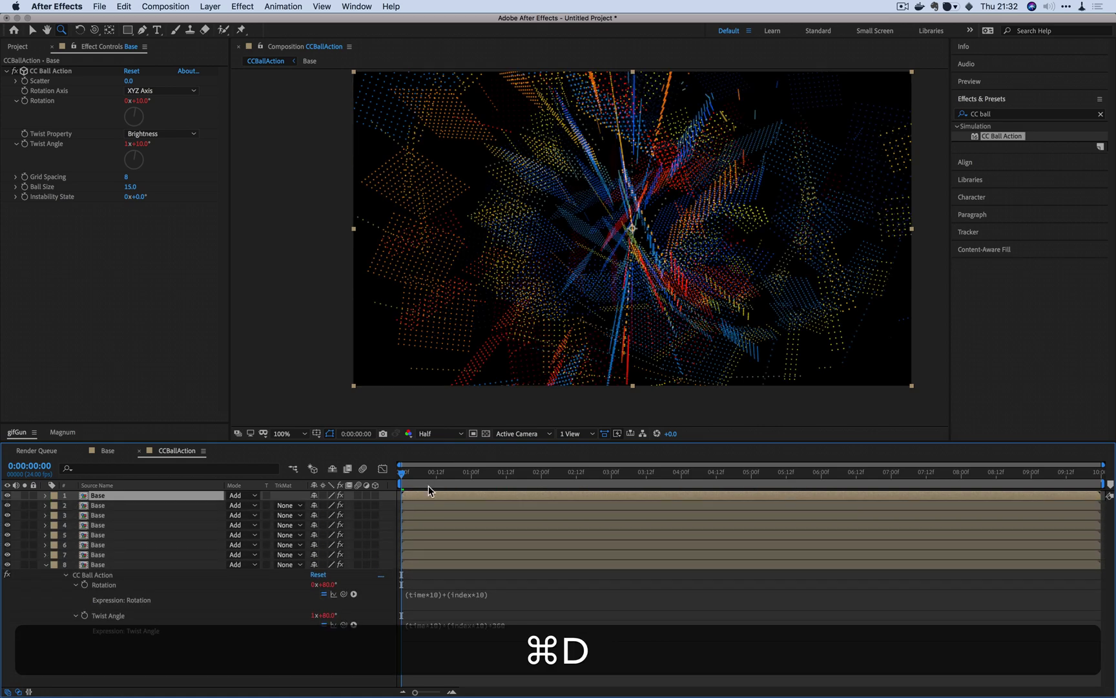
{"action": "left_click_drag", "start_coordinate": [432, 473], "coordinate": [610, 475]}
{"action": "key", "text": "space"}
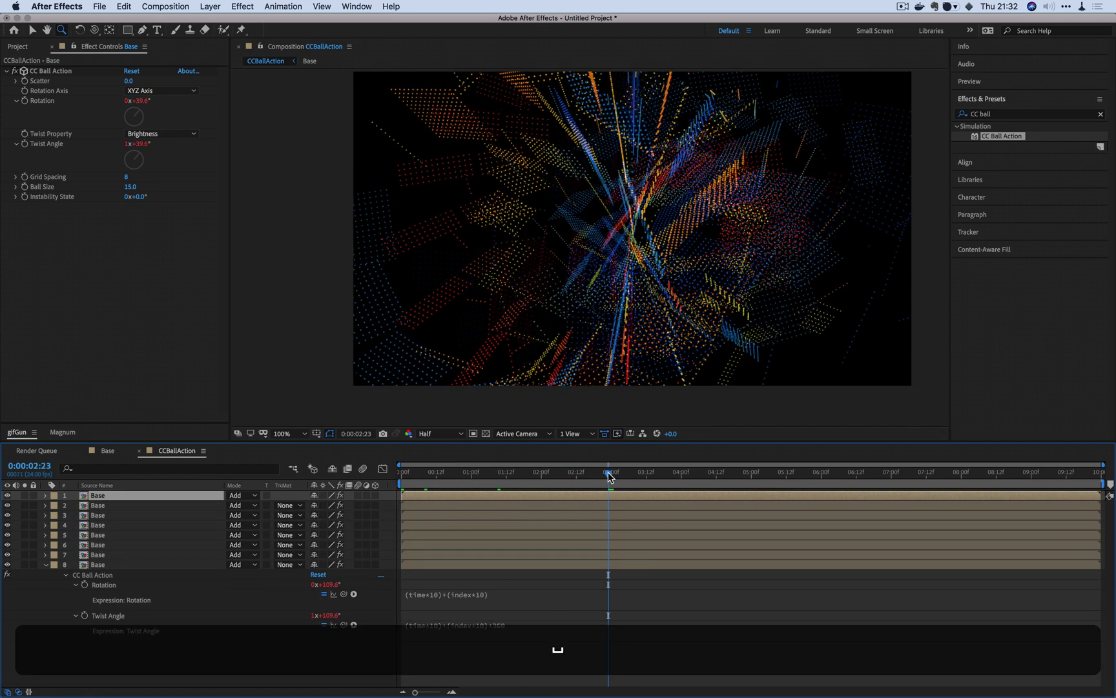
{"action": "key", "text": "space"}
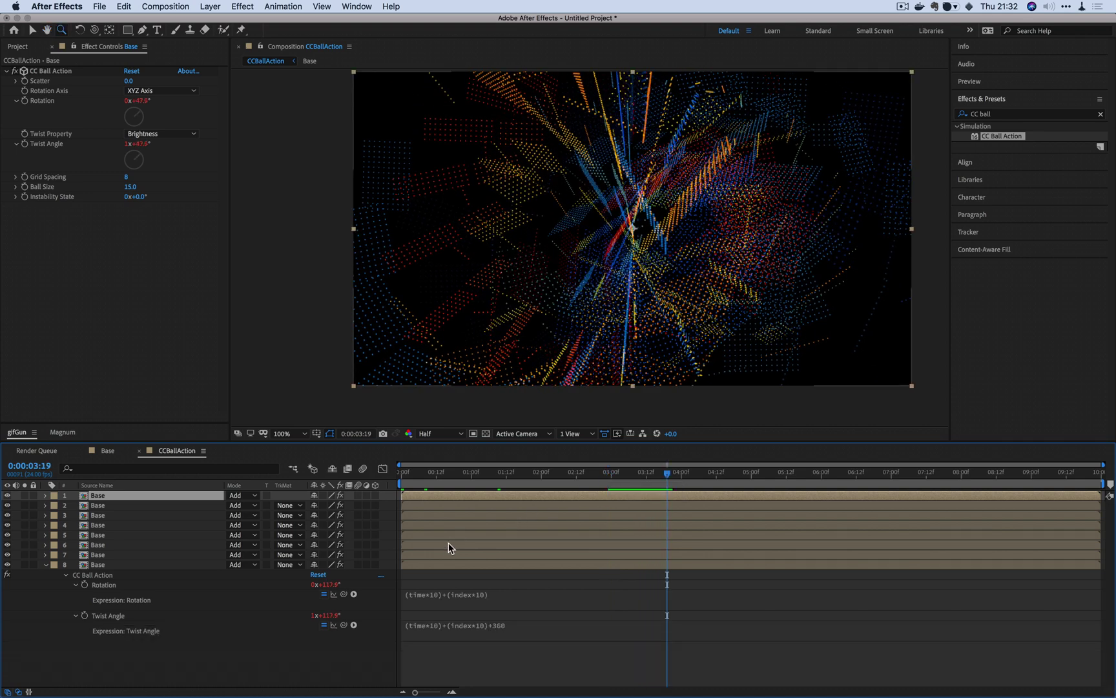
{"action": "left_click", "coordinate": [432, 558], "text": "shift"}
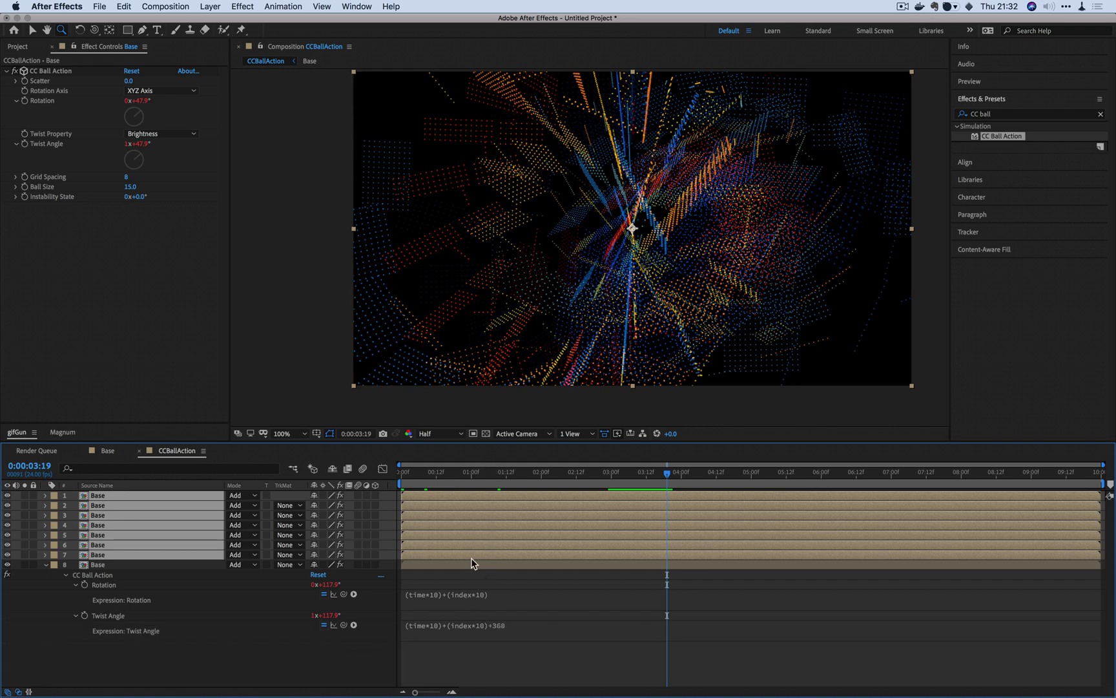
{"action": "key", "text": "BackSpace"}
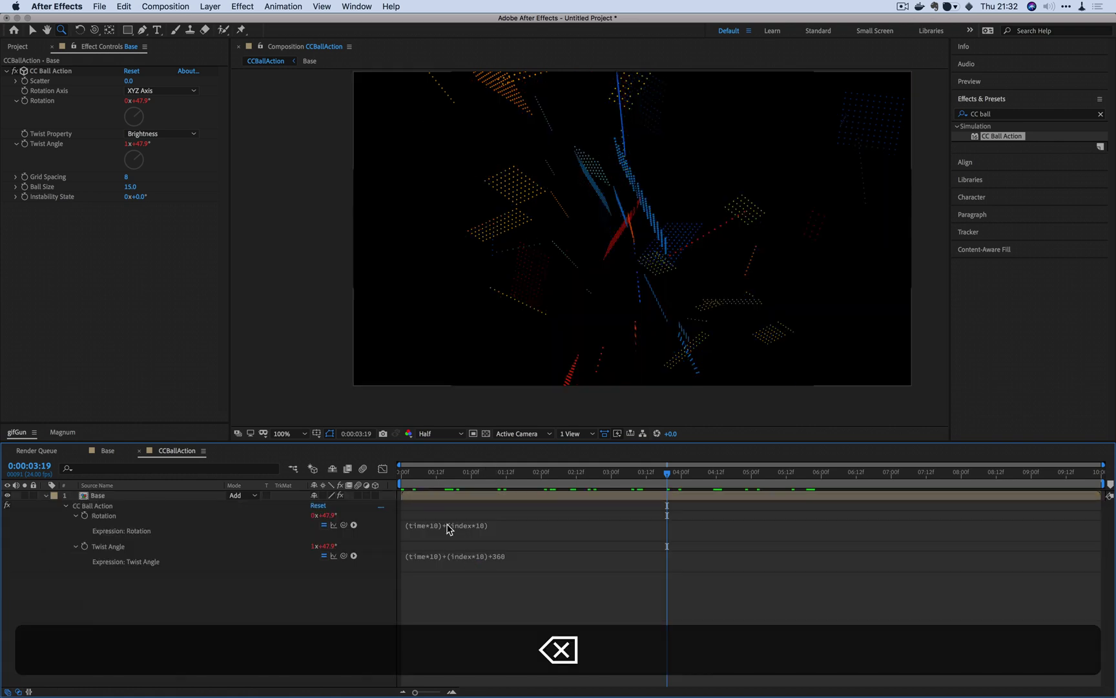
Add a Null 1 null object layer to the CCBallAction composition.
{"action": "left_click", "coordinate": [437, 528]}
{"action": "left_click", "coordinate": [326, 635]}
{"action": "right_click", "coordinate": [326, 635]}
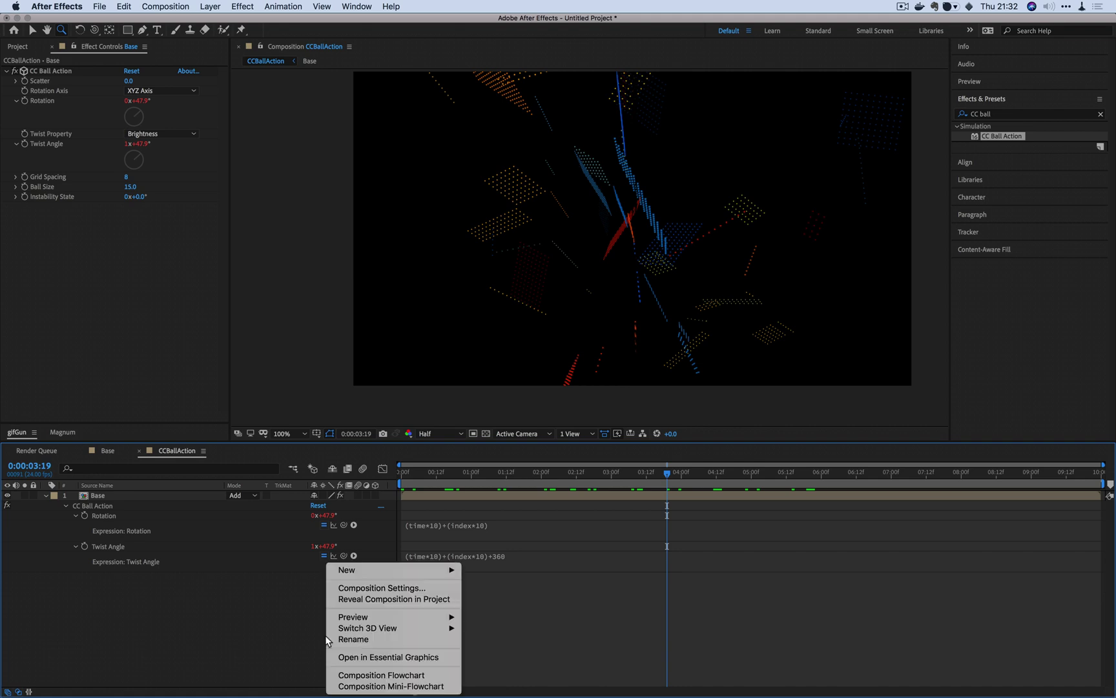
{"action": "mouse_move", "coordinate": [392, 572]}
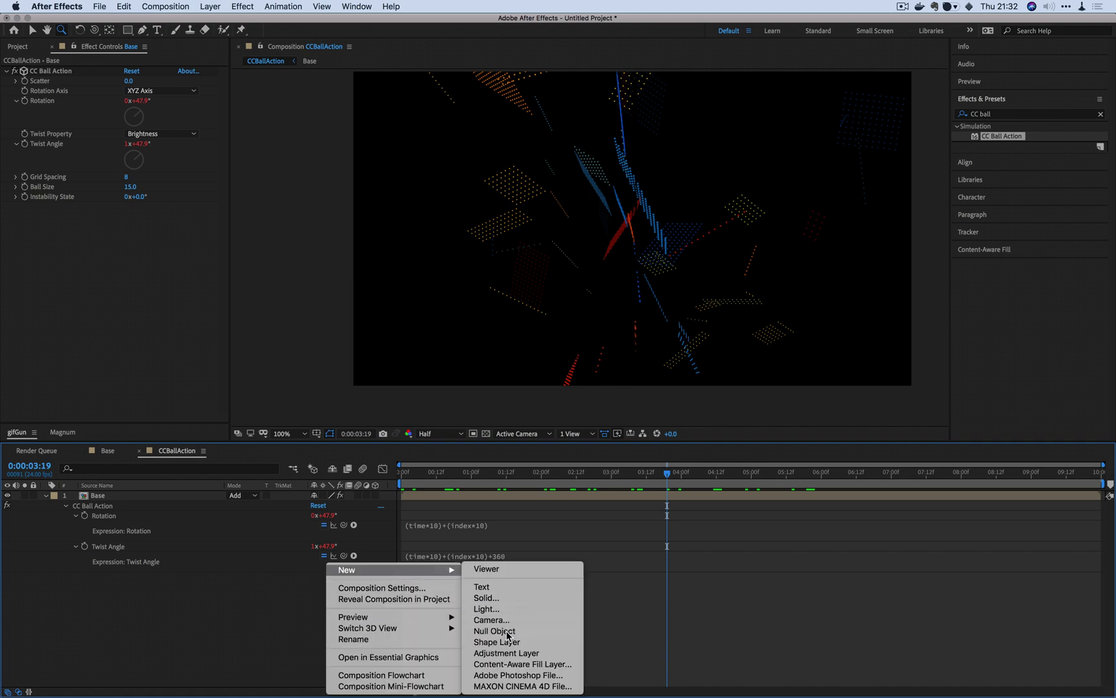
{"action": "left_click", "coordinate": [547, 630]}
Apply a Slider Control to Null 1 and rename it Rotation.
{"action": "left_click", "coordinate": [977, 113]}
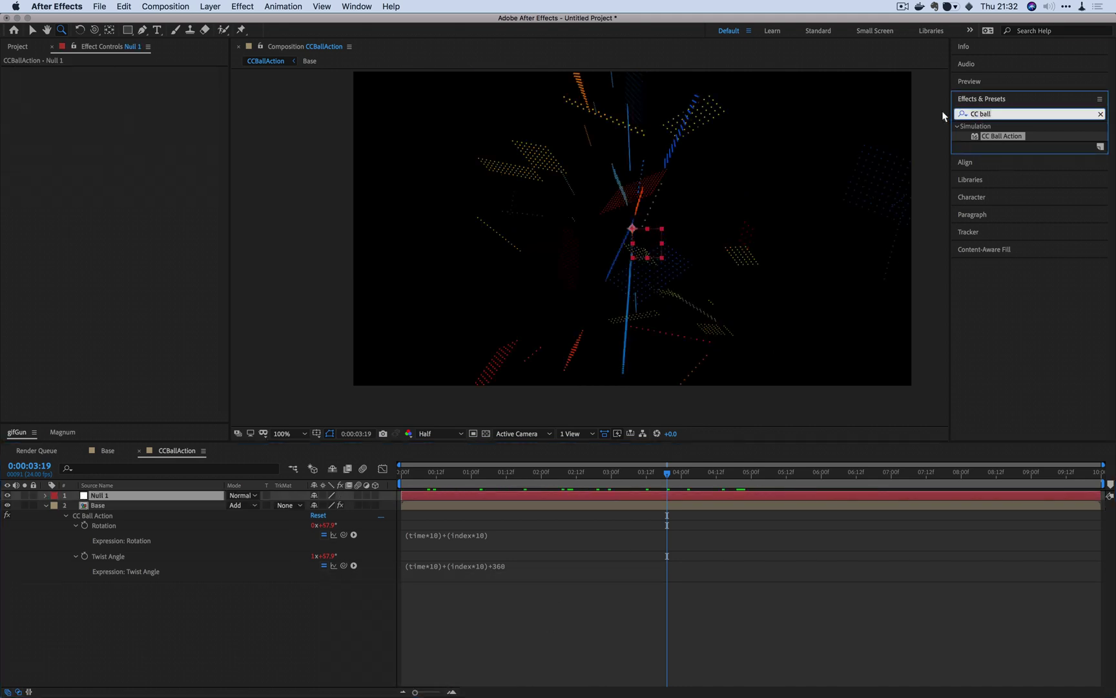
{"action": "key", "text": "BackSpace"}
{"action": "type", "text": "slider"}
{"action": "left_click", "coordinate": [962, 156]}
{"action": "double_click", "coordinate": [960, 155]}
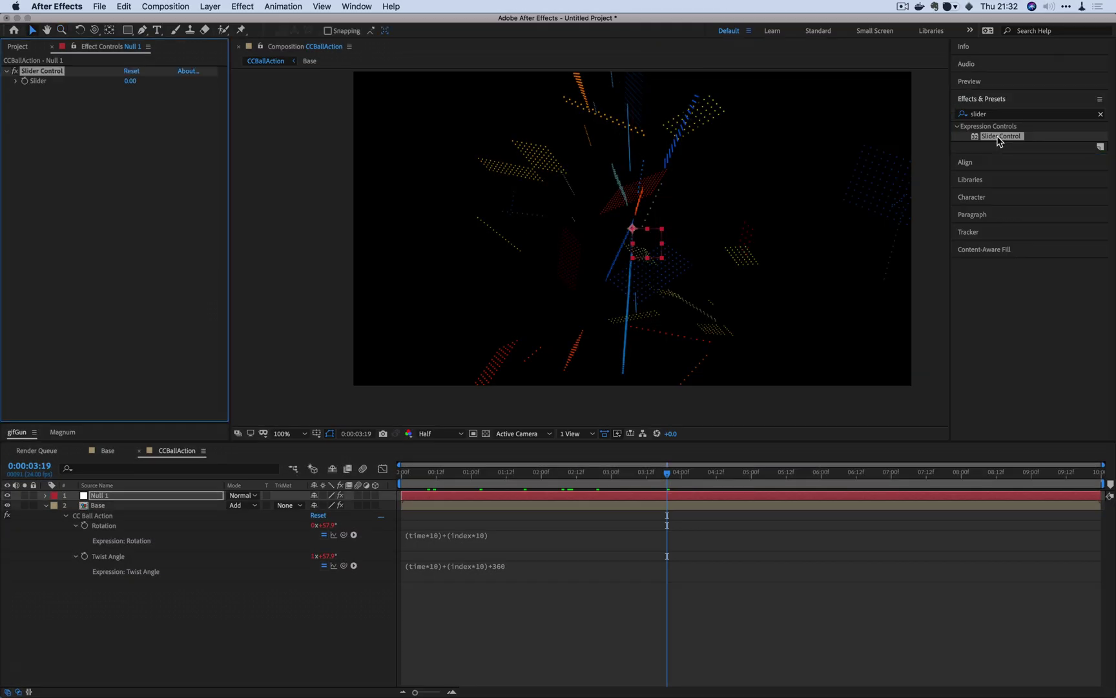
{"action": "key", "text": "Return"}
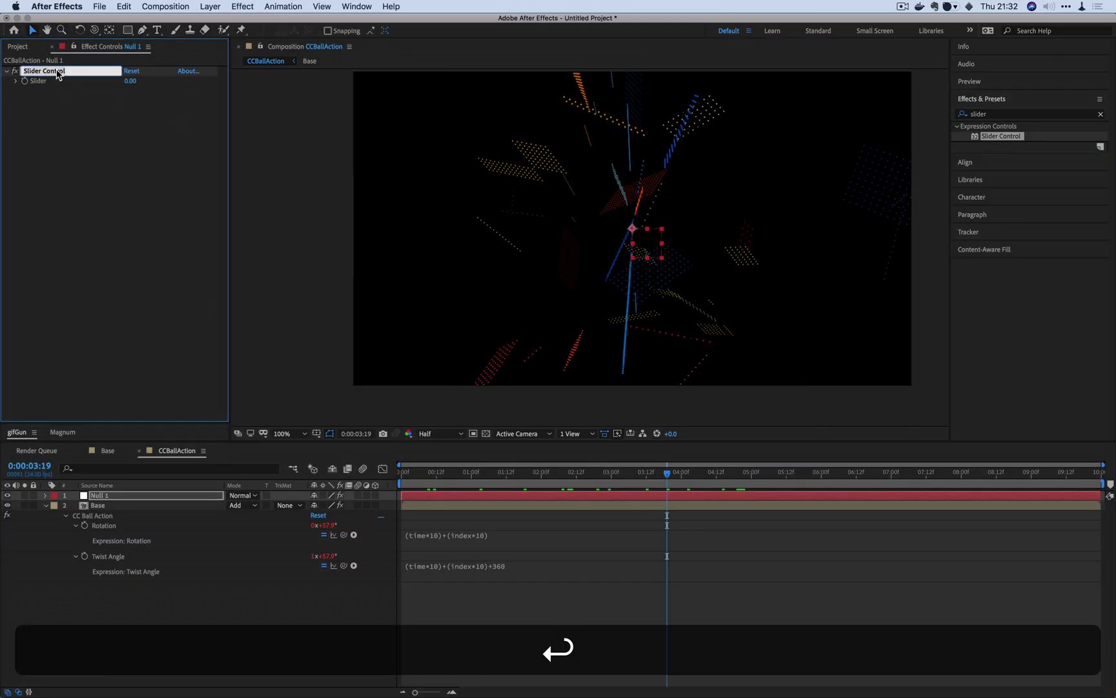
{"action": "type", "text": "Rotation"}
{"action": "key", "text": "Return"}
Duplicate the slider twice, naming the copies Twist Angle and Time.
{"action": "key", "text": "super+d"}
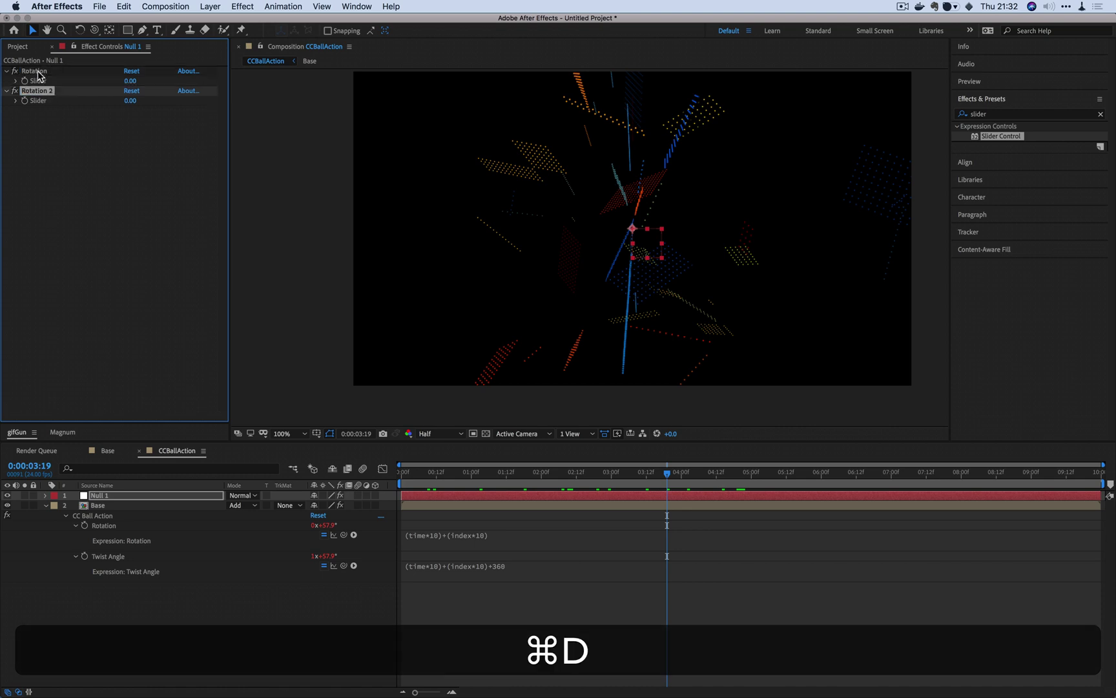
{"action": "key", "text": "Return"}
{"action": "type", "text": "Twist Angle"}
{"action": "key", "text": "Return"}
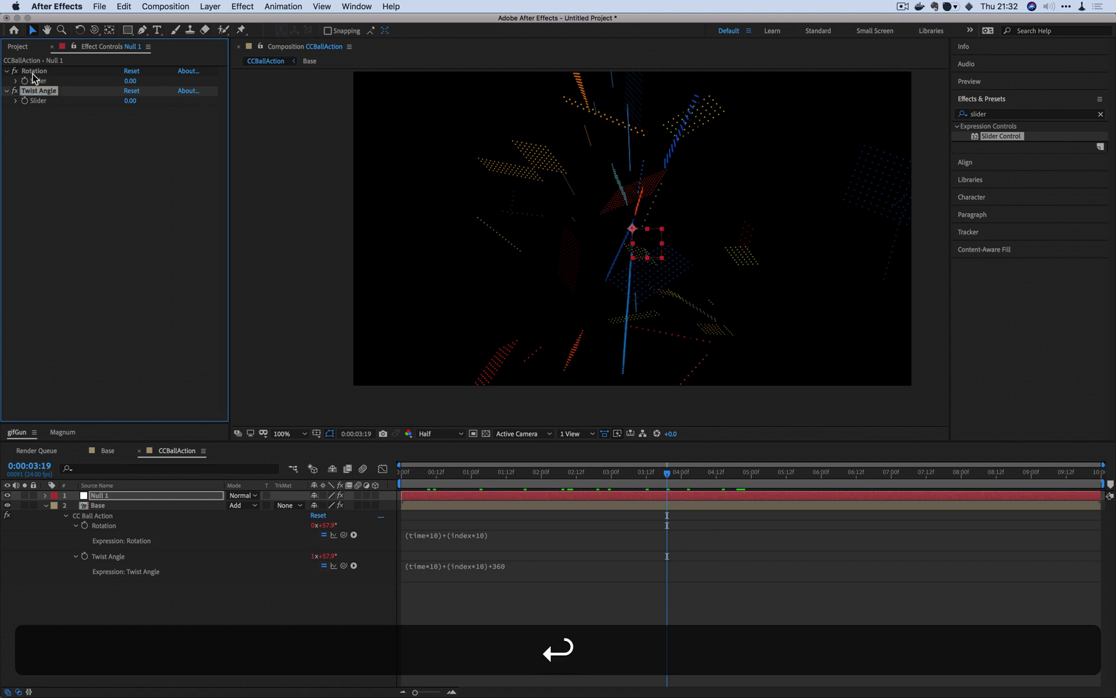
{"action": "key", "text": "super+d"}
{"action": "key", "text": "Return"}
{"action": "type", "text": "Time"}
{"action": "key", "text": "Return"}
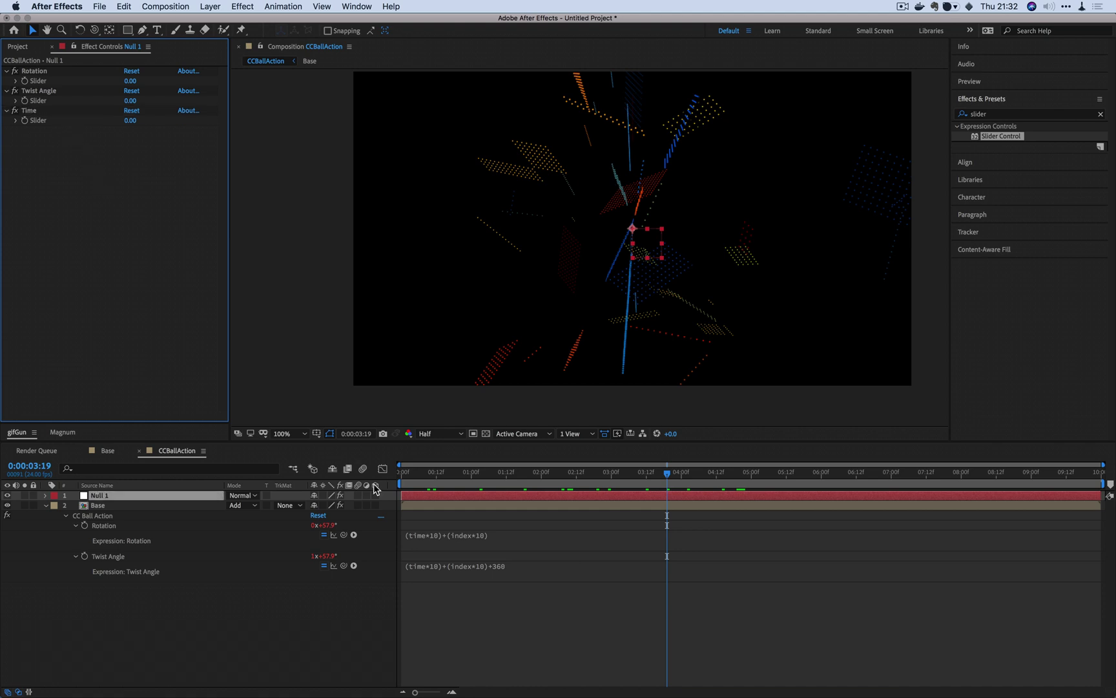
Link the Rotation expression's time multiplier to the Time slider and index multiplier to the Rotation slider.
{"action": "left_click", "coordinate": [433, 535]}
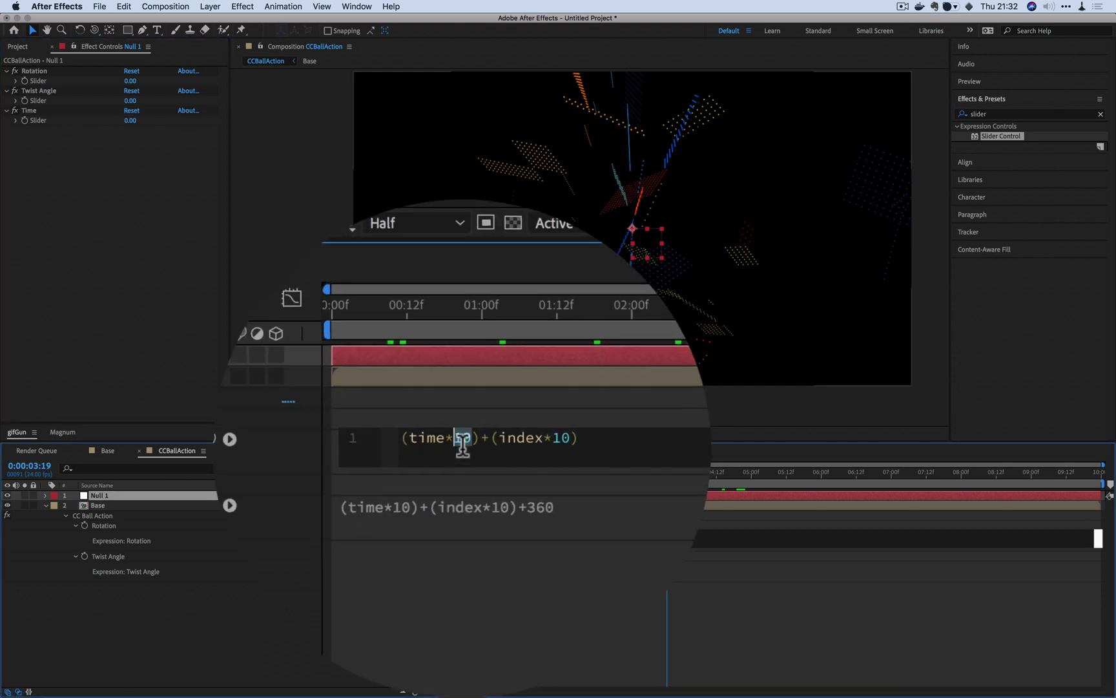
{"action": "key", "text": "BackSpace"}
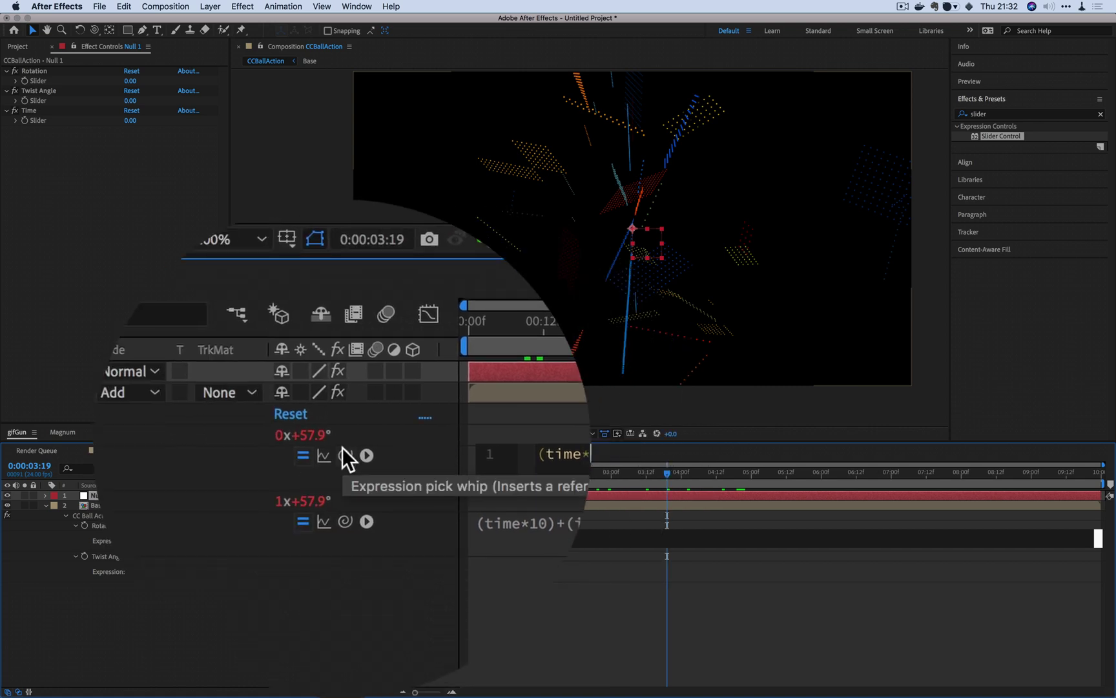
{"action": "left_click_drag", "start_coordinate": [344, 534], "coordinate": [32, 120]}
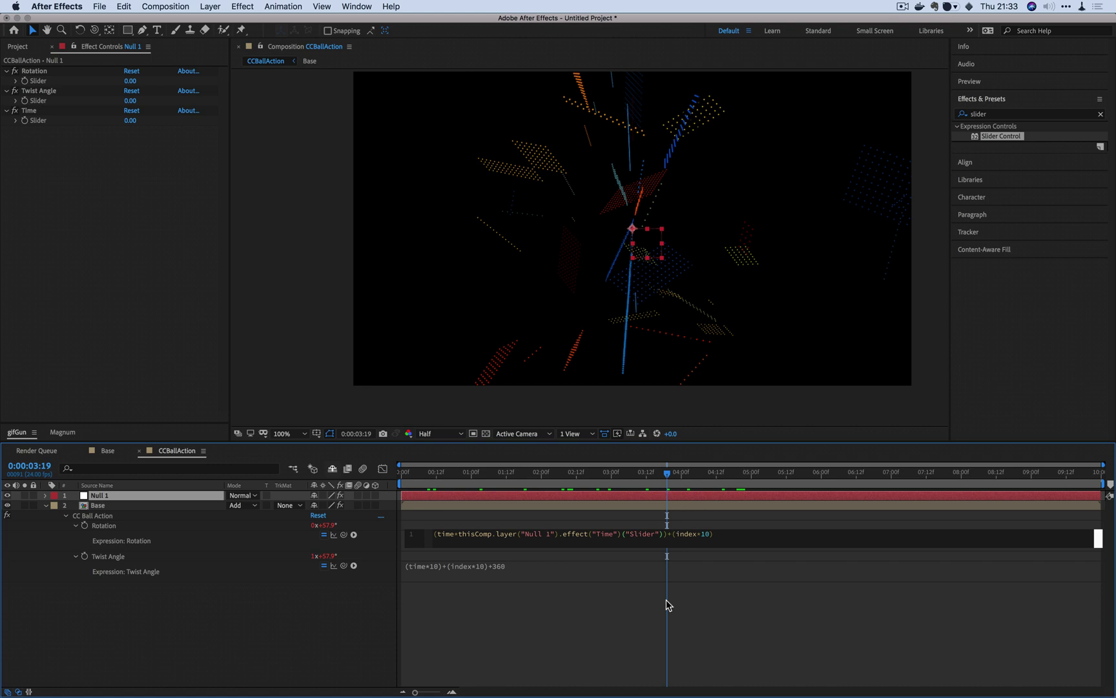
{"action": "left_click", "coordinate": [666, 600]}
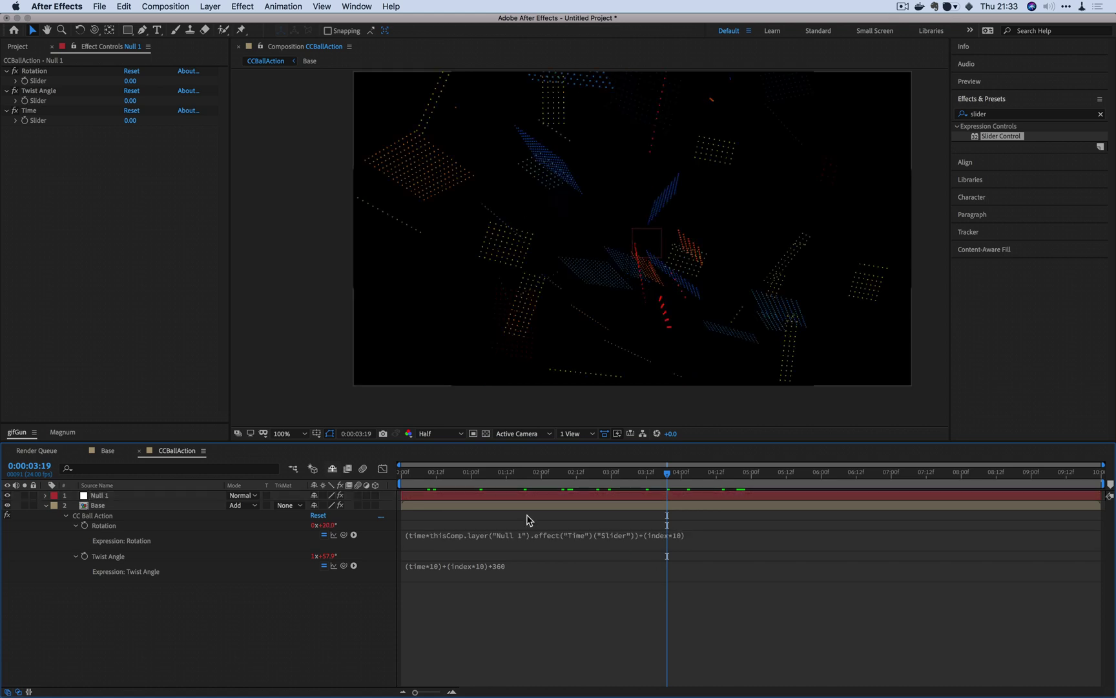
{"action": "left_click", "coordinate": [632, 533]}
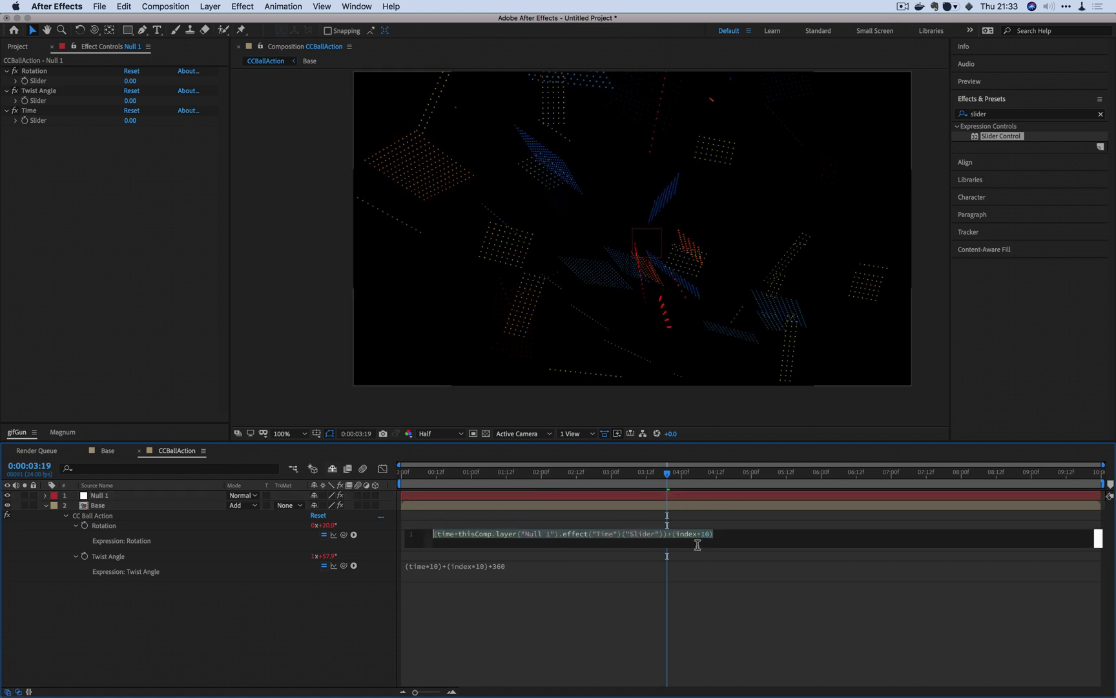
{"action": "key", "text": "Right"}
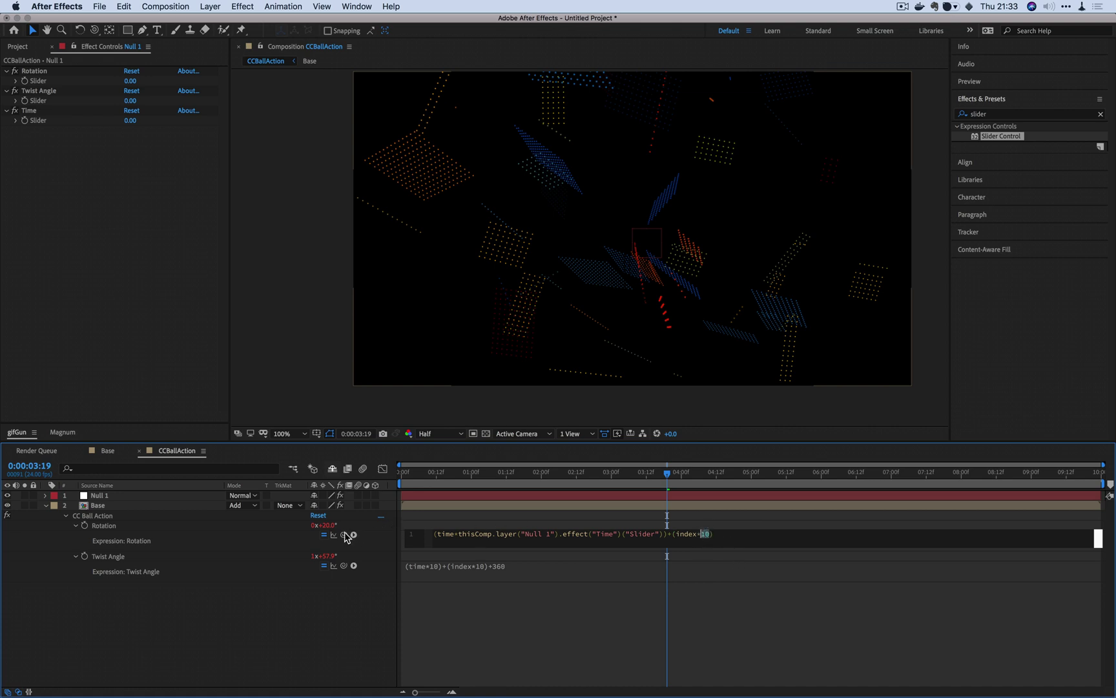
{"action": "left_click_drag", "start_coordinate": [343, 534], "coordinate": [309, 362]}
{"action": "left_click_drag", "start_coordinate": [52, 96], "coordinate": [34, 82]}
{"action": "left_click", "coordinate": [197, 639]}
Link the Twist Angle expression's multipliers to Null 1's Time and Twist Angle sliders.
{"action": "left_click", "coordinate": [443, 567]}
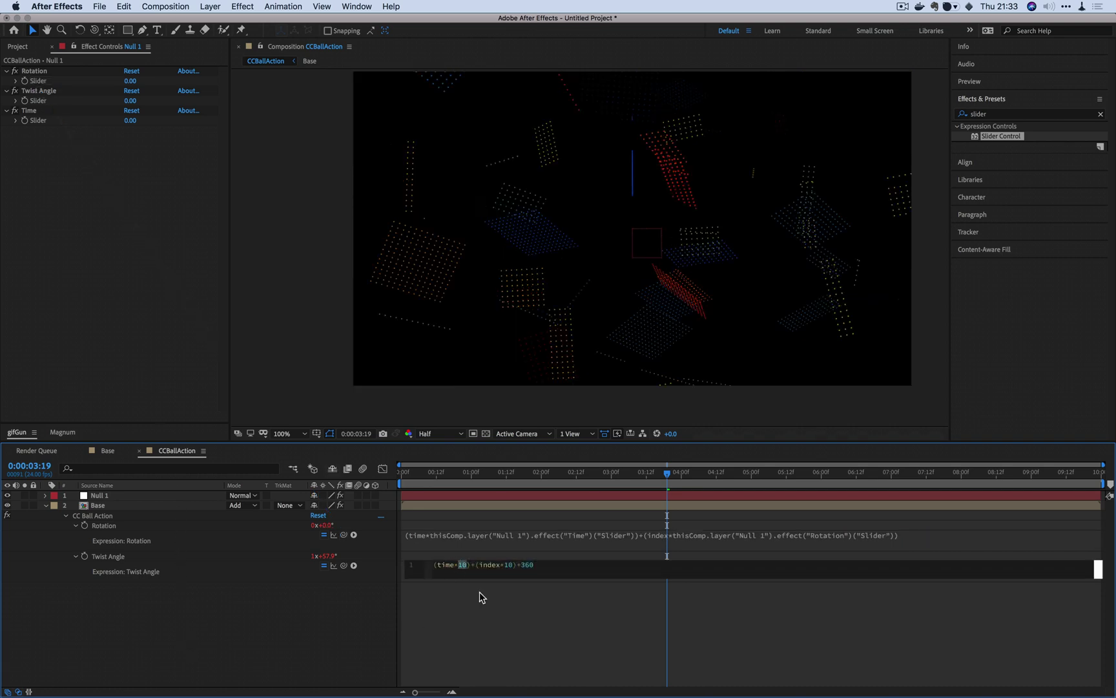
{"action": "left_click_drag", "start_coordinate": [344, 566], "coordinate": [35, 120]}
{"action": "left_click", "coordinate": [748, 586]}
{"action": "left_click", "coordinate": [701, 567]}
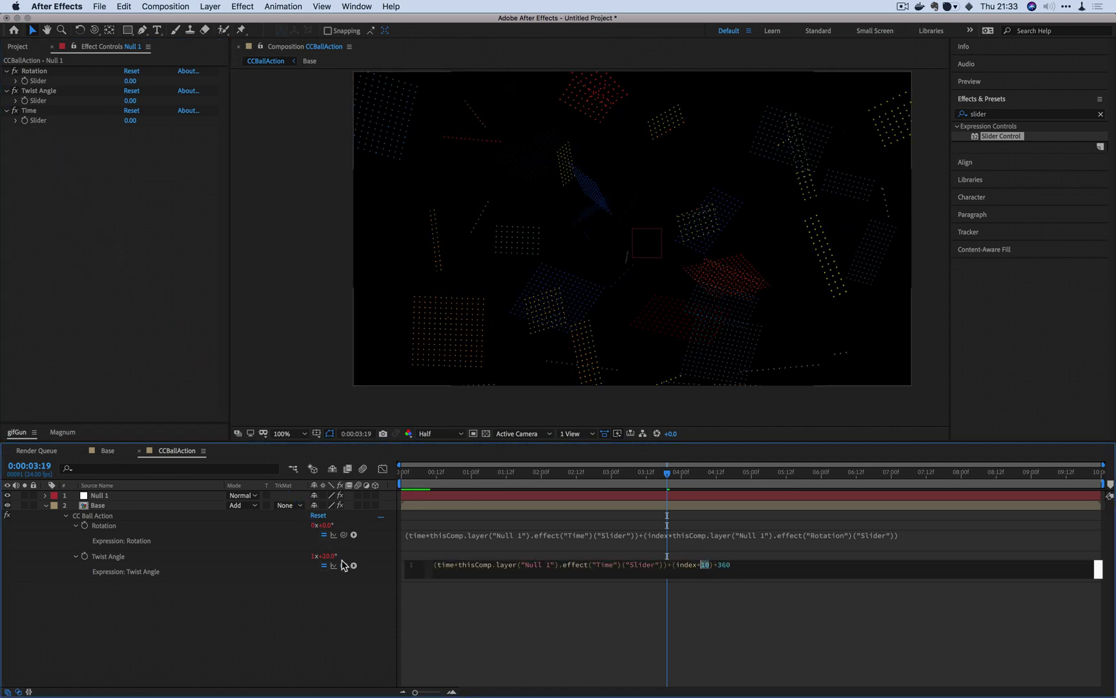
{"action": "left_click_drag", "start_coordinate": [61, 122], "coordinate": [39, 101]}
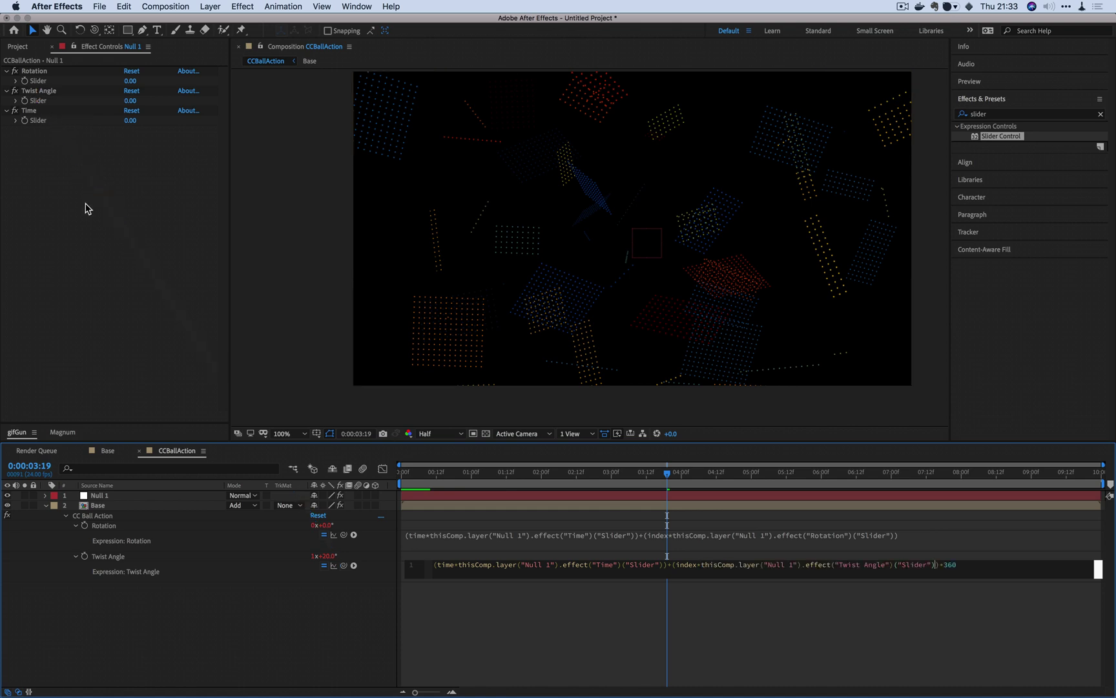
Duplicate the Base layer ten times to make eleven Base layers.
{"action": "left_click", "coordinate": [122, 242]}
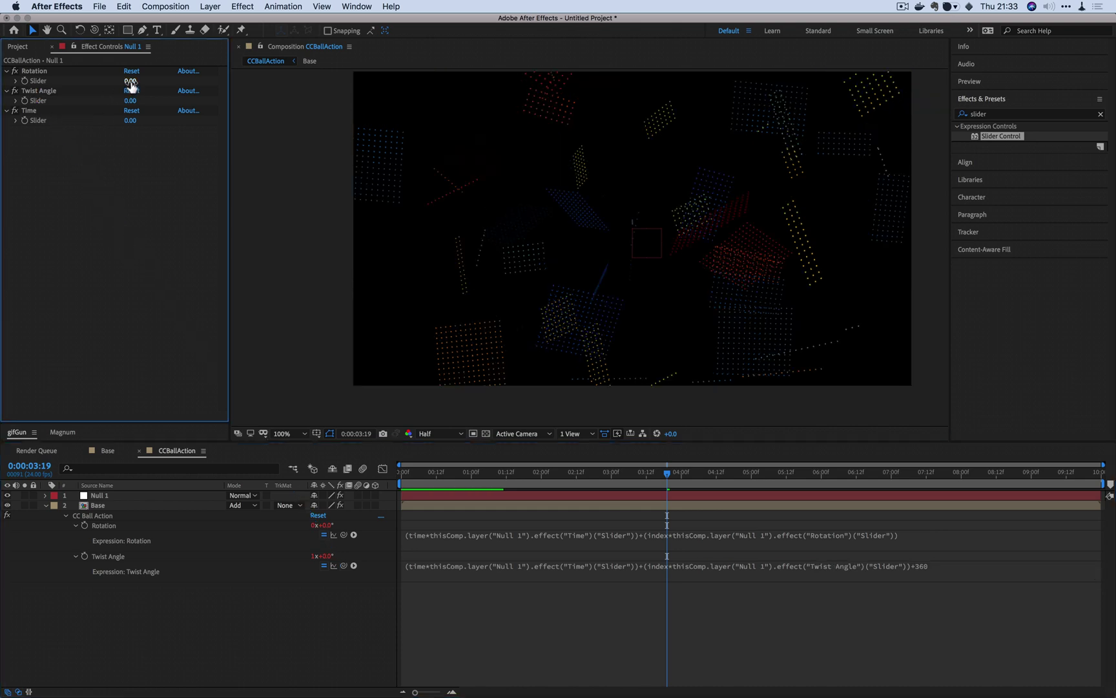
{"action": "left_click_drag", "start_coordinate": [130, 83], "coordinate": [136, 82]}
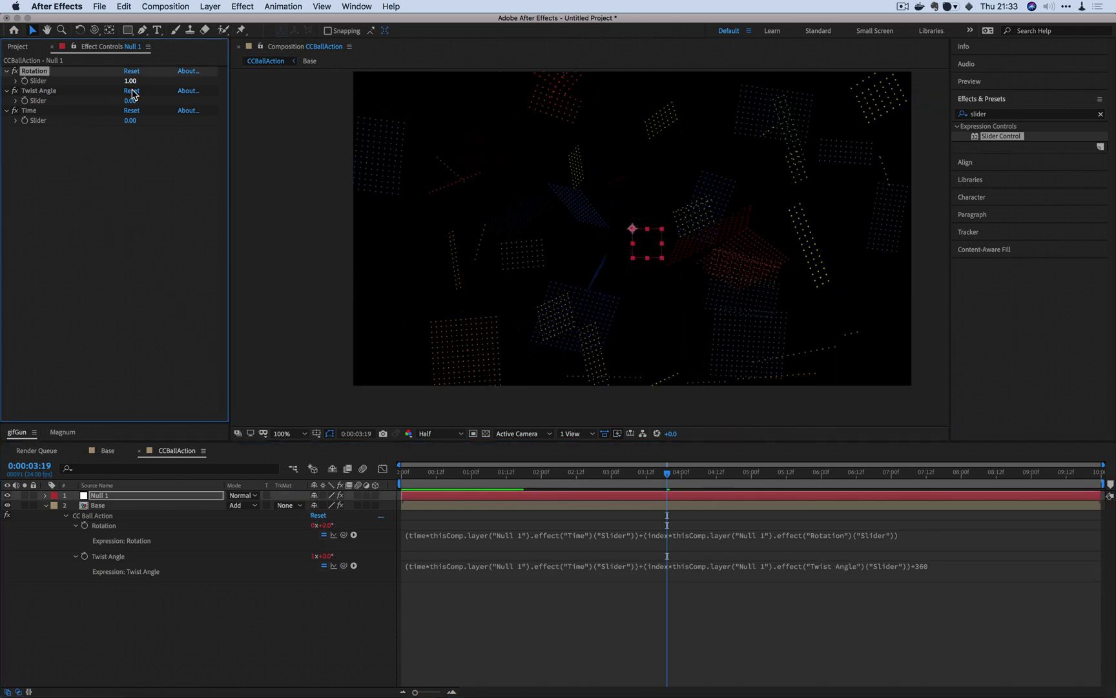
{"action": "key", "text": "super+z"}
{"action": "left_click", "coordinate": [109, 508]}
{"action": "key", "text": "super+d"}
{"action": "key", "text": "super+d"}
{"action": "key", "text": "super+d"}
{"action": "key", "text": "super+d"}
{"action": "key", "text": "super+d"}
{"action": "key", "text": "super+d"}
{"action": "key", "text": "super+d"}
{"action": "key", "text": "super+d"}
{"action": "key", "text": "super+d"}
{"action": "key", "text": "super+d"}
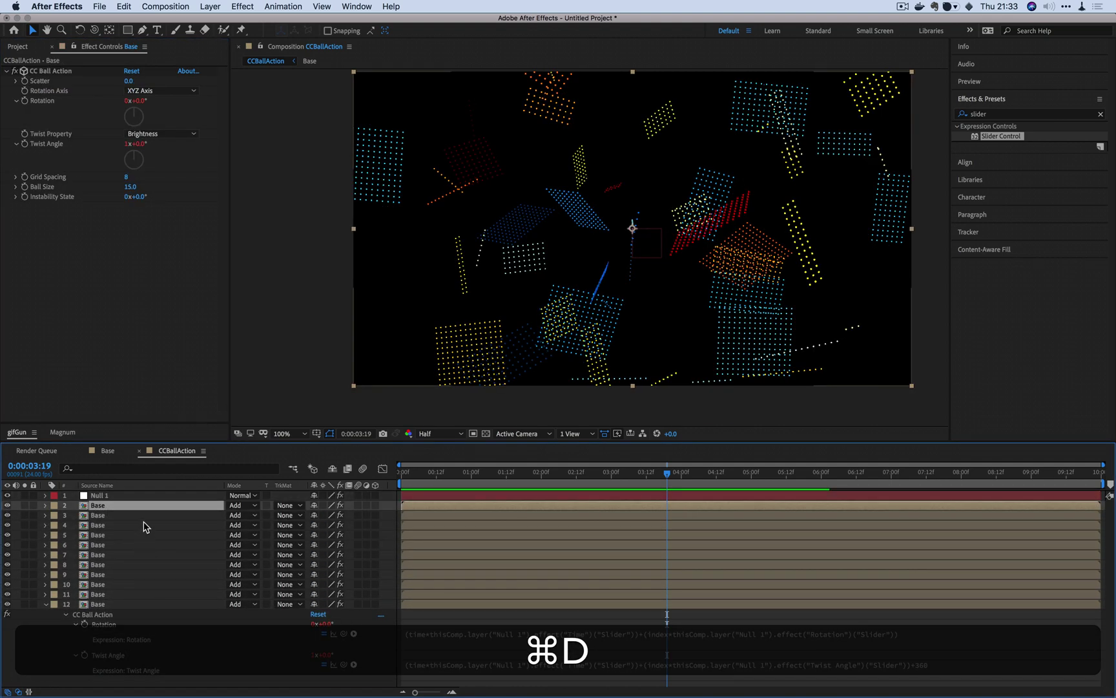
Set Null 1's Twist Angle slider to 1 and Rotation slider to 3.
{"action": "left_click", "coordinate": [100, 495]}
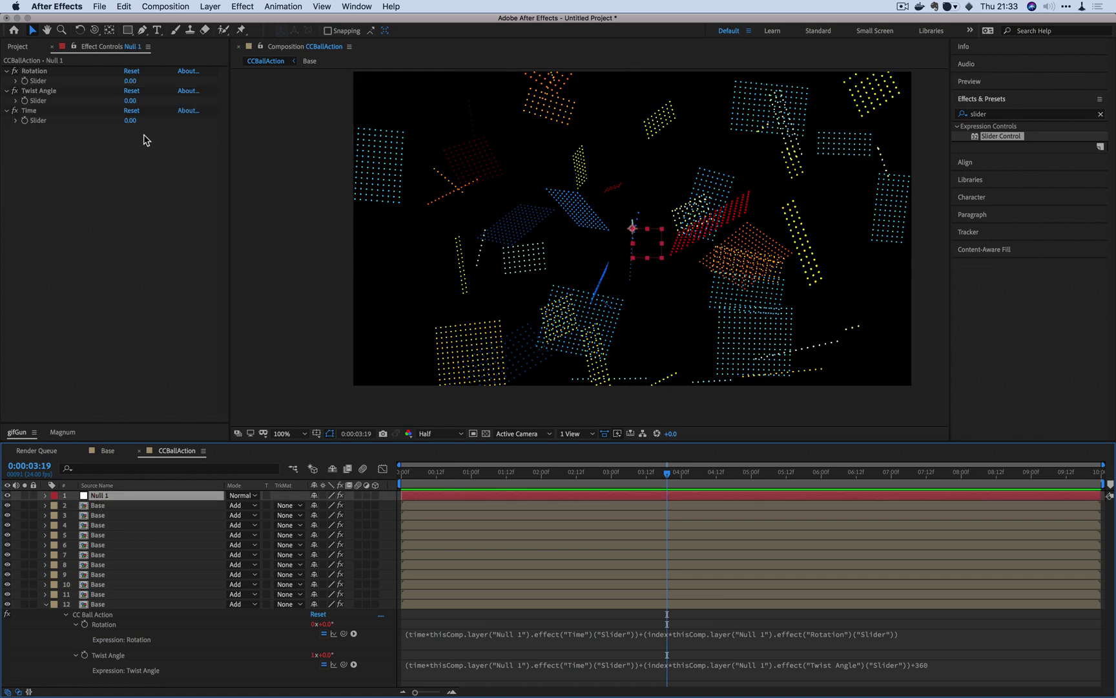
{"action": "left_click", "coordinate": [129, 100]}
{"action": "type", "text": "1"}
{"action": "key", "text": "Return"}
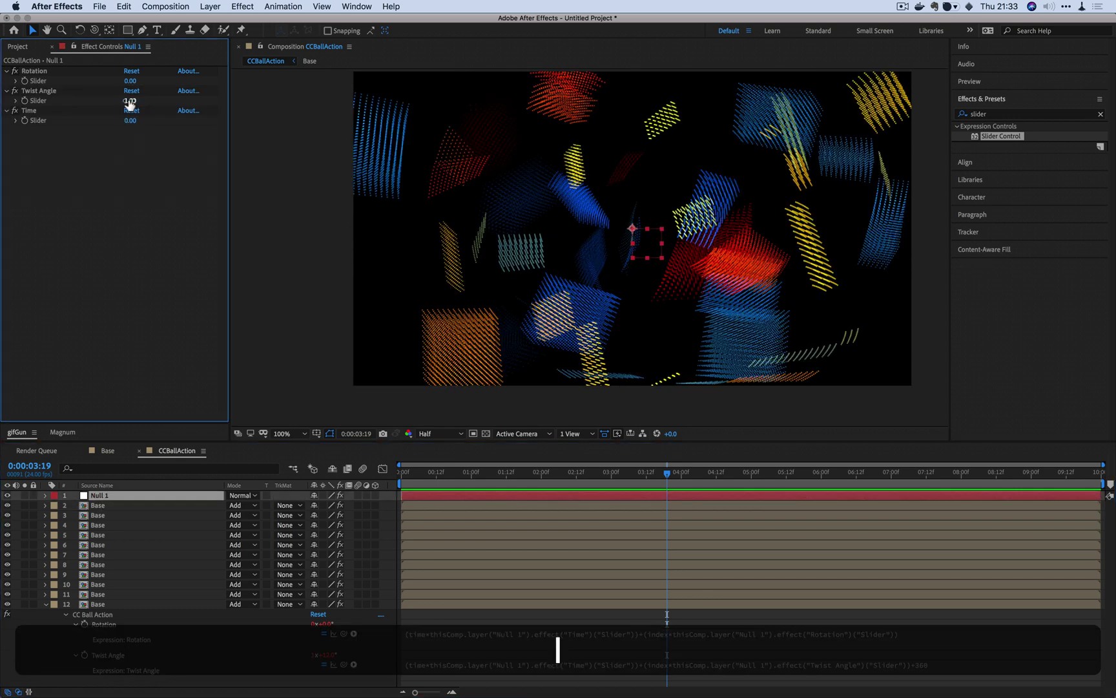
{"action": "type", "text": "2"}
{"action": "left_click", "coordinate": [142, 187]}
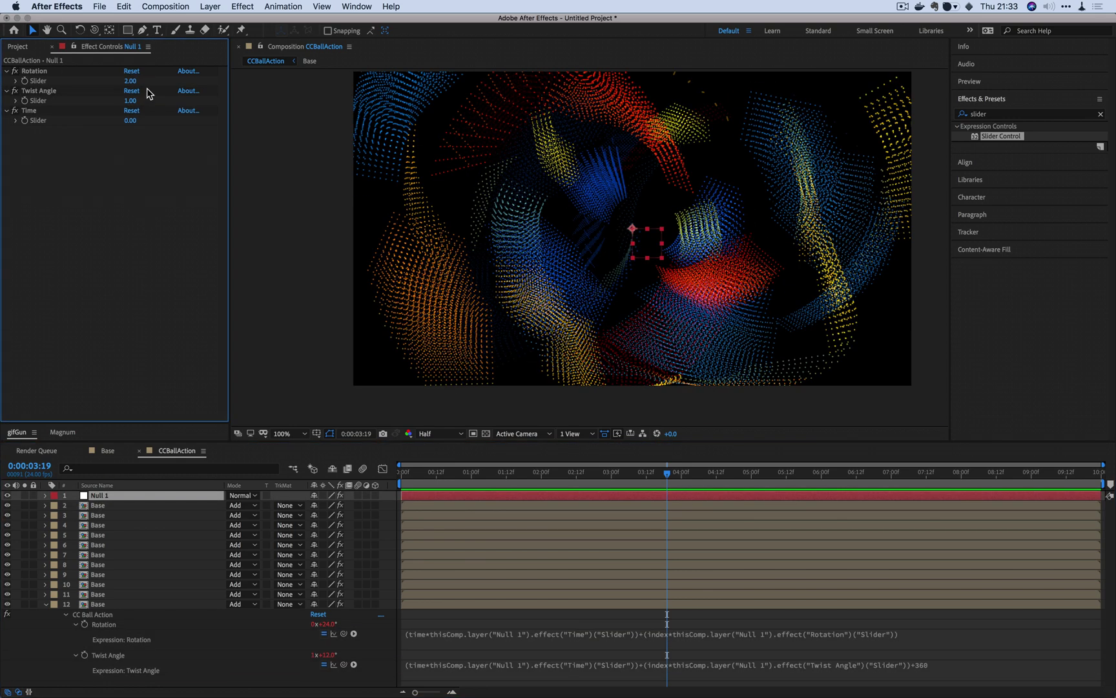
{"action": "left_click", "coordinate": [132, 82]}
{"action": "type", "text": "3"}
{"action": "key", "text": "Tab"}
{"action": "left_click", "coordinate": [194, 217]}
Set the Time slider to 29 and preview the particle tunnel.
{"action": "left_click", "coordinate": [131, 123]}
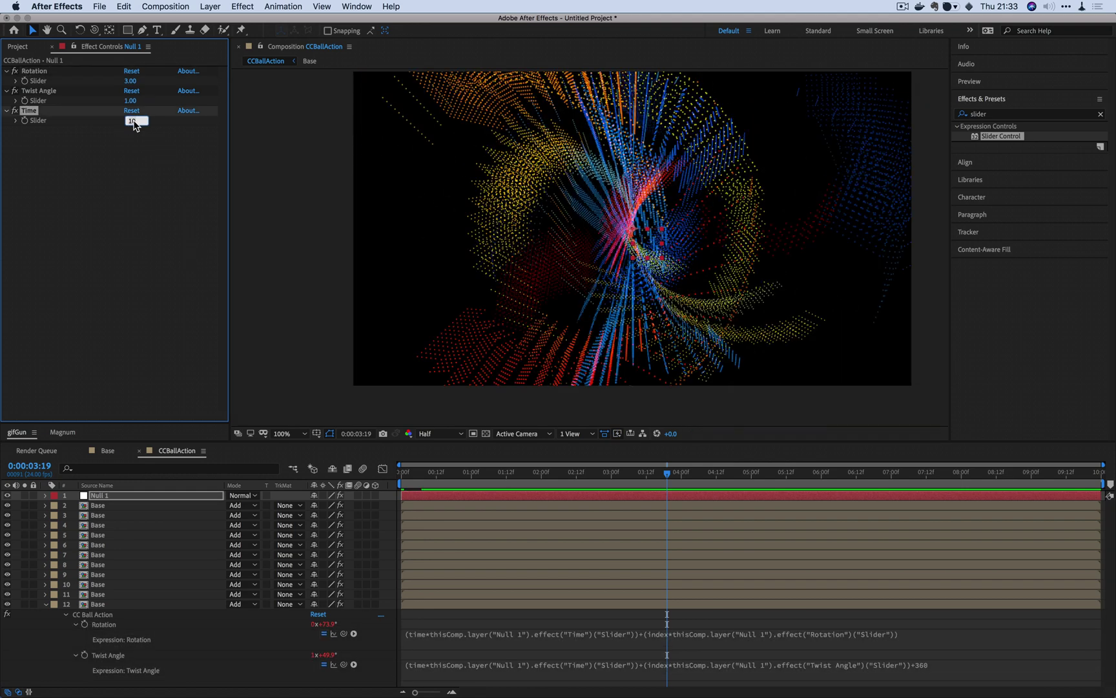
{"action": "type", "text": "2"}
{"action": "left_click", "coordinate": [154, 198]}
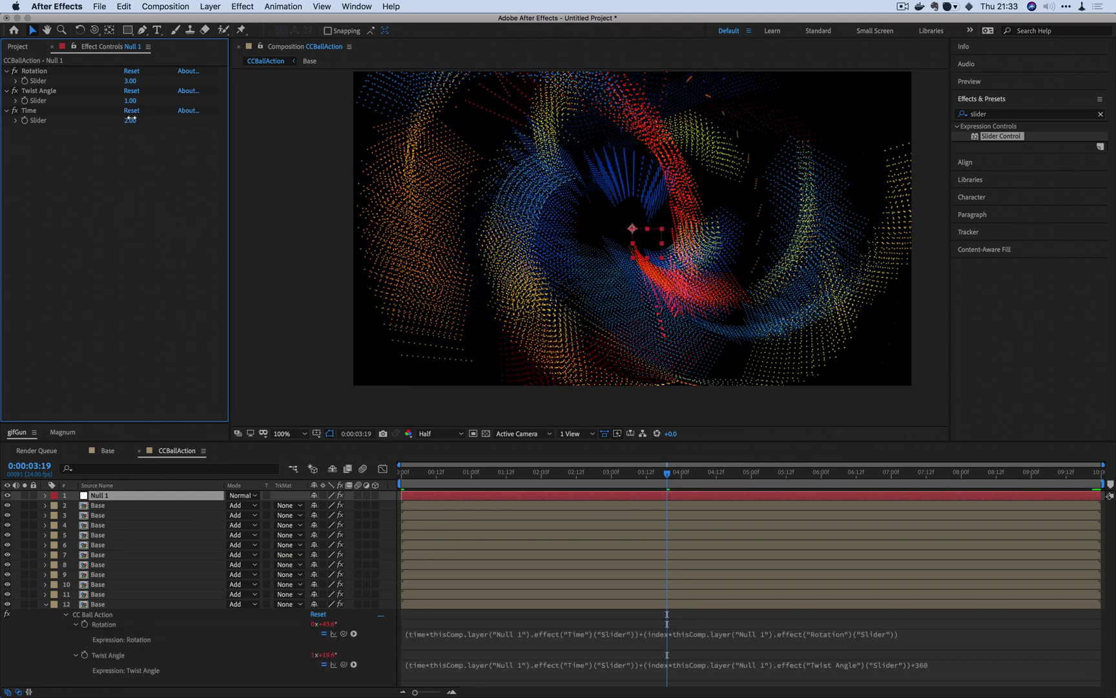
{"action": "left_click_drag", "start_coordinate": [132, 119], "coordinate": [146, 168]}
{"action": "key", "text": "space"}
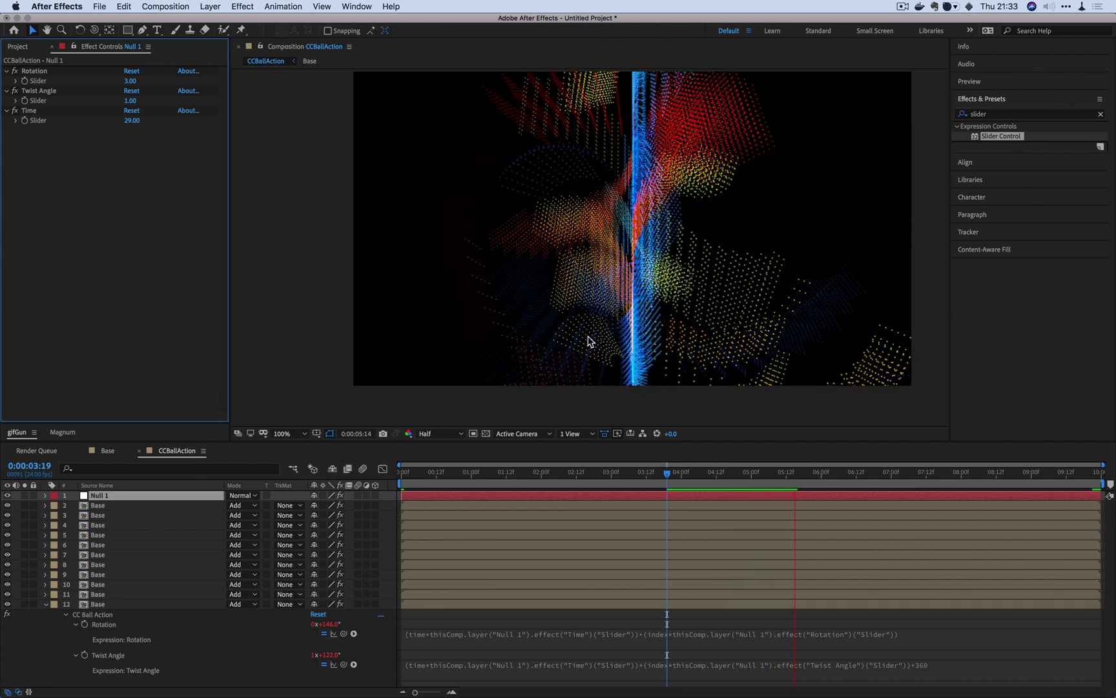
{"action": "key", "text": "space"}
Add a new Camera 1 to the comp with an angle of view of about 80°.
{"action": "left_click", "coordinate": [45, 604]}
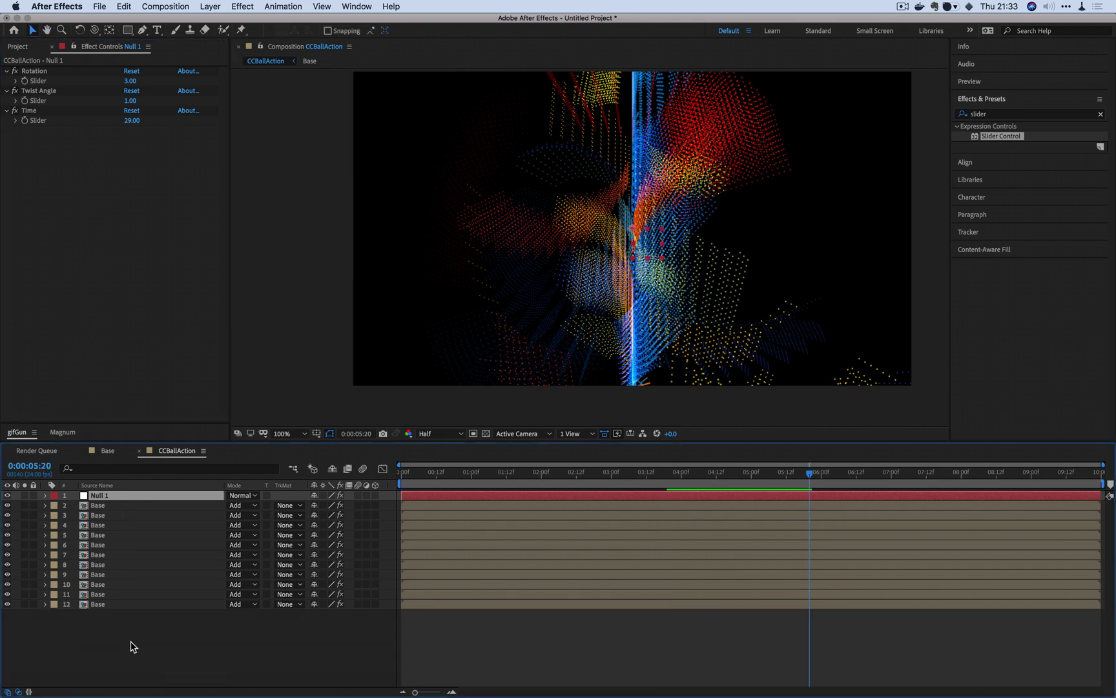
{"action": "right_click", "coordinate": [132, 646]}
{"action": "mouse_move", "coordinate": [193, 570]}
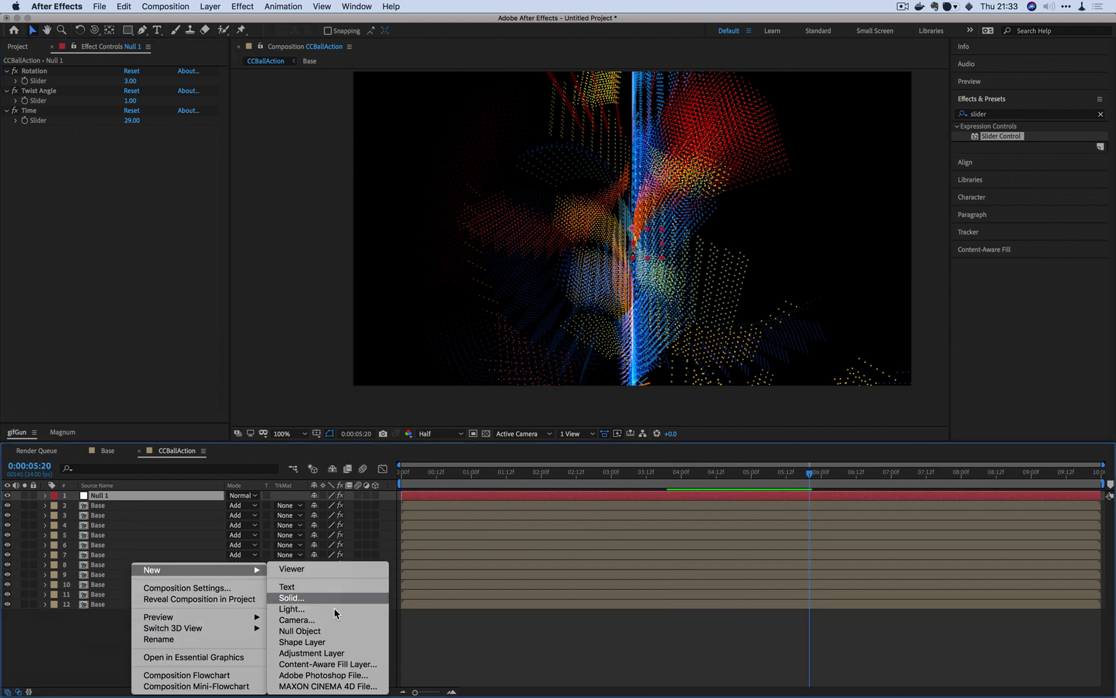
{"action": "left_click", "coordinate": [388, 619]}
{"action": "left_click_drag", "start_coordinate": [303, 202], "coordinate": [310, 202]}
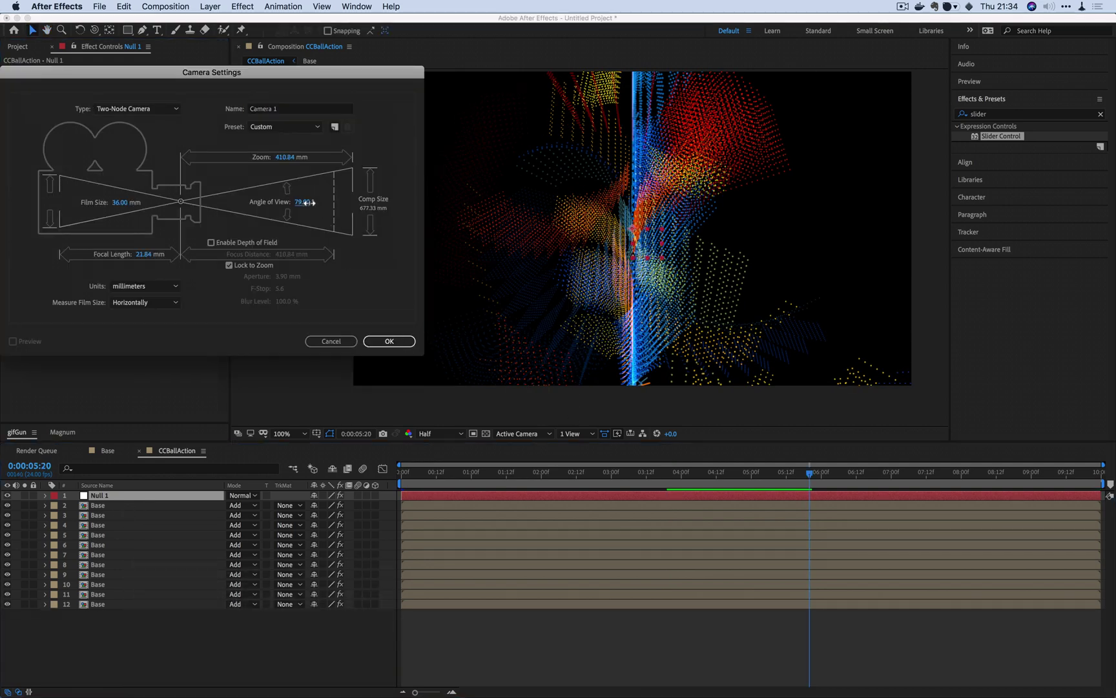
{"action": "left_click", "coordinate": [396, 343]}
Orbit the camera around the particles and play back the preview.
{"action": "key", "text": "c"}
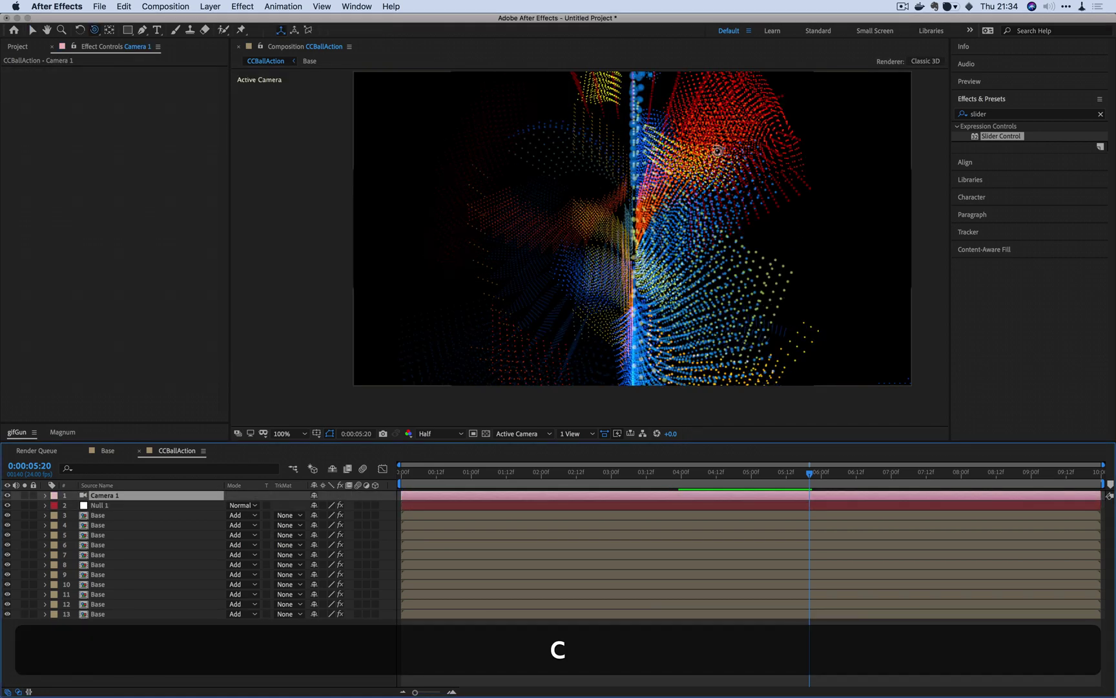
{"action": "left_click_drag", "start_coordinate": [724, 149], "coordinate": [604, 201]}
{"action": "key", "text": "space"}
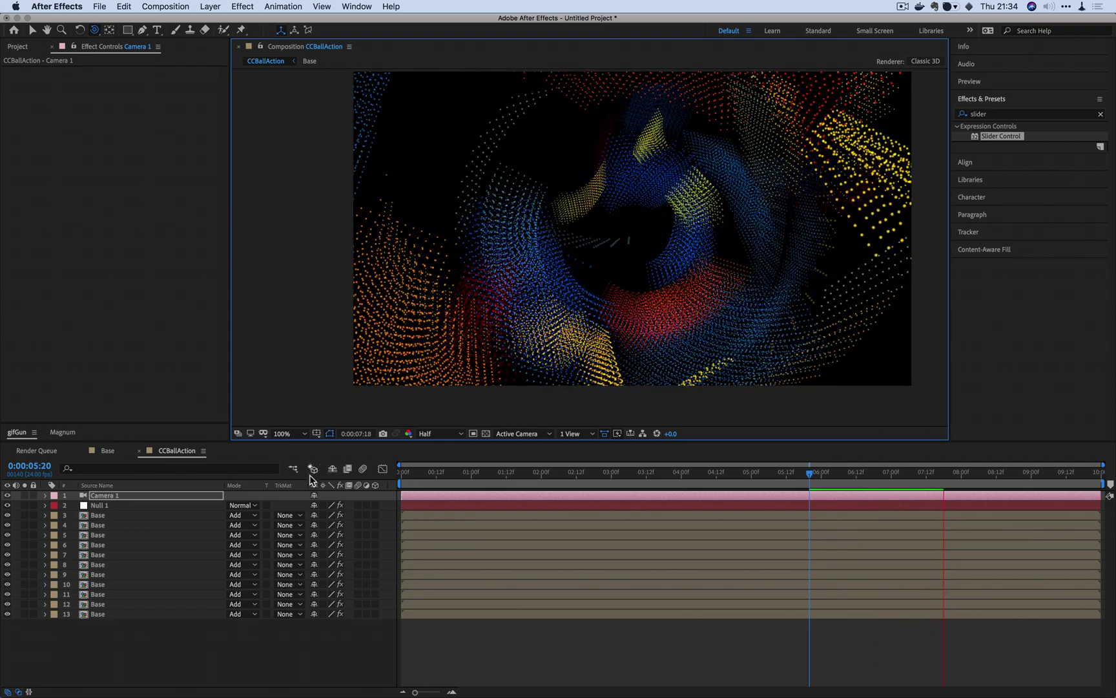
Stop playback at 0:00:07:19, delete Base copies 2–12, and keep only the original Base layer.
{"action": "key", "text": "space"}
{"action": "left_click", "coordinate": [97, 515]}
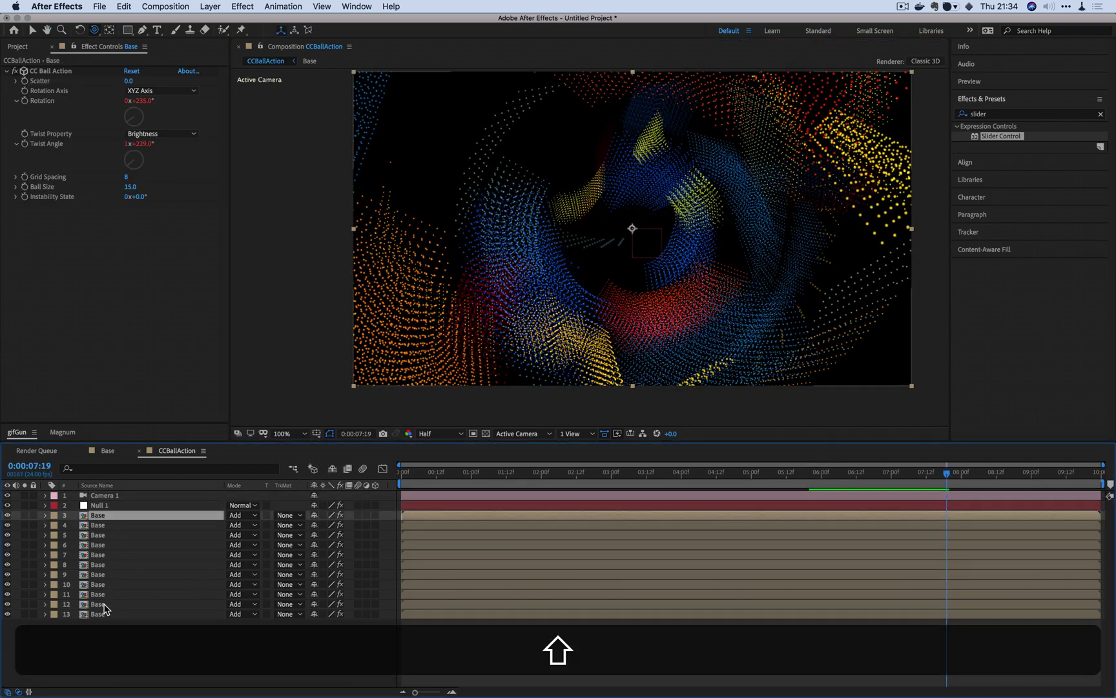
{"action": "left_click", "coordinate": [100, 605], "text": "shift"}
{"action": "key", "text": "BackSpace"}
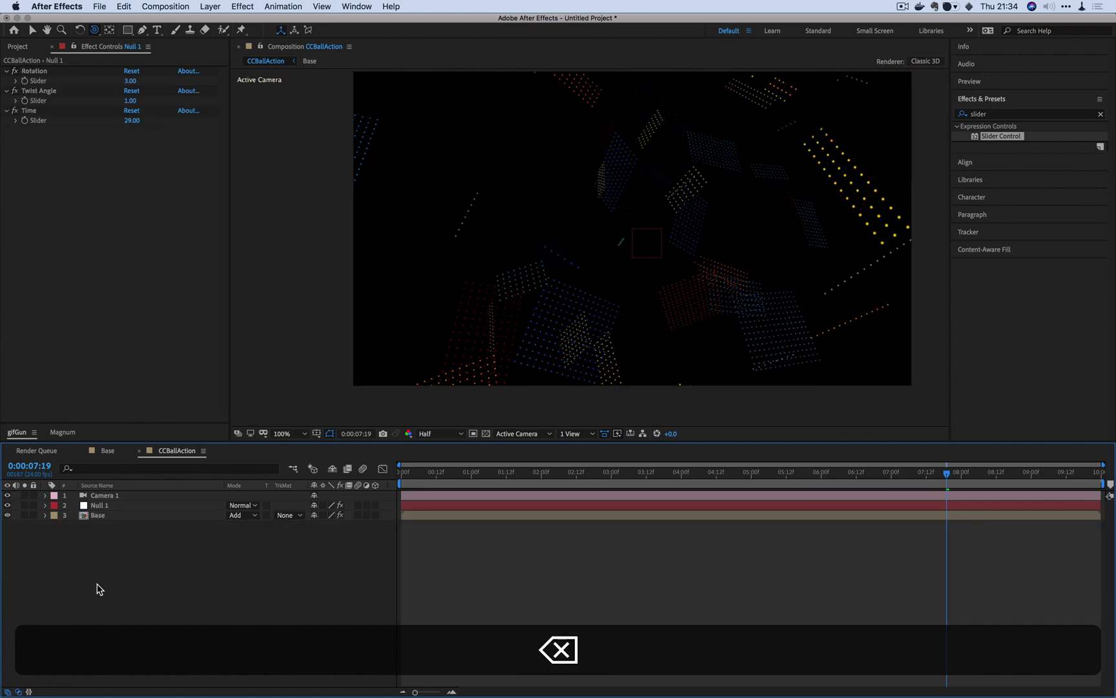
{"action": "left_click", "coordinate": [91, 515]}
Give Base's Ball Size the expression index+2, then return to about three seconds.
{"action": "key", "text": "alt"}
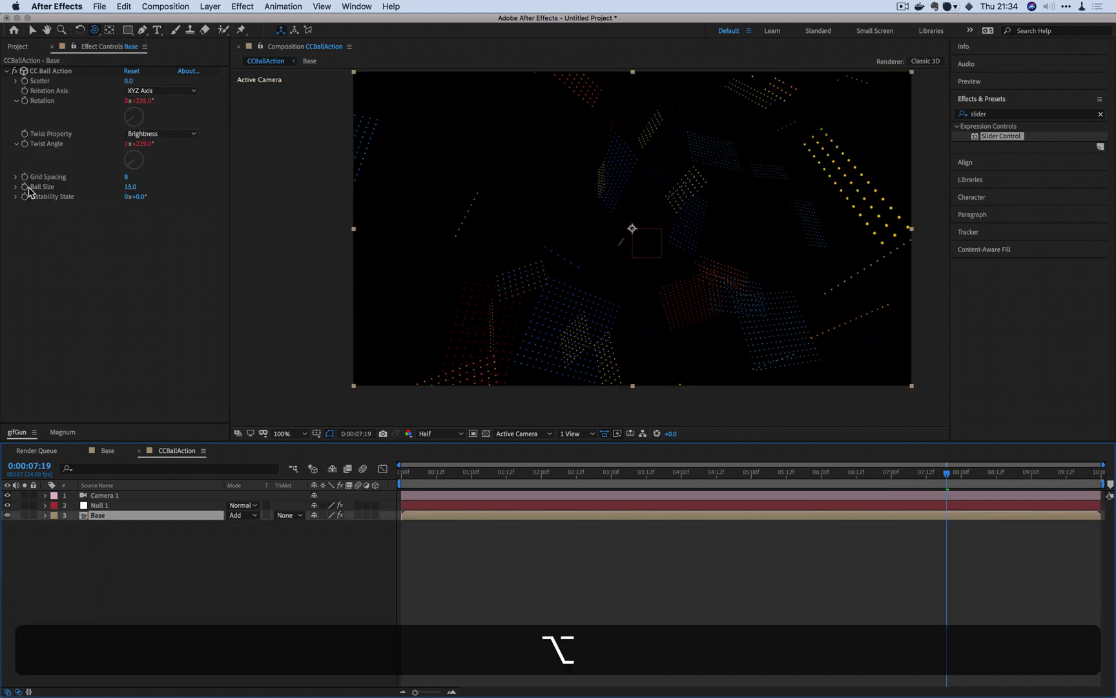
{"action": "left_click", "coordinate": [25, 186], "text": "alt"}
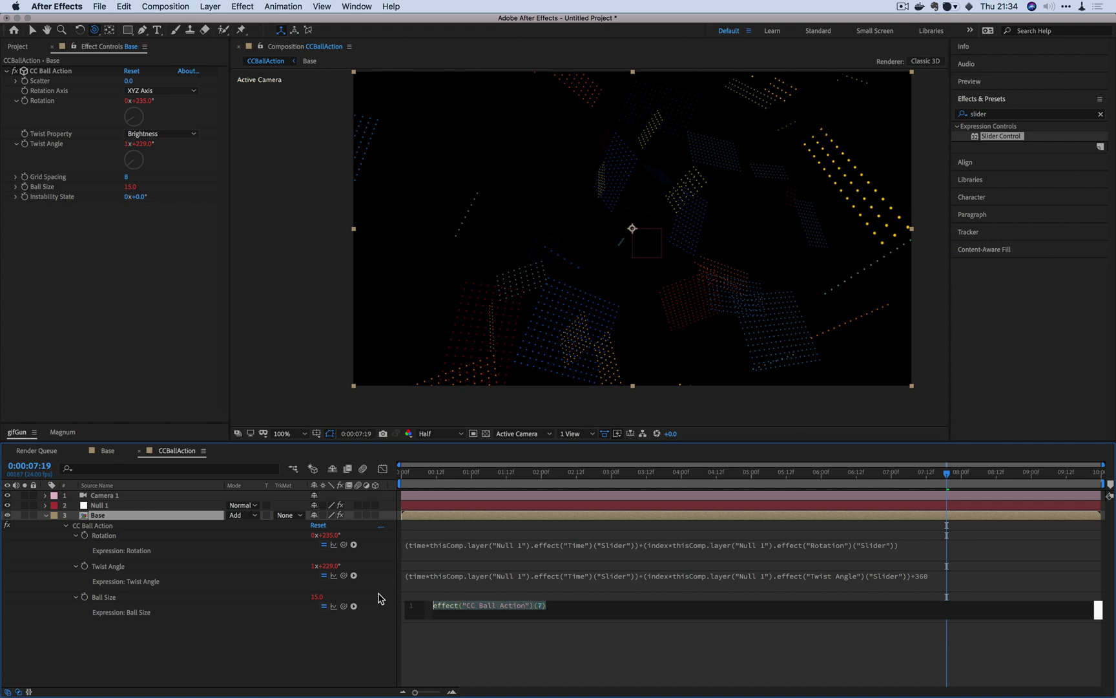
{"action": "key", "text": "BackSpace"}
{"action": "type", "text": "e"}
{"action": "key", "text": "BackSpace"}
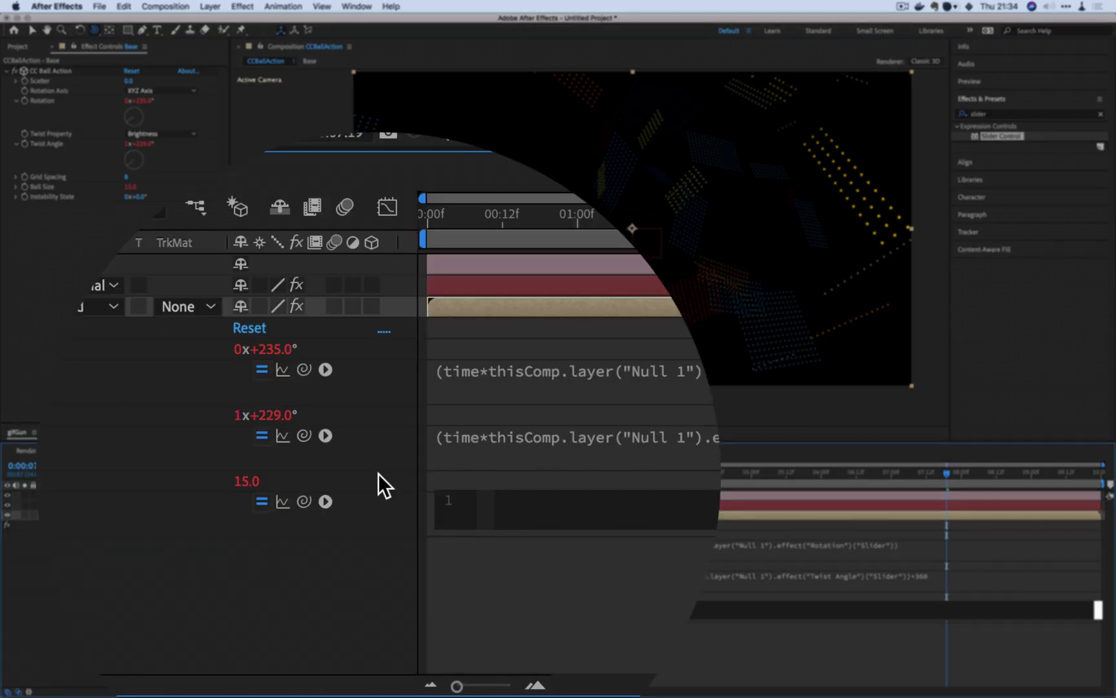
{"action": "type", "text": "index+2"}
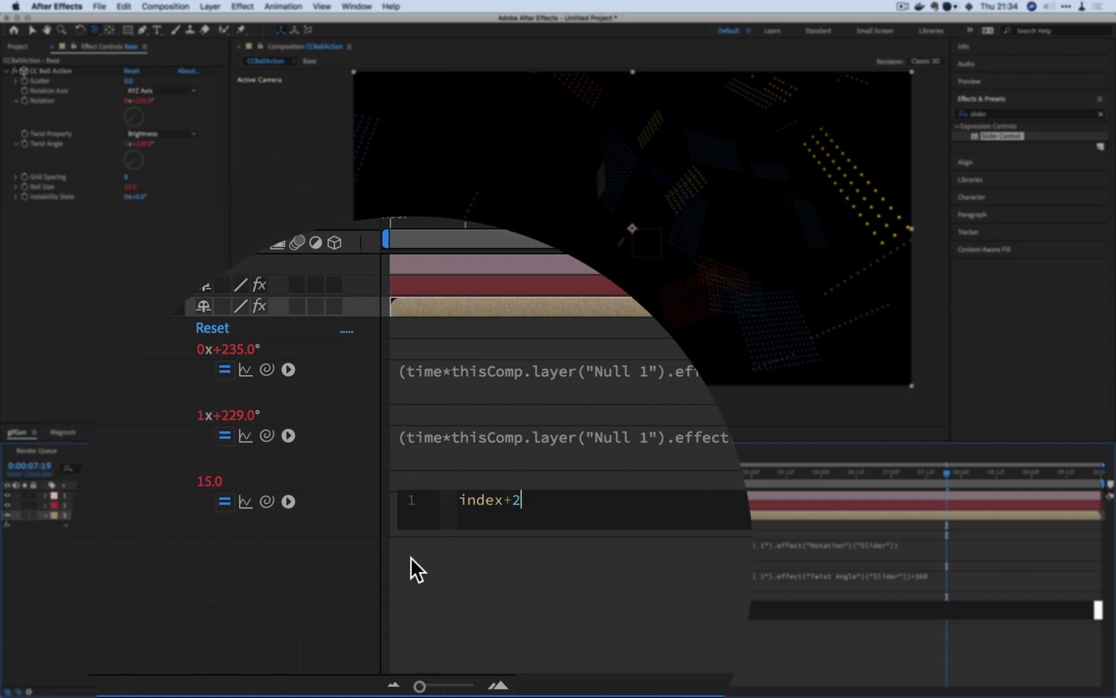
{"action": "left_click", "coordinate": [454, 652]}
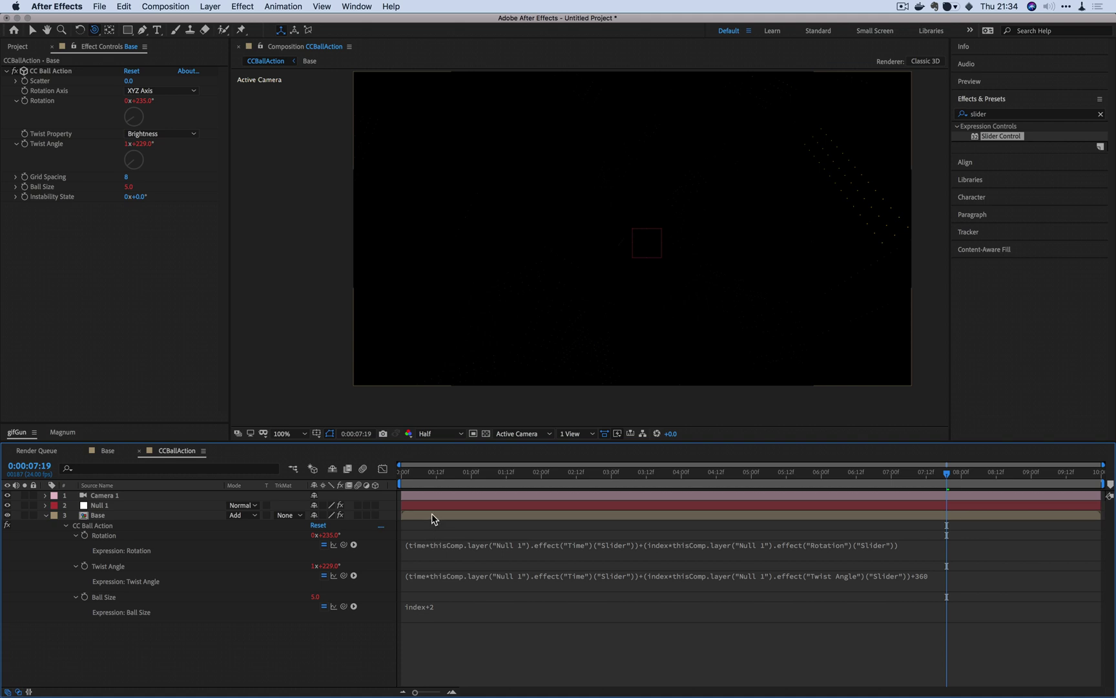
{"action": "left_click_drag", "start_coordinate": [510, 479], "coordinate": [656, 479]}
{"action": "left_click", "coordinate": [466, 514]}
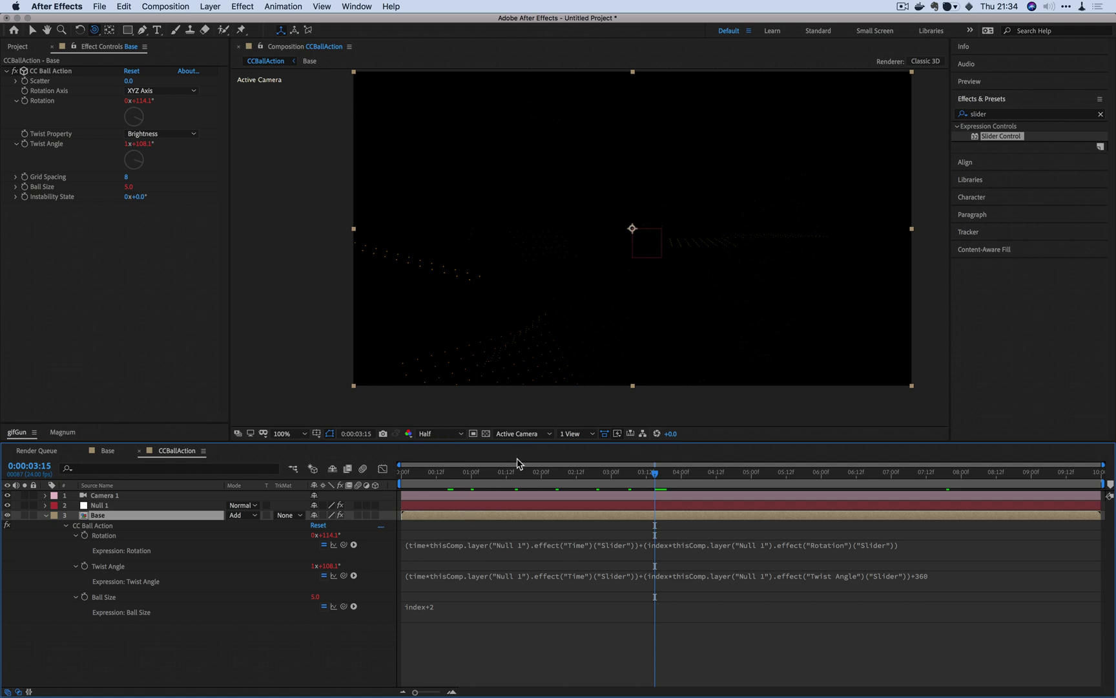
Duplicate the Base layer into about twenty copies and scrub to watch the swirl.
{"action": "key", "text": "super+d"}
{"action": "key", "text": "super+d"}
{"action": "key", "text": "super+d"}
{"action": "key", "text": "super+d"}
{"action": "key", "text": "super+d"}
{"action": "key", "text": "super+d"}
{"action": "key", "text": "super+d"}
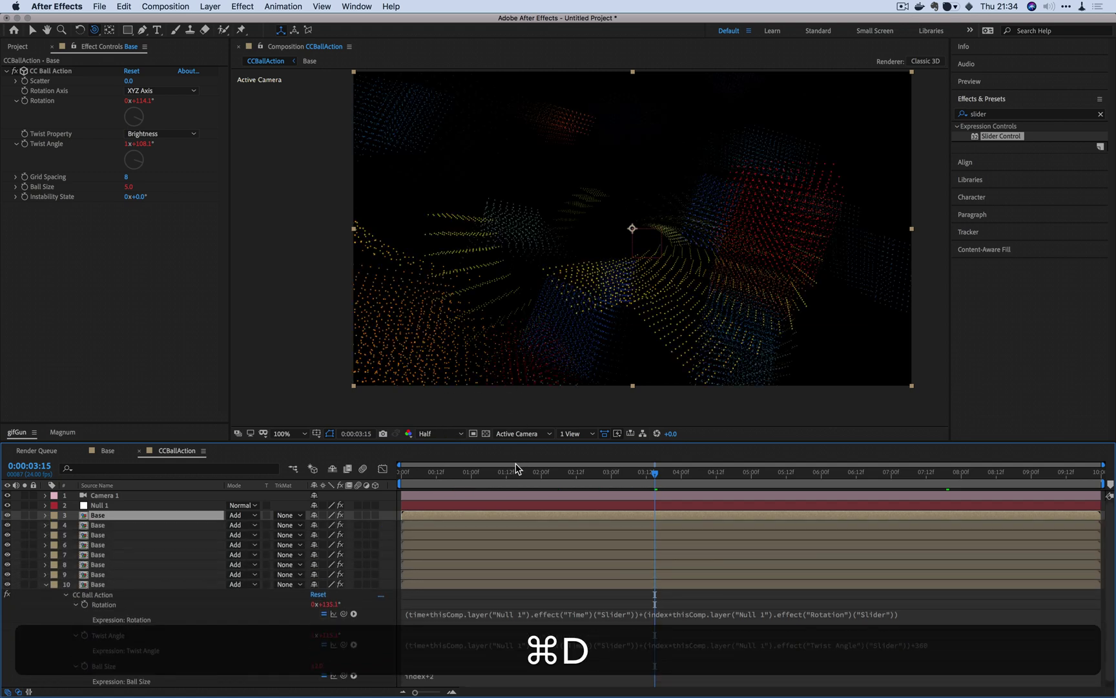
{"action": "key", "text": "super+d"}
{"action": "key", "text": "super+d"}
{"action": "key", "text": "super+d"}
{"action": "key", "text": "super+d"}
{"action": "key", "text": "super+d"}
{"action": "key", "text": "super+d"}
{"action": "key", "text": "super+d"}
{"action": "key", "text": "super+d"}
{"action": "key", "text": "super+d"}
{"action": "key", "text": "super+d"}
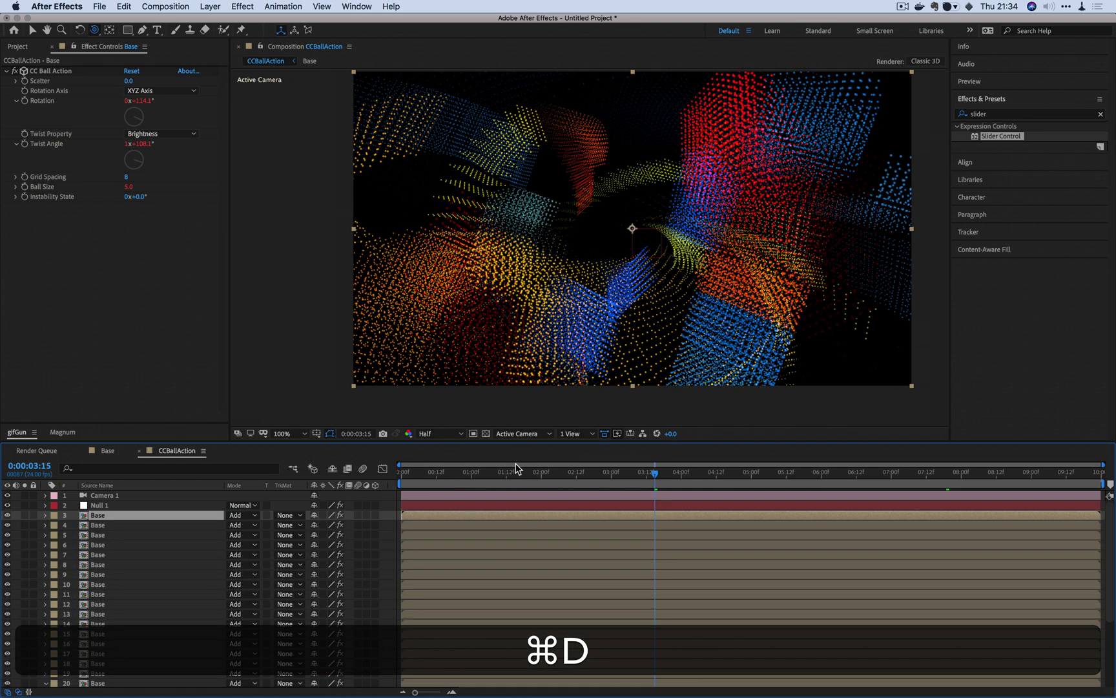
{"action": "left_click_drag", "start_coordinate": [681, 481], "coordinate": [604, 491]}
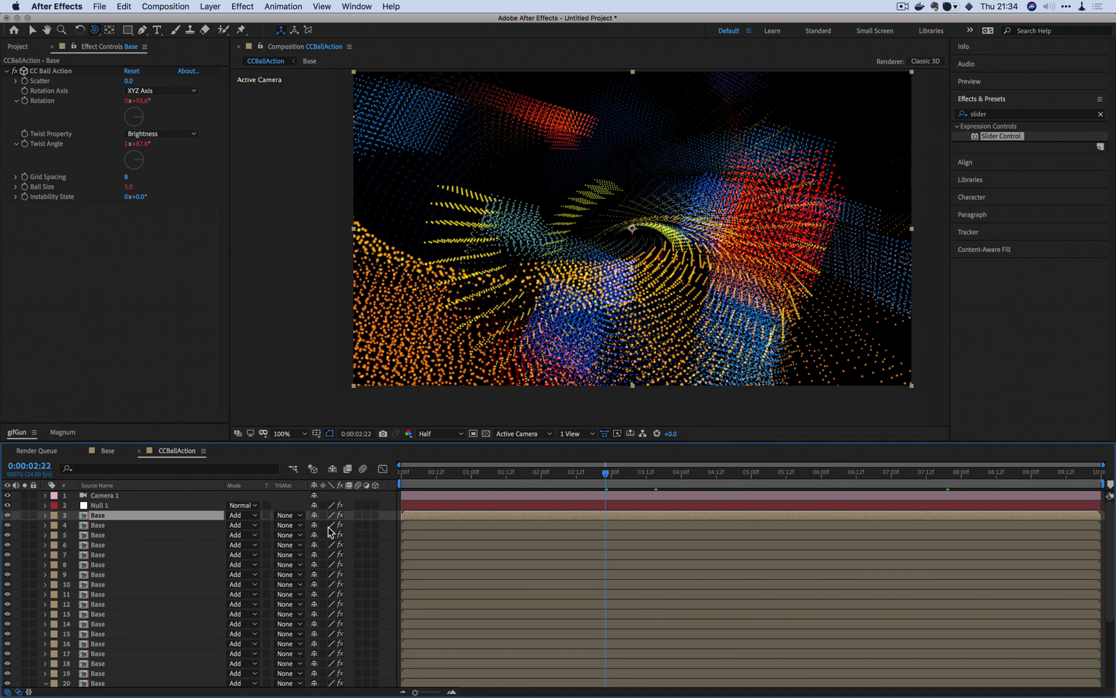
Set Null 1's Rotation slider to 0.50, preview the animation, and orbit the camera.
{"action": "left_click", "coordinate": [112, 505]}
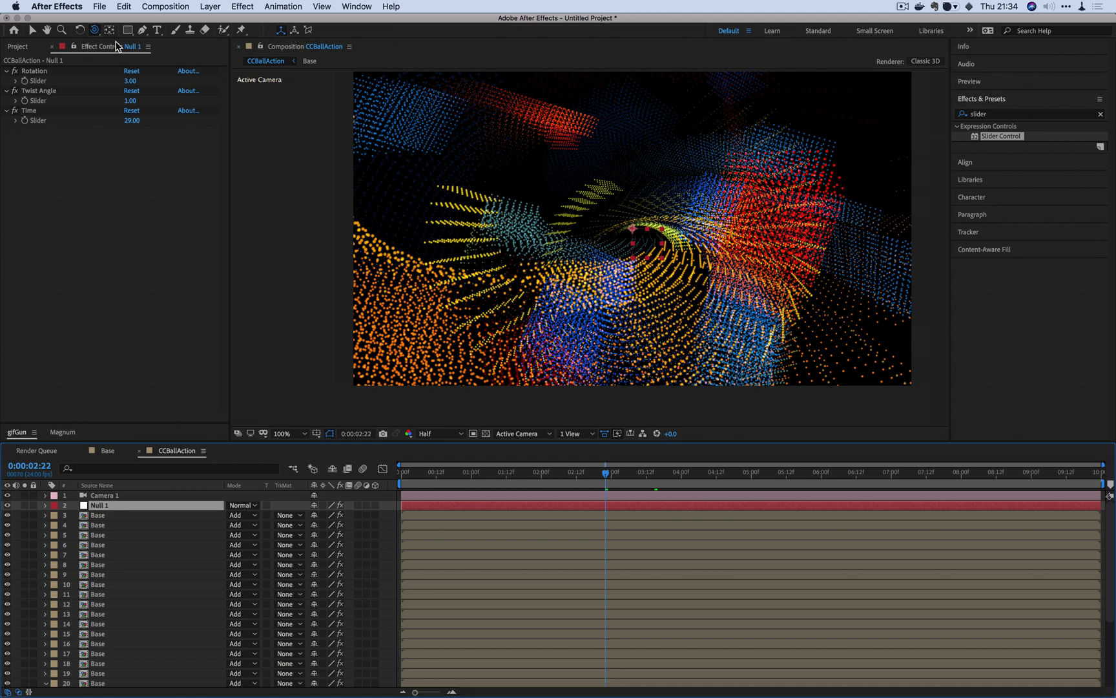
{"action": "left_click", "coordinate": [132, 81]}
{"action": "type", "text": "1"}
{"action": "key", "text": "Return"}
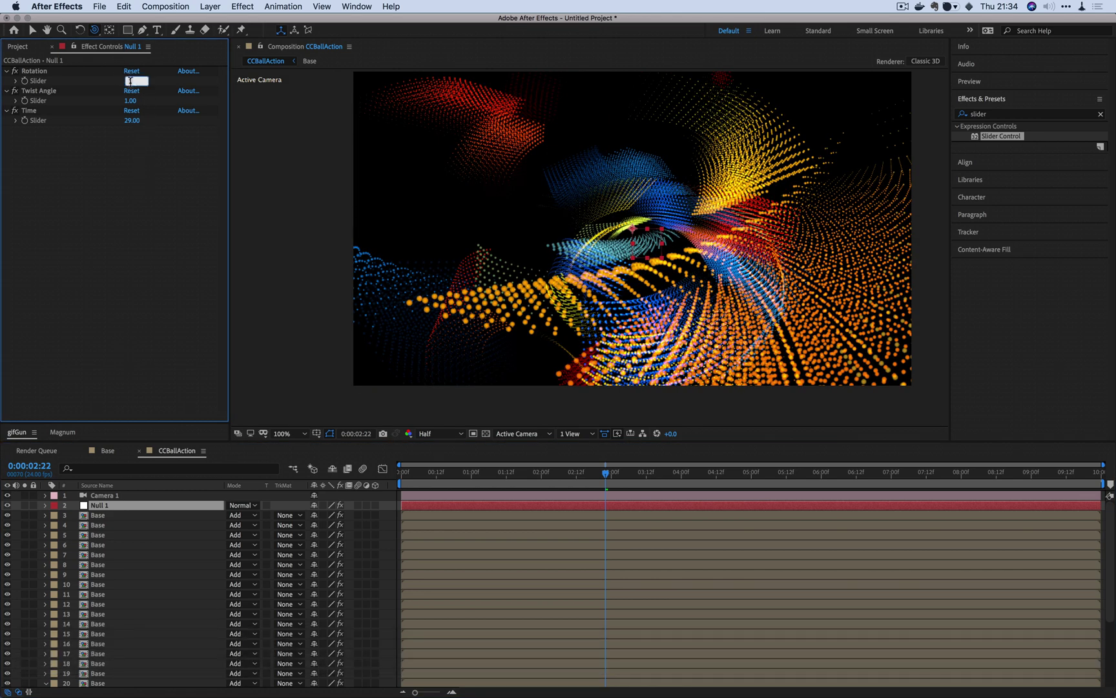
{"action": "type", "text": "0.5"}
{"action": "key", "text": "Return"}
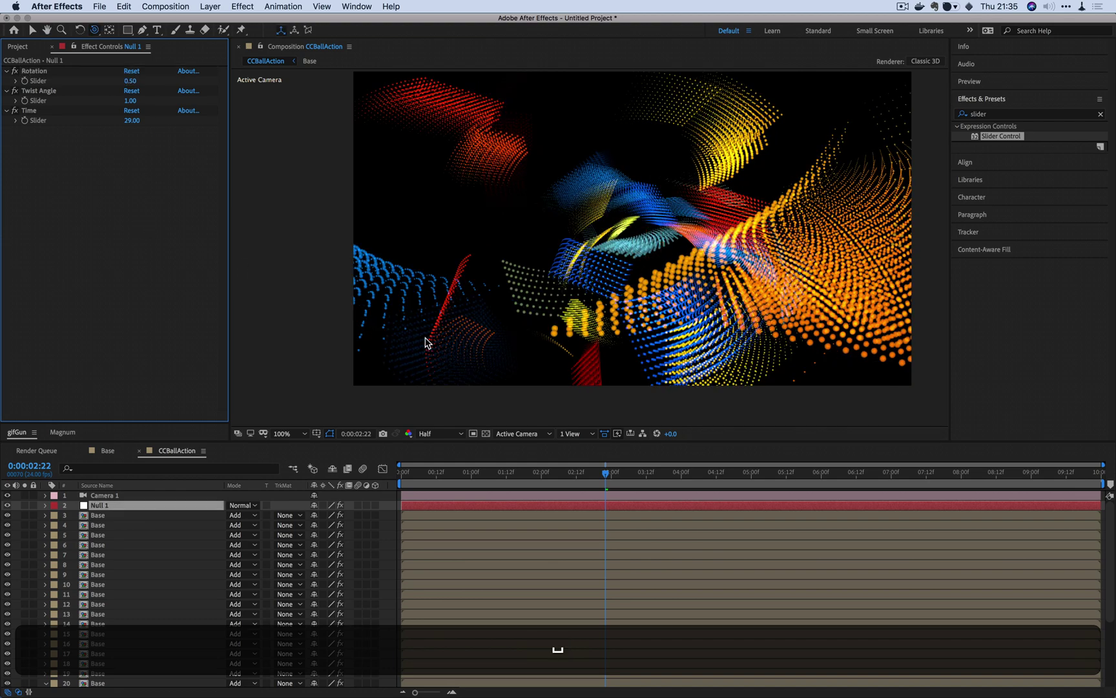
{"action": "key", "text": "space"}
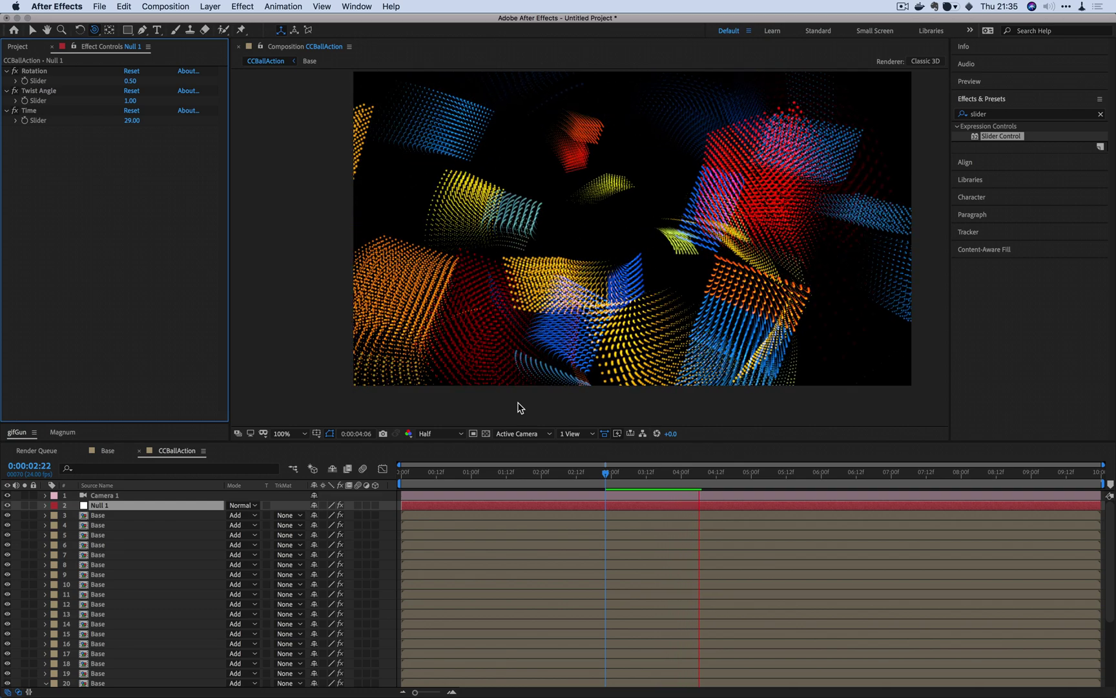
{"action": "key", "text": "space"}
{"action": "left_click_drag", "start_coordinate": [704, 288], "coordinate": [688, 269]}
In the Base precomp, change Colorama's yellow Output Cycle colour to pink.
{"action": "double_click", "coordinate": [491, 585]}
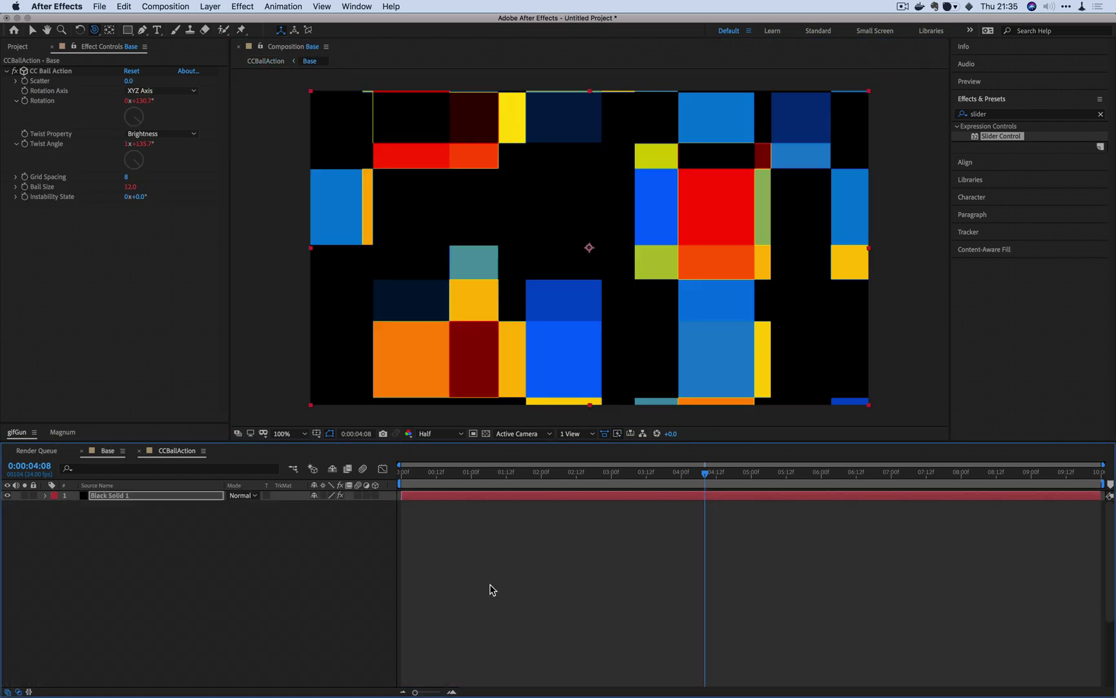
{"action": "scroll", "coordinate": [97, 349], "scroll_direction": "down", "scroll_amount": 4}
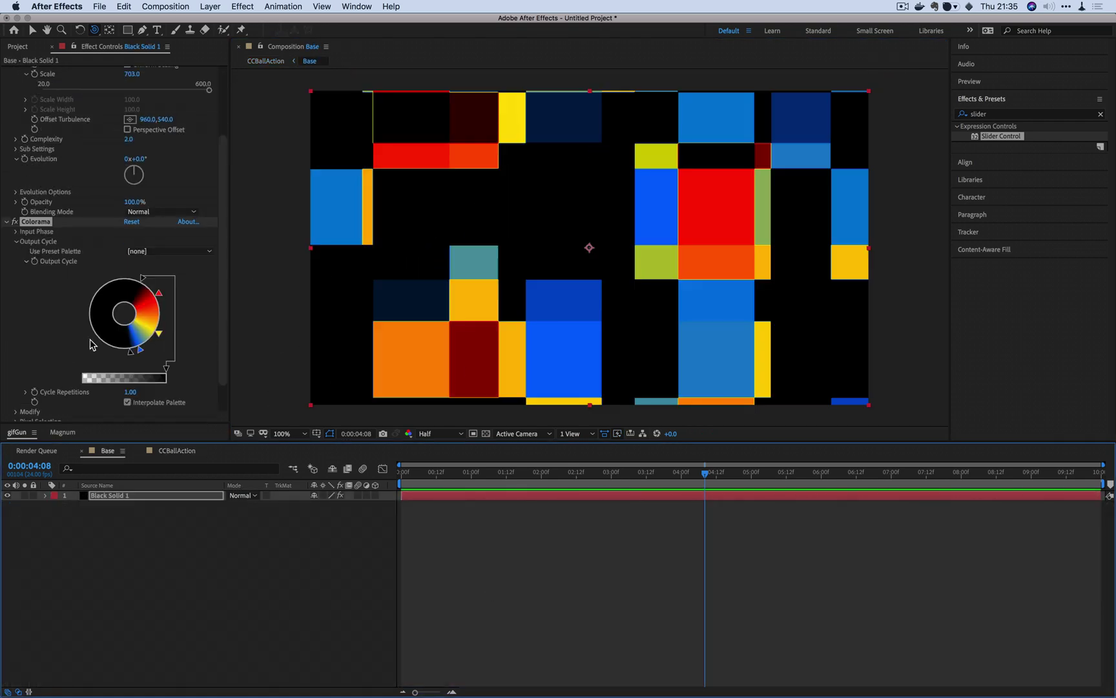
{"action": "double_click", "coordinate": [159, 352]}
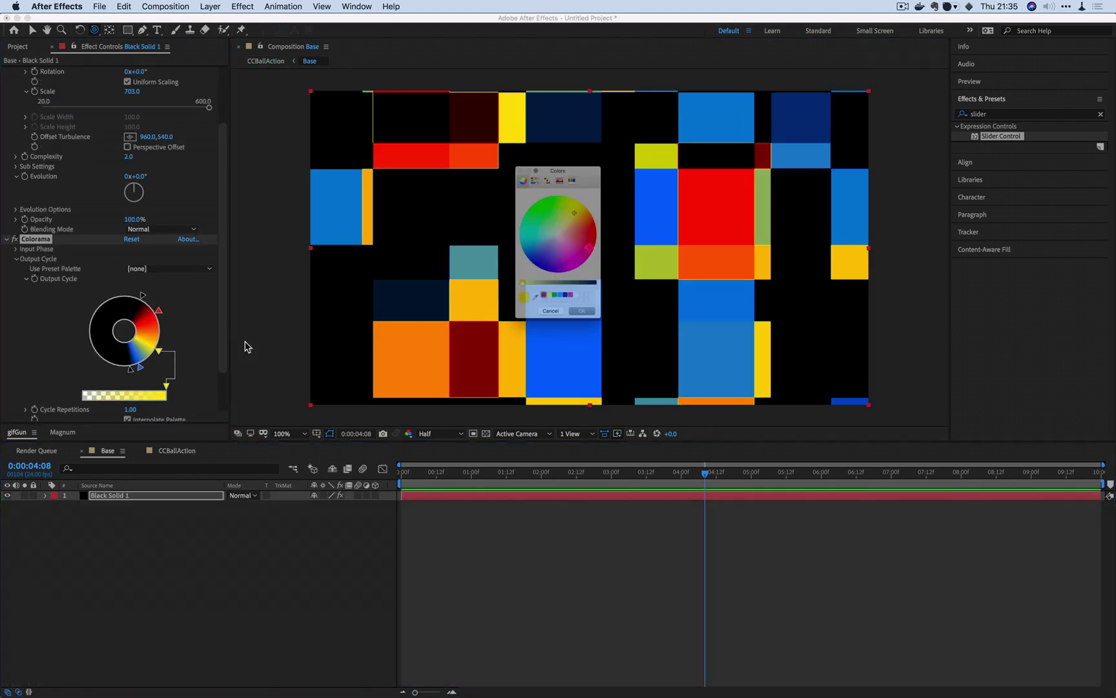
{"action": "left_click", "coordinate": [608, 255]}
{"action": "left_click", "coordinate": [606, 349]}
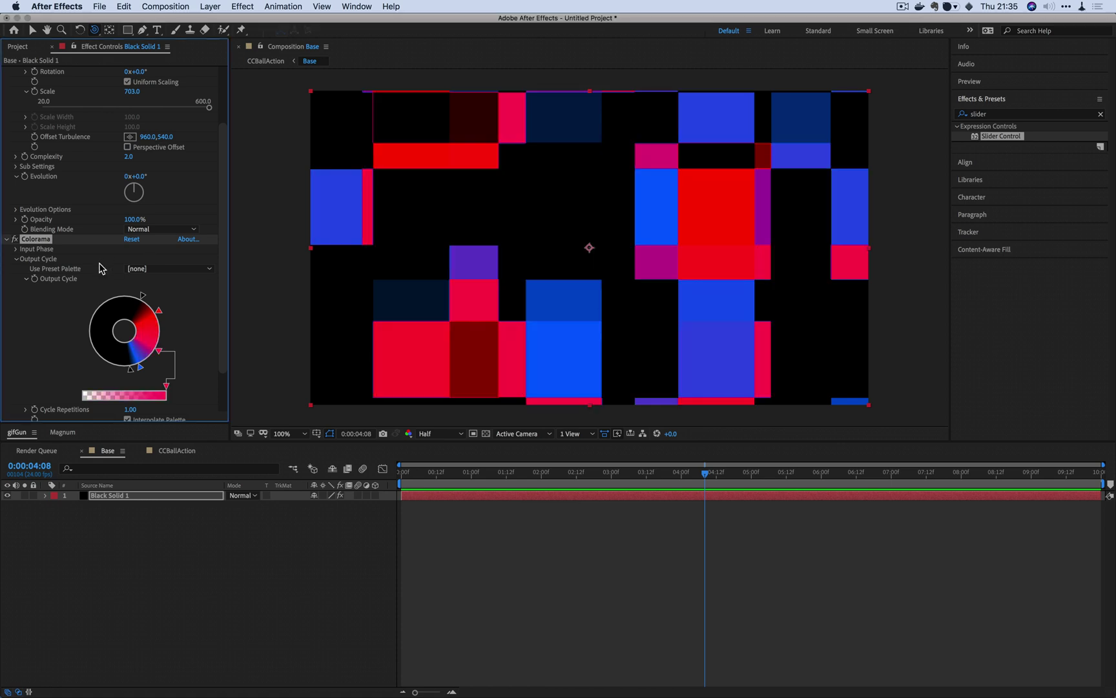
Set the Fractal Noise Noise Type to Soft Linear.
{"action": "scroll", "coordinate": [89, 302], "scroll_direction": "up", "scroll_amount": 4}
{"action": "left_click", "coordinate": [146, 92]}
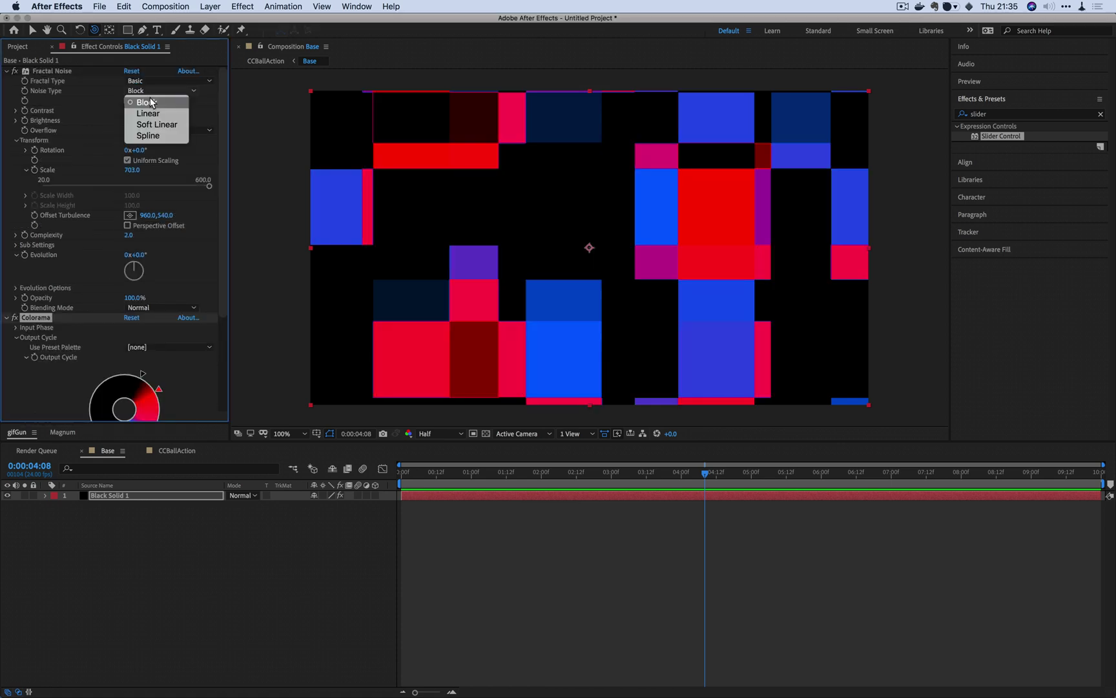
{"action": "left_click", "coordinate": [155, 124]}
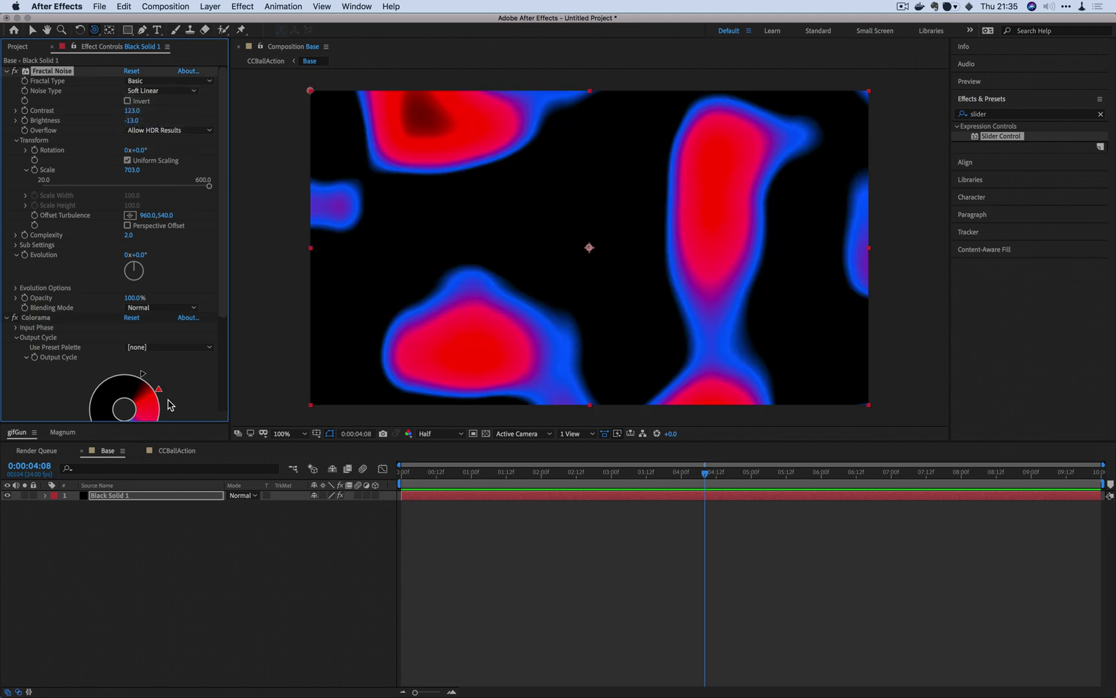
Add a blue stop to the Colorama Output Cycle.
{"action": "left_click", "coordinate": [143, 378]}
{"action": "scroll", "coordinate": [139, 388], "scroll_direction": "down", "scroll_amount": 2}
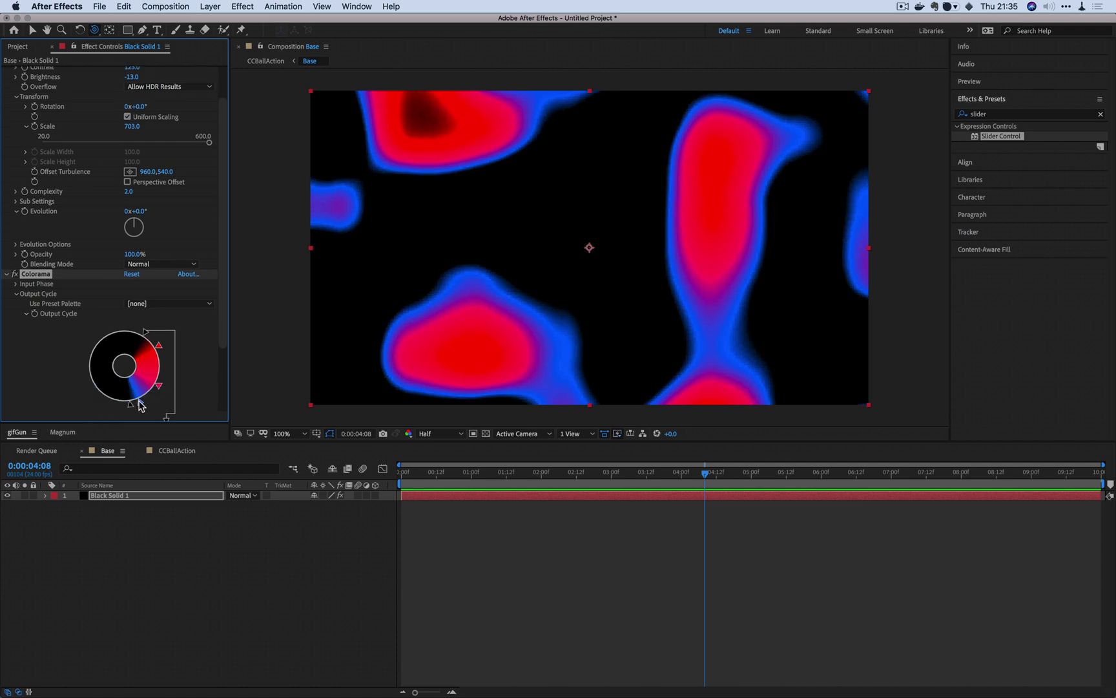
{"action": "left_click_drag", "start_coordinate": [140, 405], "coordinate": [126, 407]}
Return to the CCBallAction comp, preview the particle tunnel, and scrub back.
{"action": "left_click", "coordinate": [177, 450]}
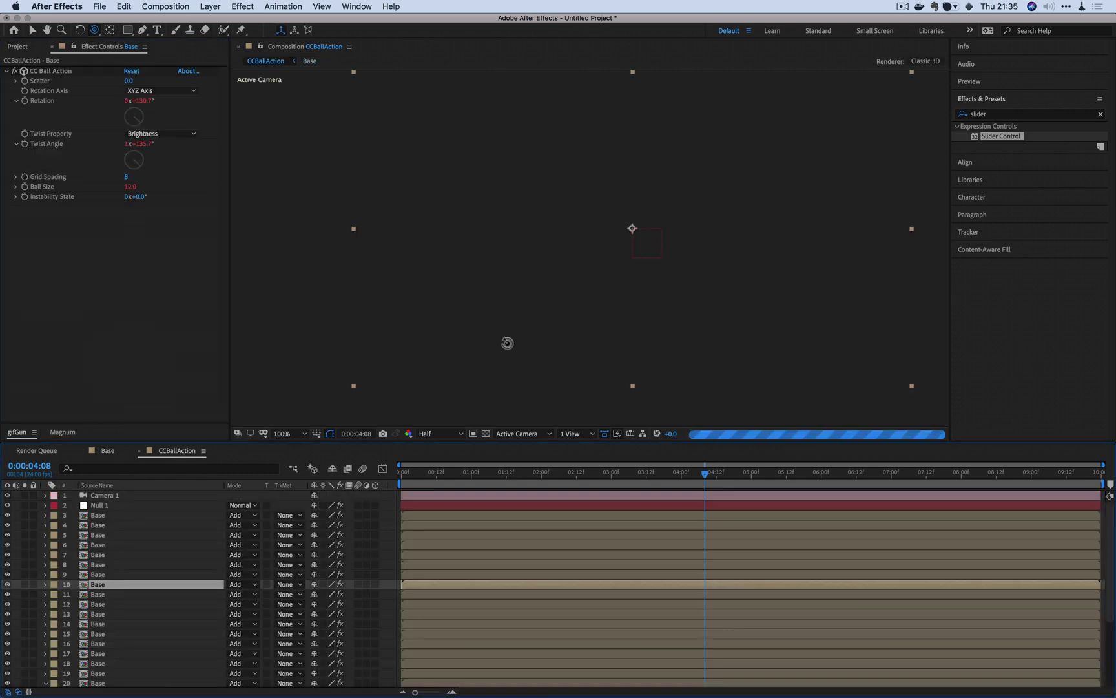
{"action": "key", "text": "space"}
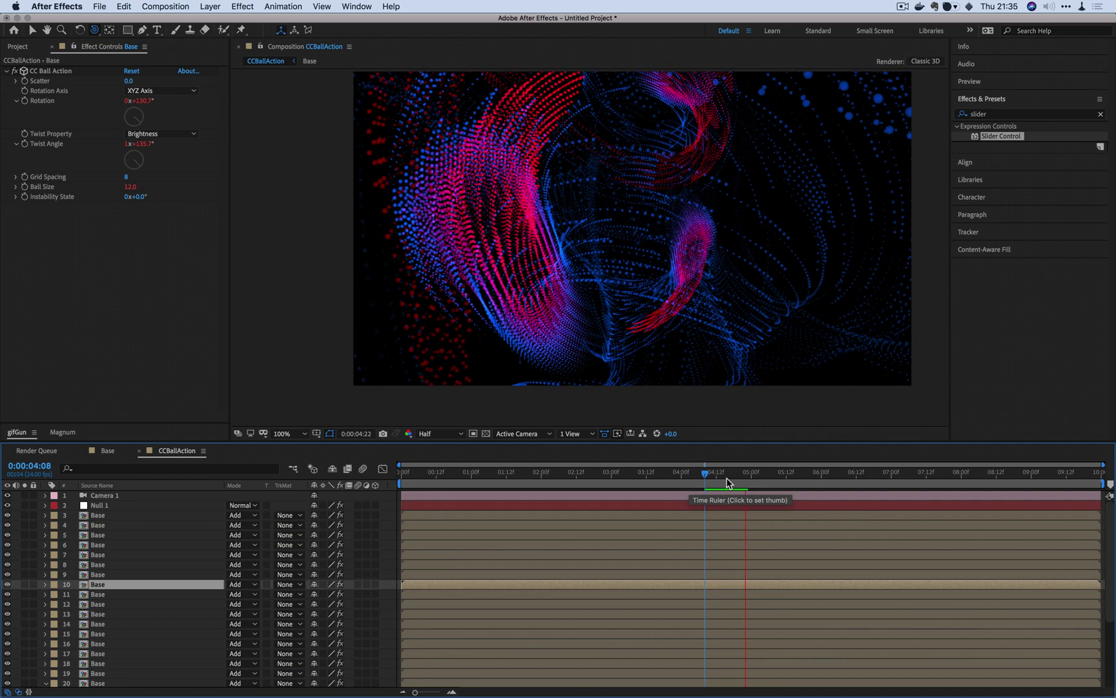
{"action": "left_click_drag", "start_coordinate": [728, 477], "coordinate": [1015, 477]}
Orbit Camera 1 to look down the tunnel, preview it, and stop at 0:00:08:18.
{"action": "key", "text": "c"}
{"action": "left_click_drag", "start_coordinate": [686, 269], "coordinate": [753, 265]}
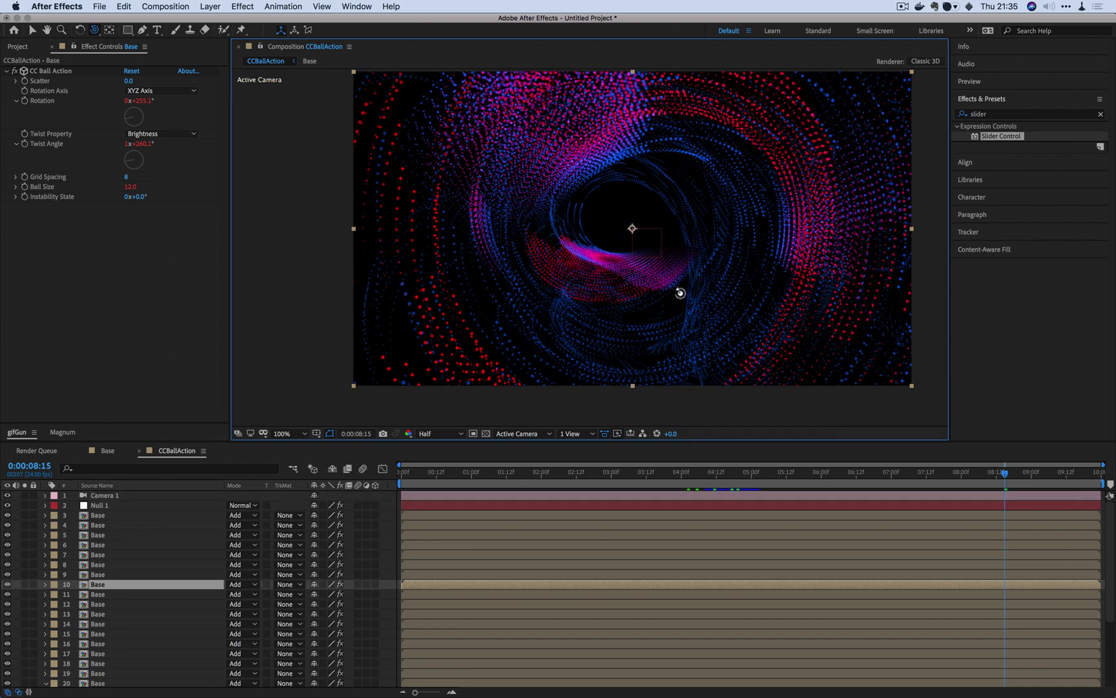
{"action": "left_click", "coordinate": [686, 290]}
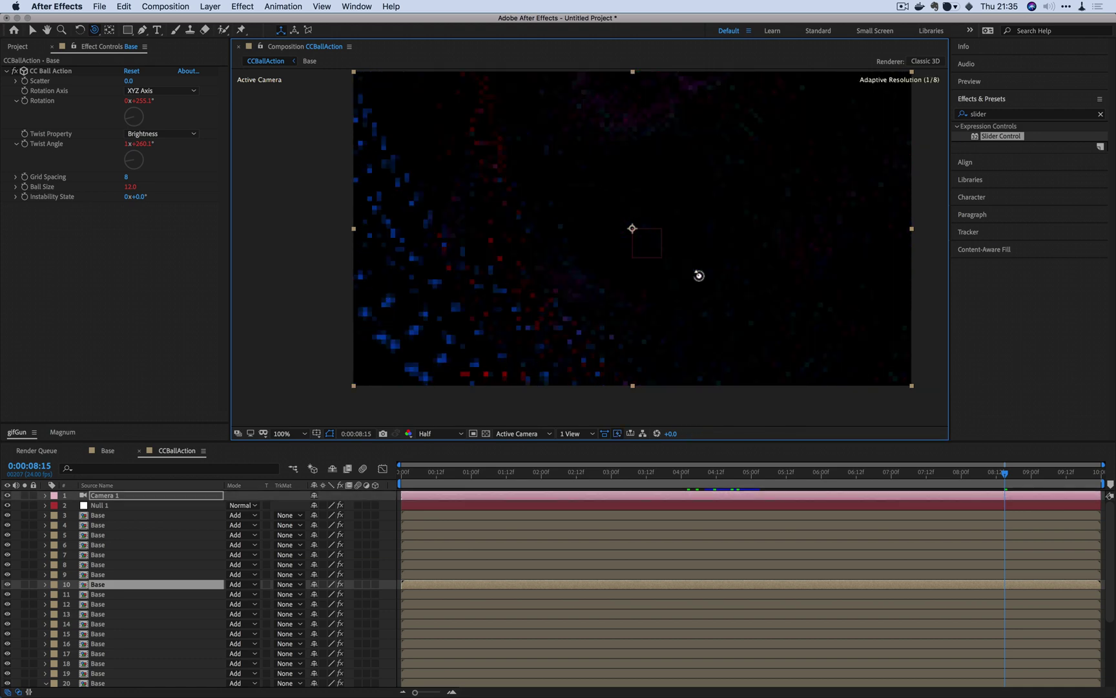
{"action": "left_click_drag", "start_coordinate": [696, 275], "coordinate": [696, 275]}
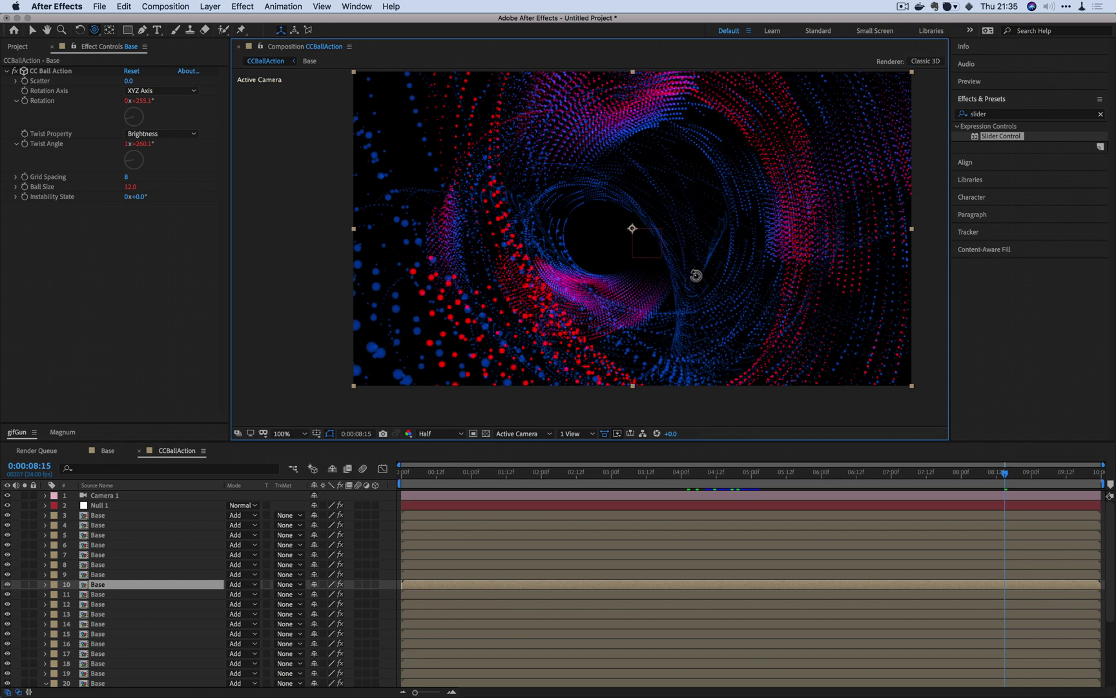
{"action": "key", "text": "space"}
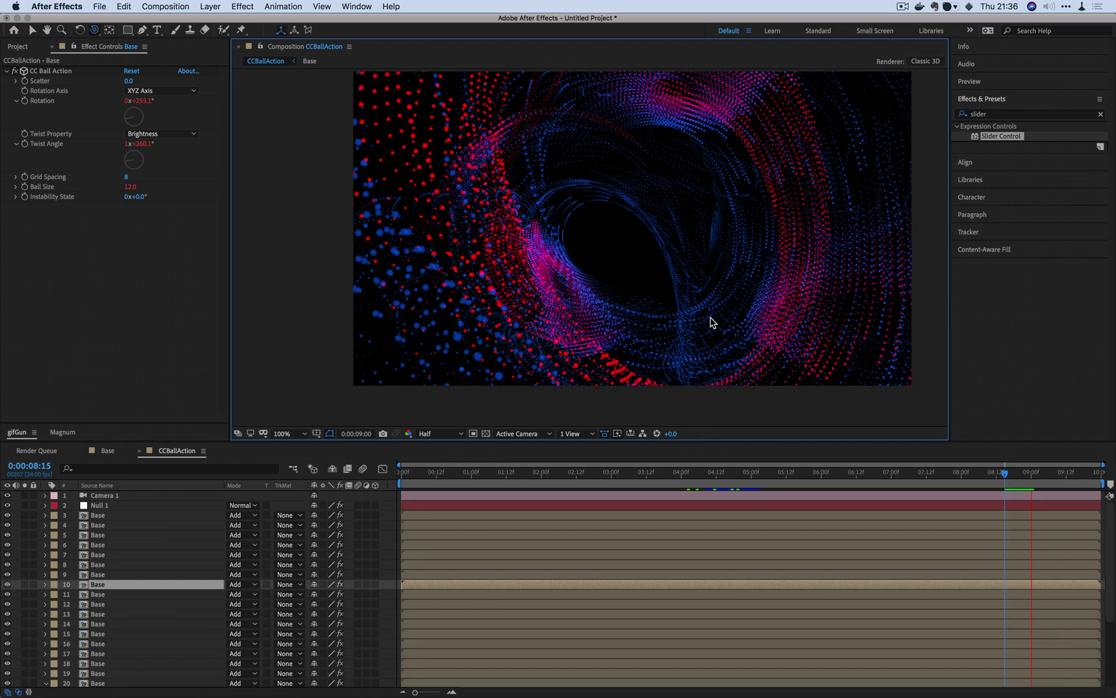
{"action": "left_click_drag", "start_coordinate": [692, 366], "coordinate": [666, 381]}
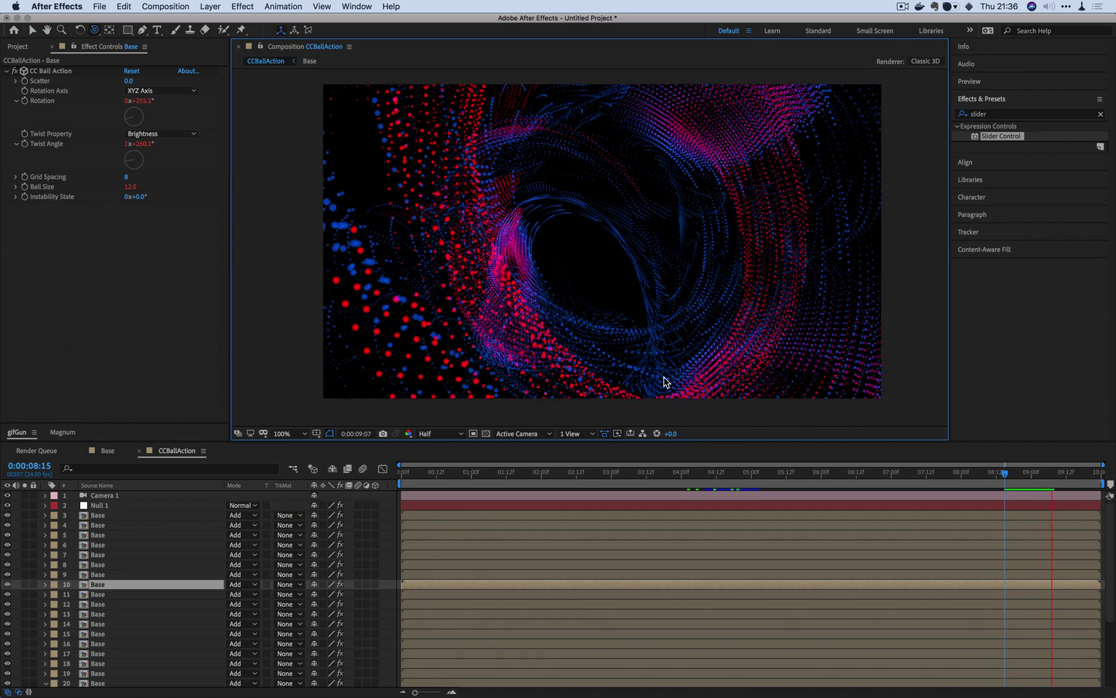
{"action": "key", "text": "space"}
{"action": "left_click", "coordinate": [1015, 474]}
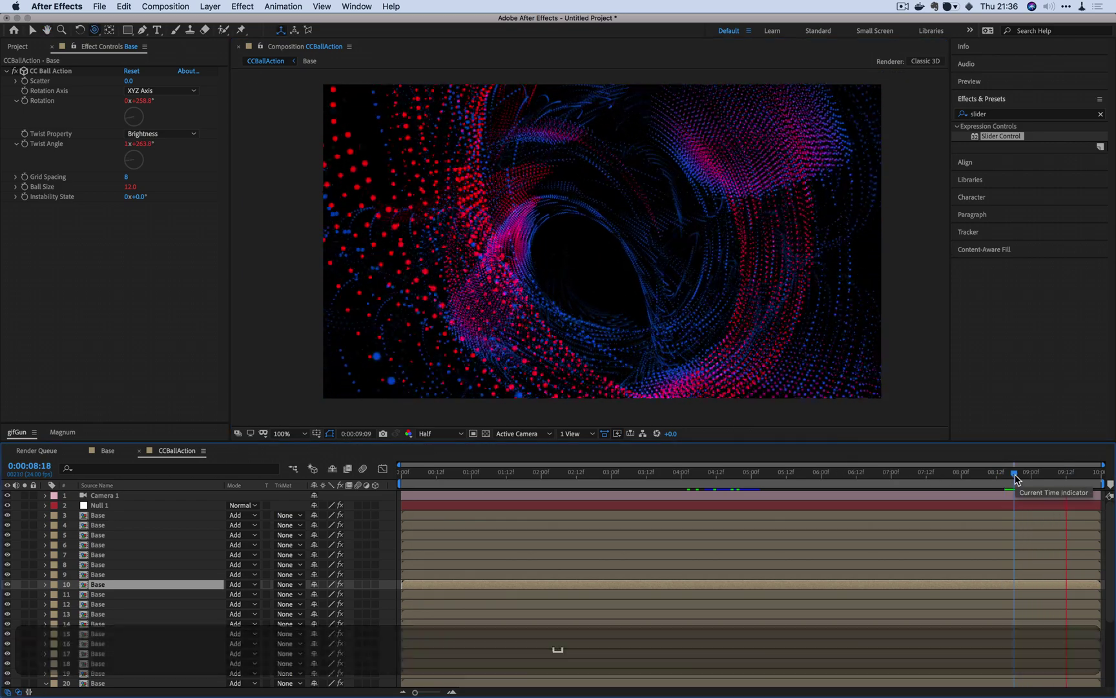